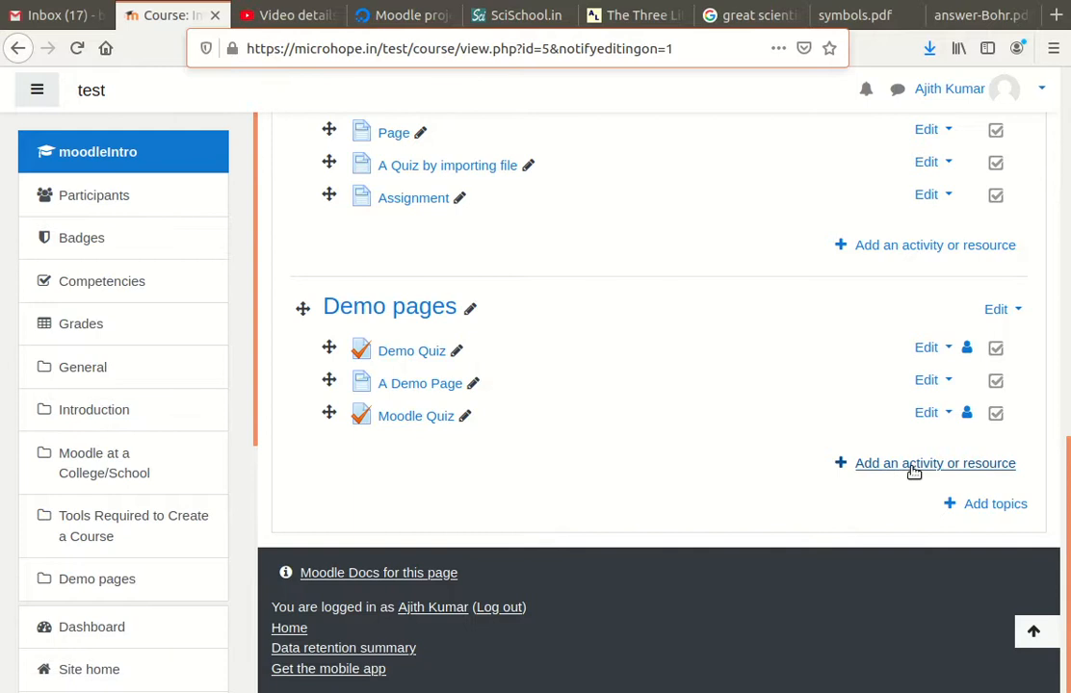
Add a new Assignment activity to the Demo pages section from the activity chooser
click(912, 469)
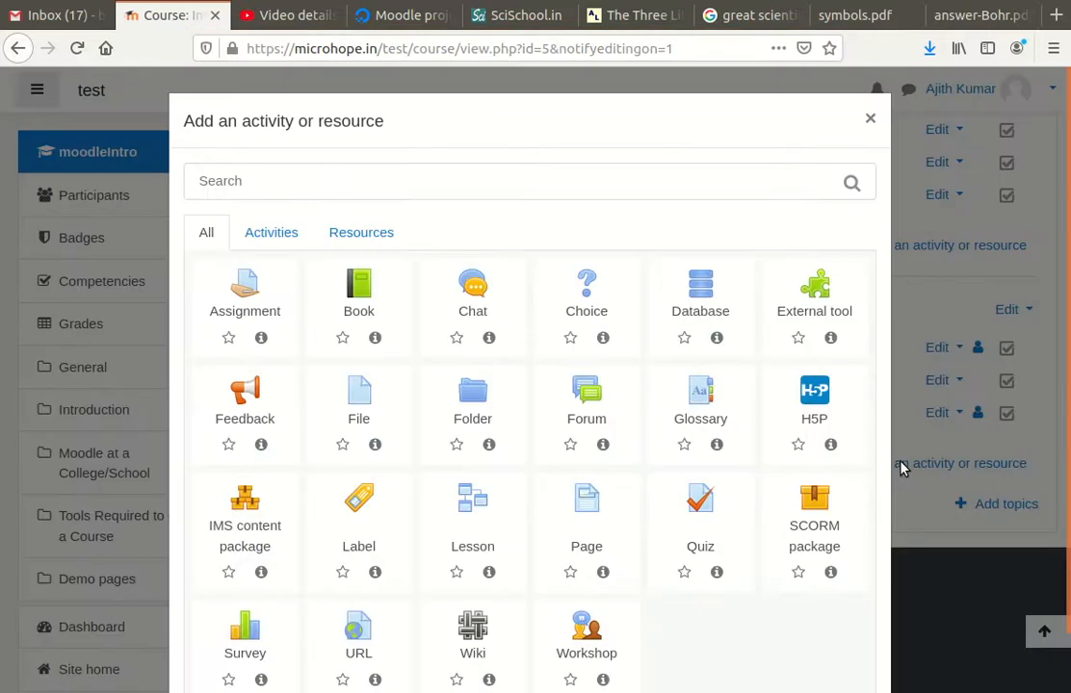
click(235, 287)
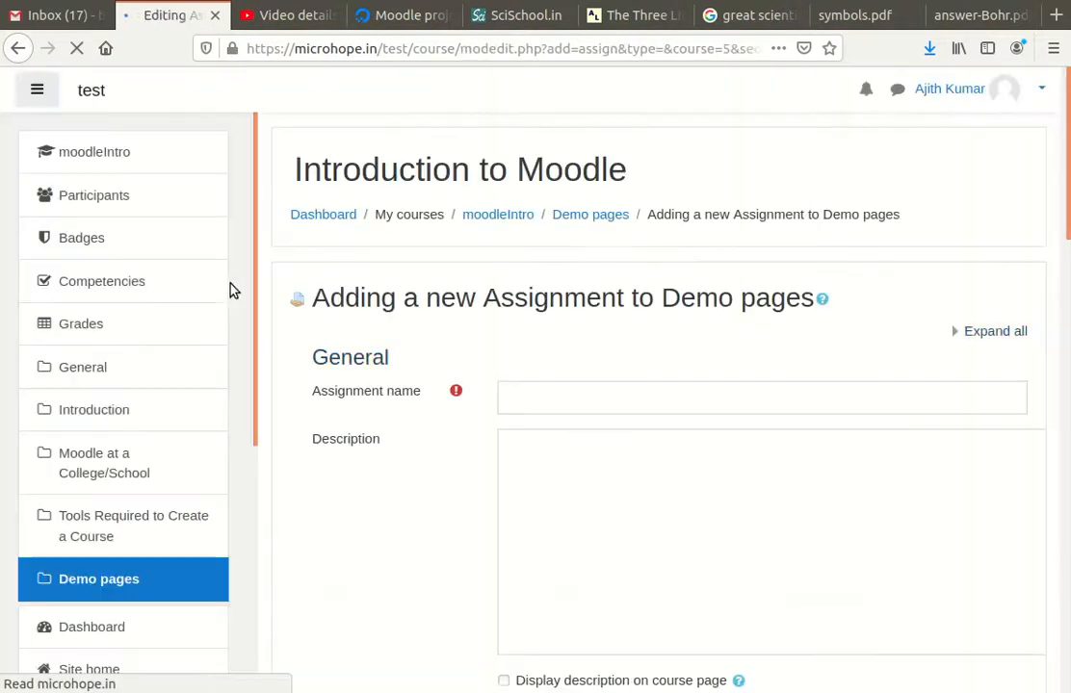
Name the assignment 'Monthly test' and start a numbered list in the Description editor
click(570, 400)
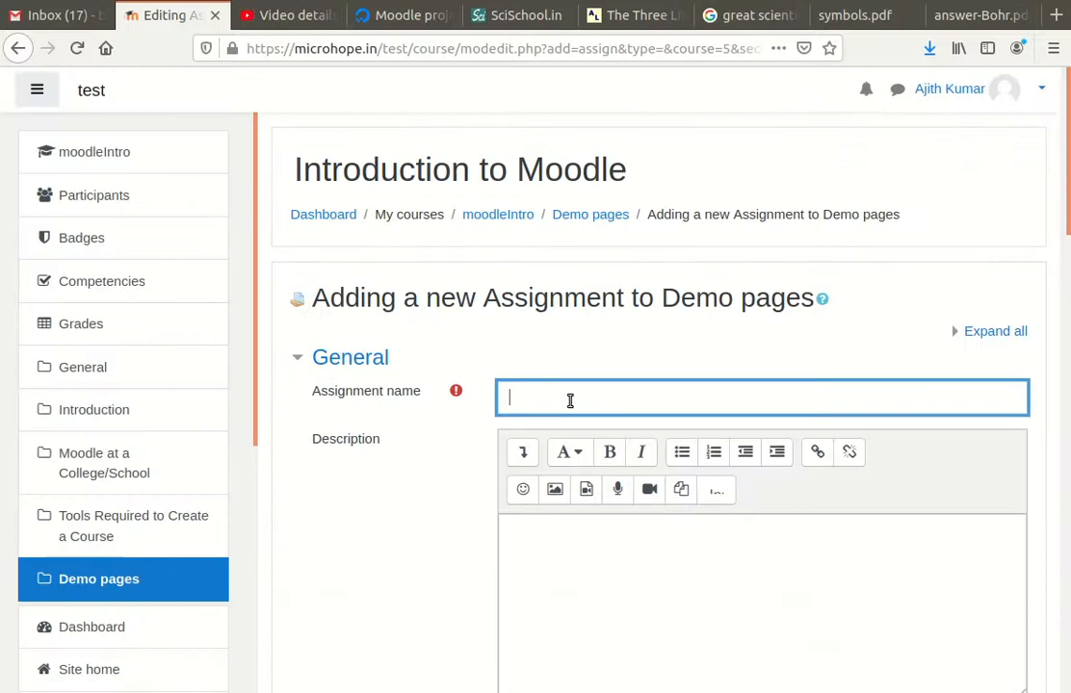
text(Monthly test)
scroll(572, 401, down, 3)
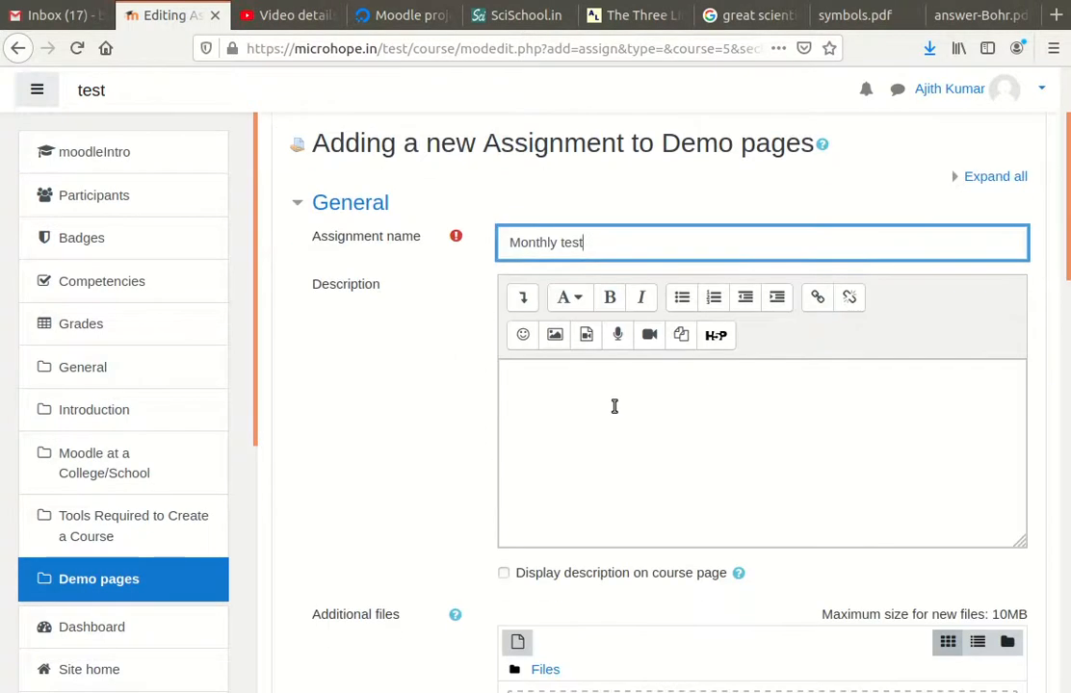
click(572, 402)
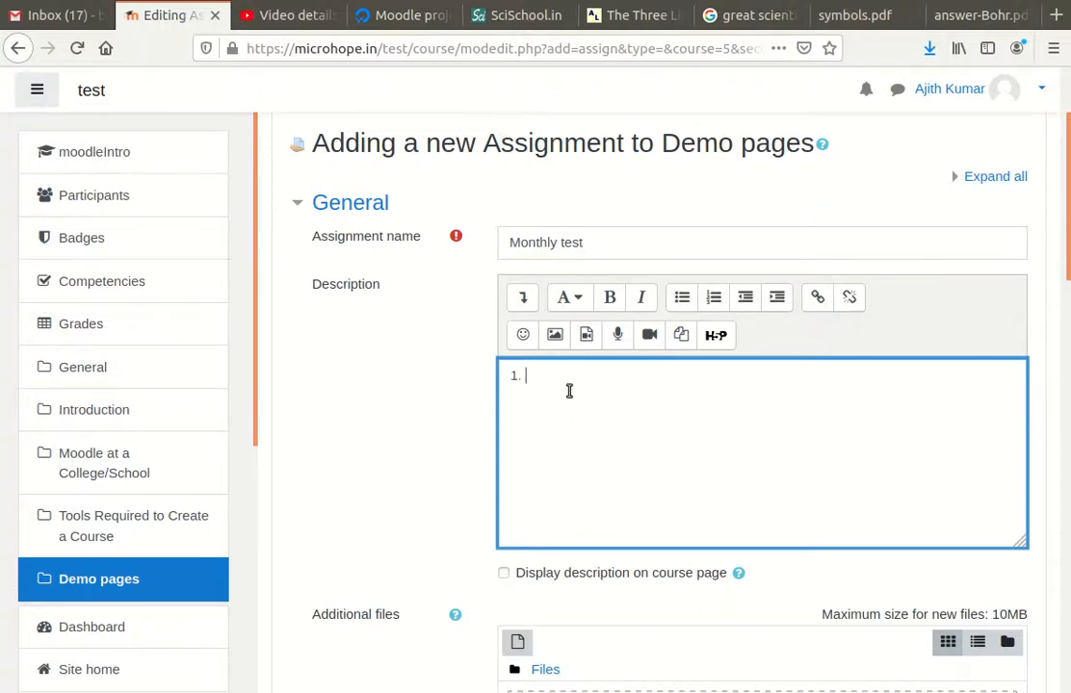
click(982, 15)
Copy question 1 from answer-Bohr.pdf and paste it into the description as item 1
drag(505, 232, 371, 235)
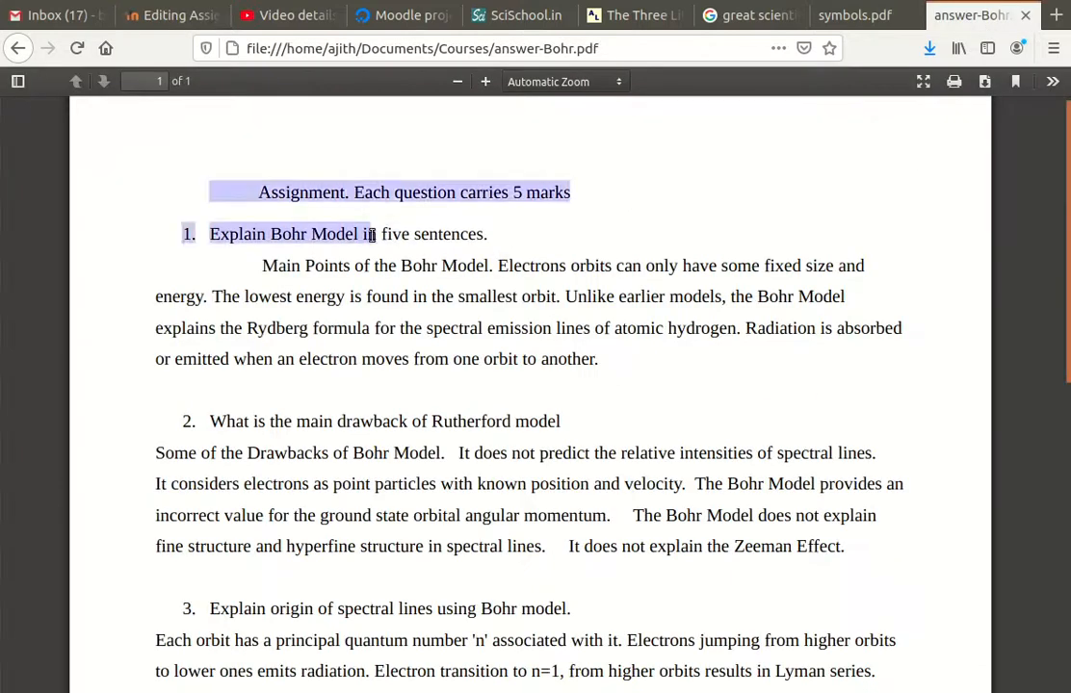
click(342, 247)
drag(209, 234, 490, 243)
key(ctrl+c)
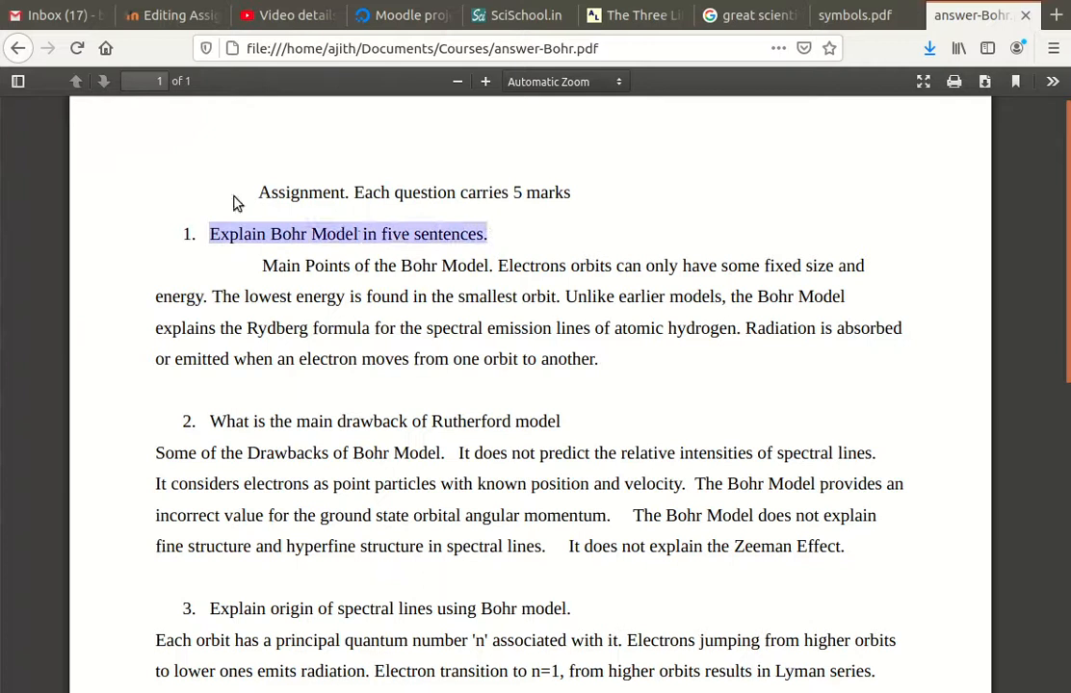
click(163, 17)
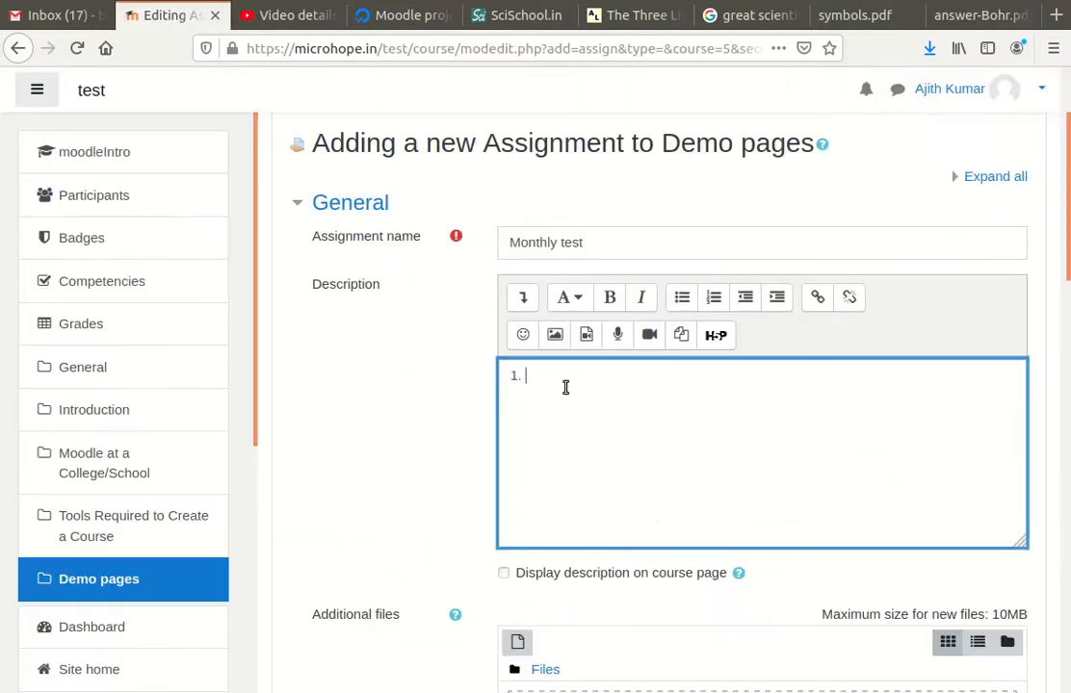
key(ctrl+v)
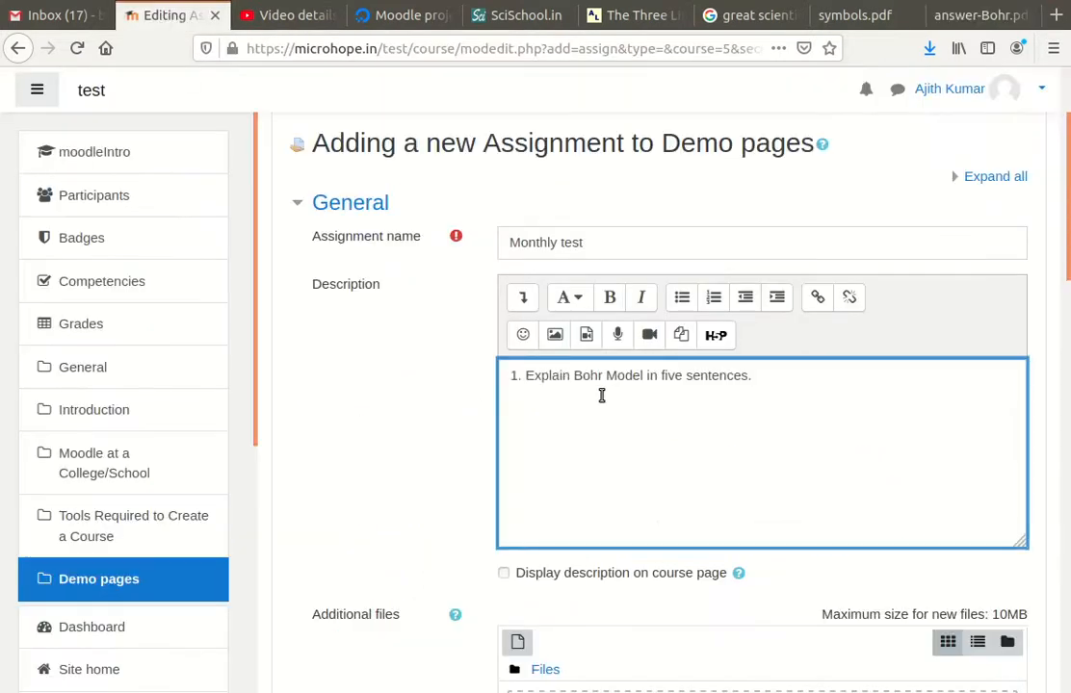
key(End)
Select the full question 2 line in answer-Bohr.pdf for copying
click(982, 19)
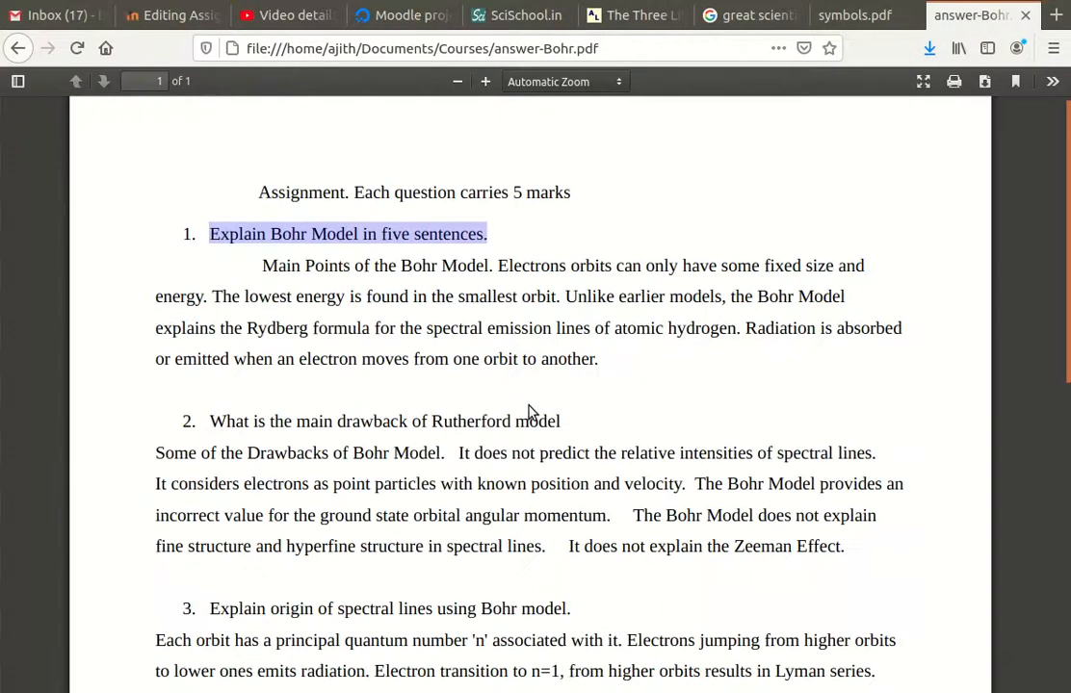
drag(579, 430, 418, 421)
click(358, 424)
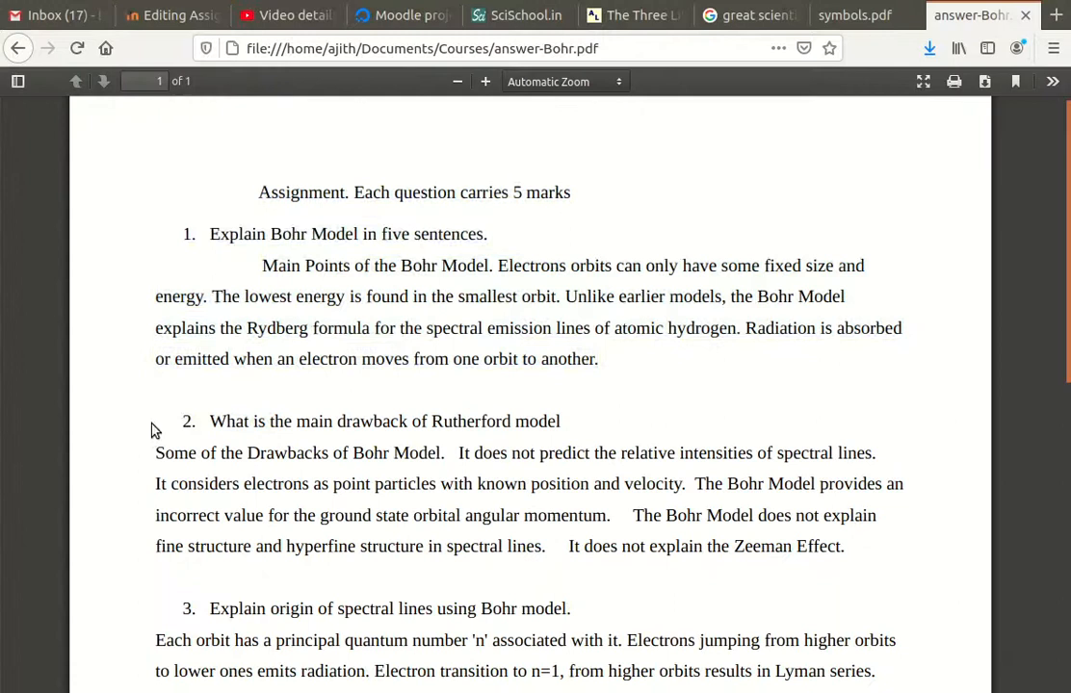
drag(154, 430, 306, 421)
click(306, 421)
drag(566, 425, 525, 421)
click(533, 423)
drag(185, 421, 566, 430)
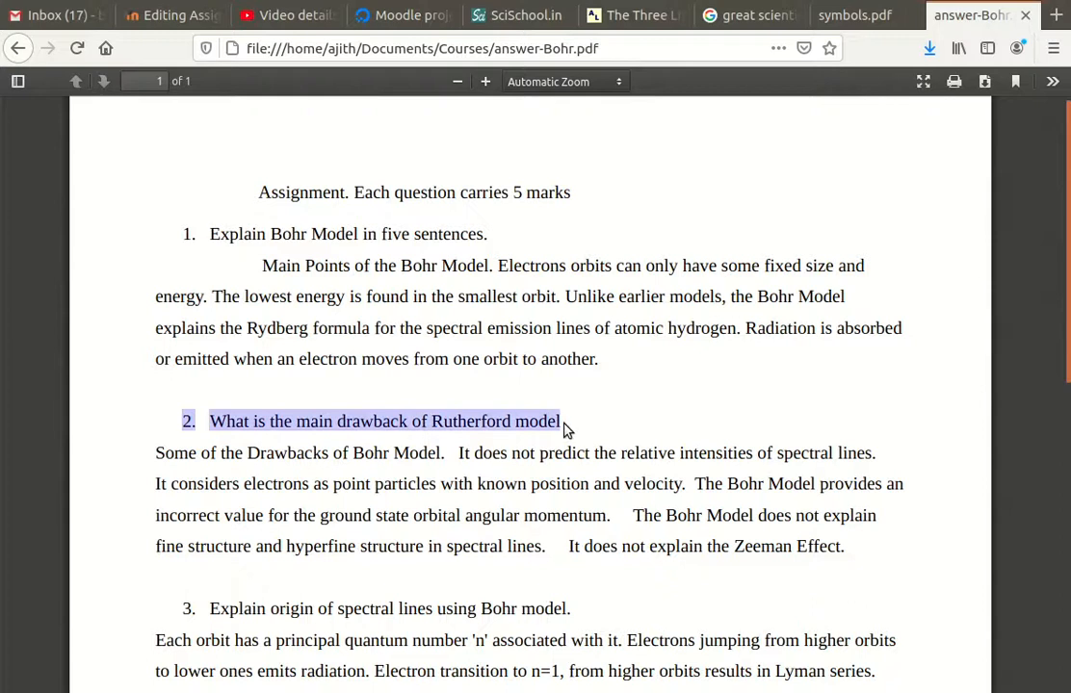
click(187, 15)
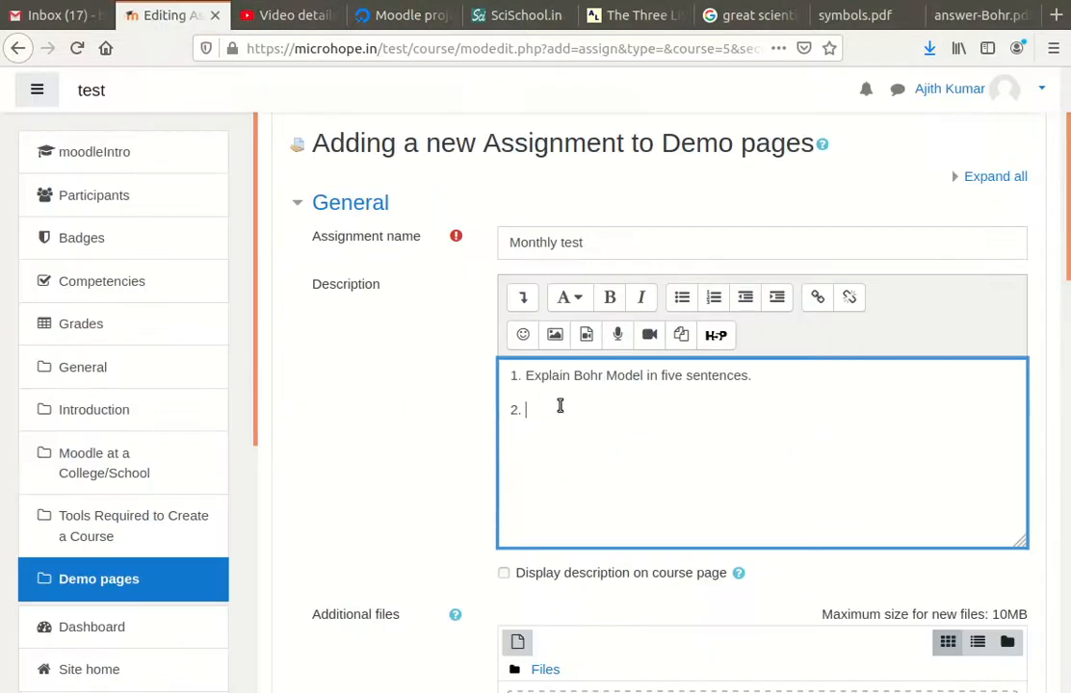
Paste the Rutherford drawback question as item 2, fixing its spacing
text(2.What is the main drawback of Rutherford model)
key(Return)
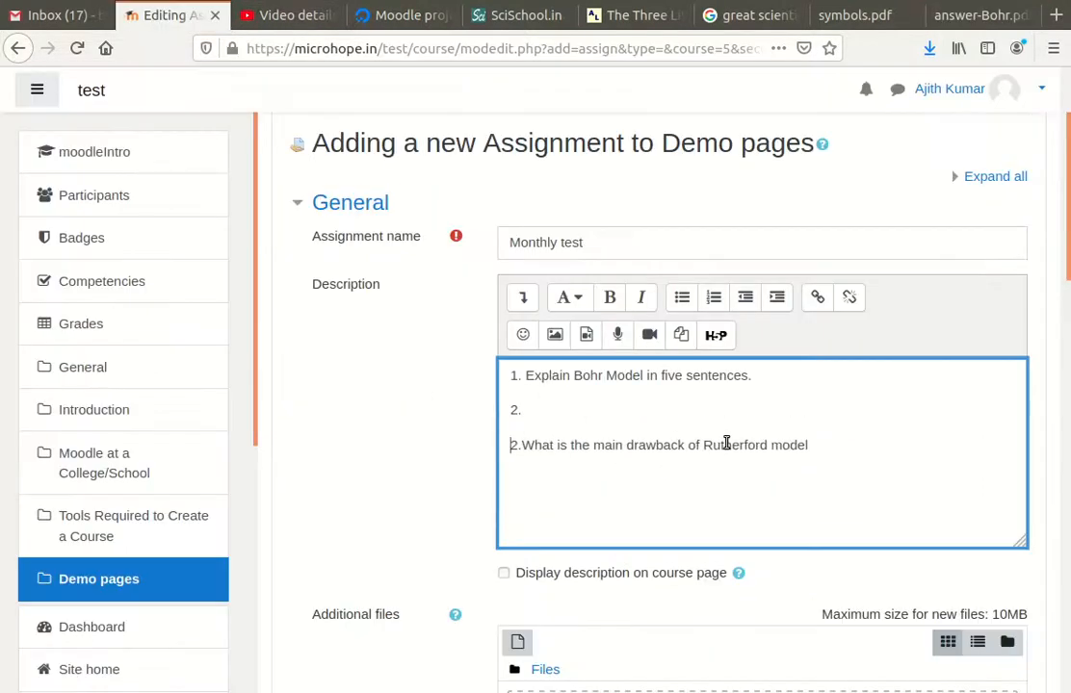
key(BackSpace)
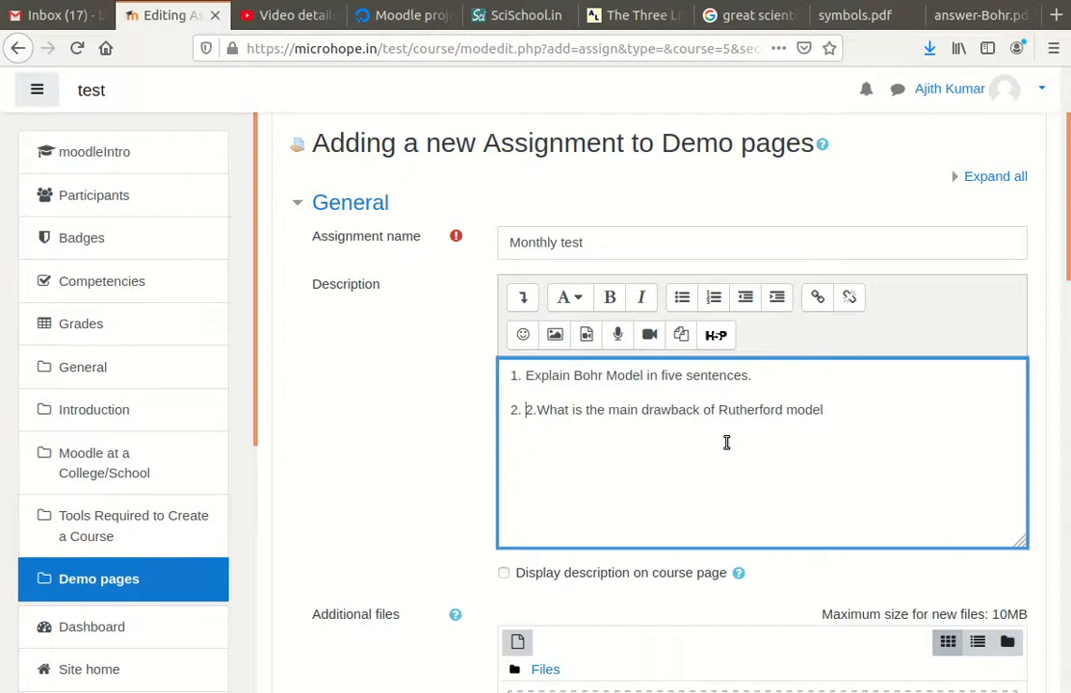
key(BackSpace)
key(BackSpace)
key(BackSpace)
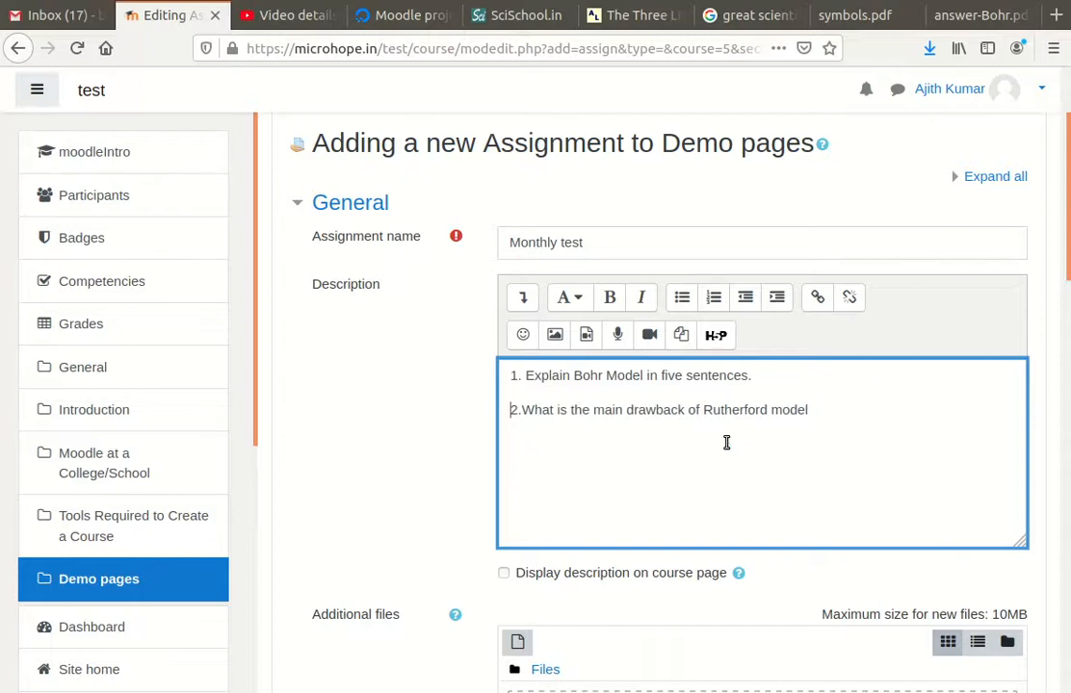
key(Right)
key(Right)
key(Right)
key(Right)
key(Right)
key(Right)
key(Right)
key(Right)
key(Right)
key(Right)
key(Right)
key(Right)
key(Right)
key(Right)
key(Right)
key(Right)
key(Right)
key(Right)
key(Right)
key(Right)
key(Right)
key(Right)
key(Right)
key(Right)
key(Right)
key(Right)
key(Return)
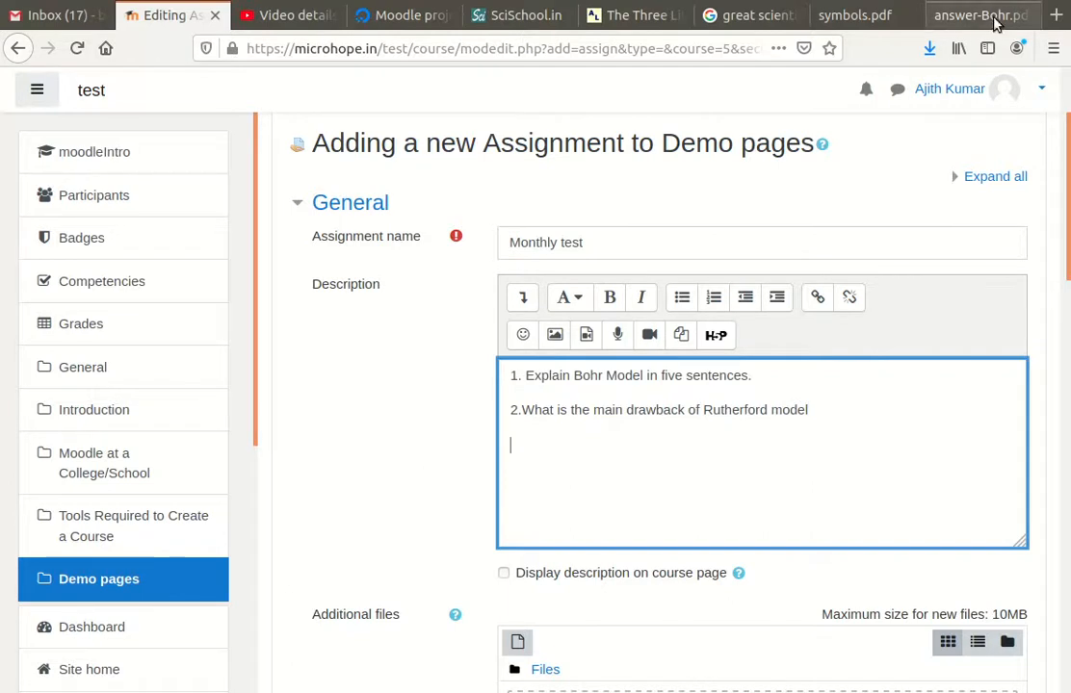
Copy the spectral lines question from the PDF and paste it as item 3
click(973, 15)
scroll(479, 453, down, 3)
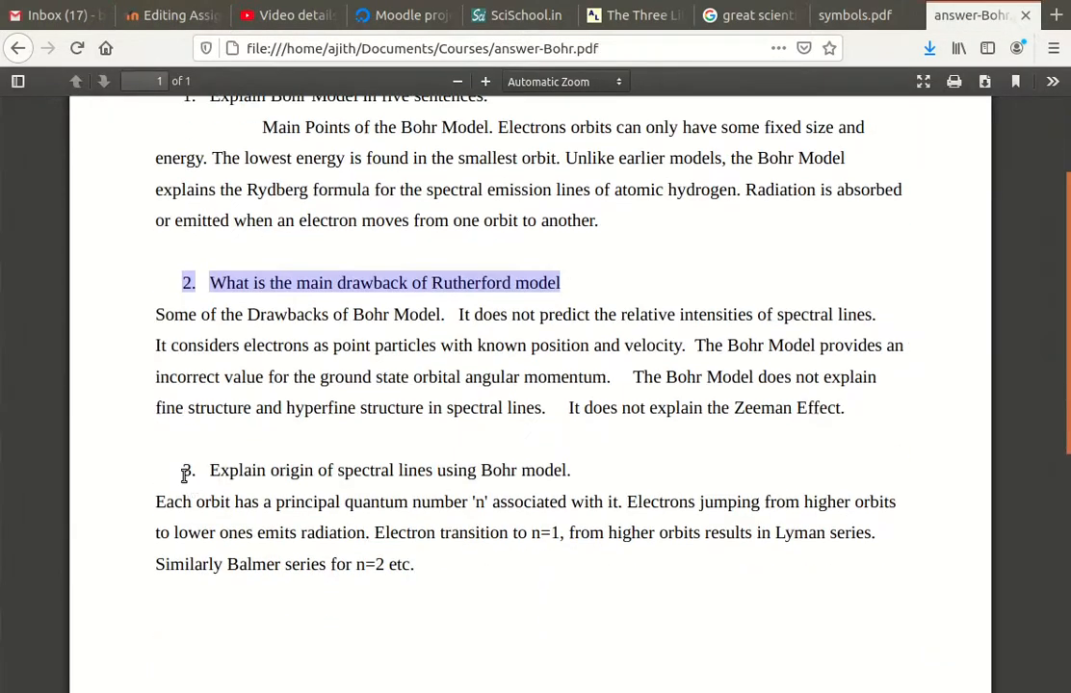
drag(186, 471, 572, 481)
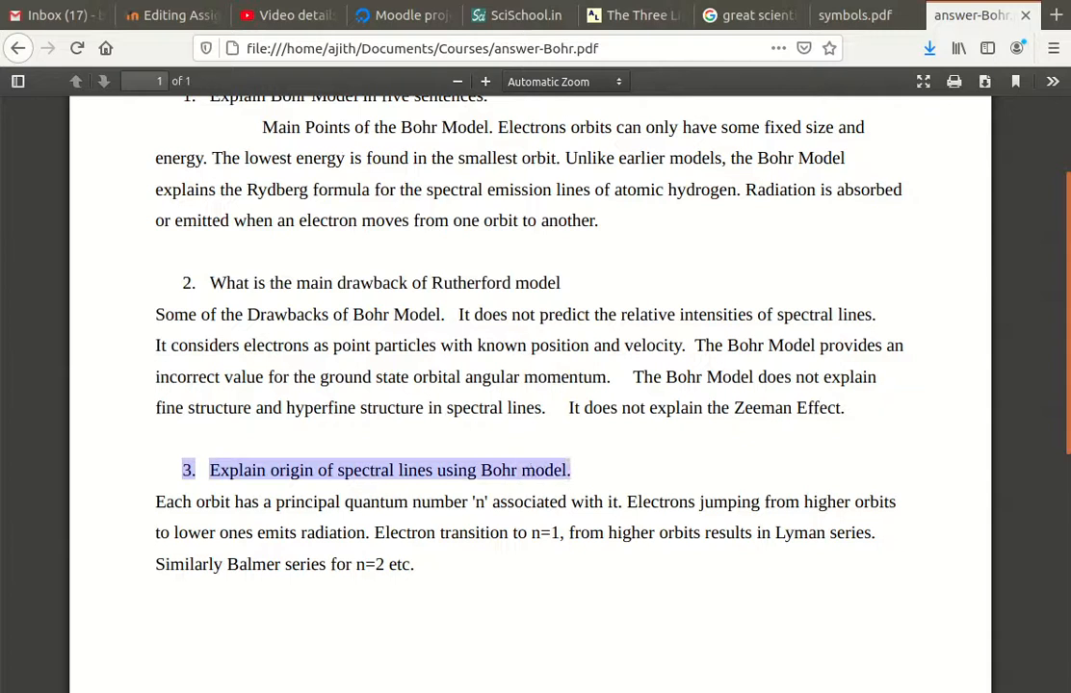
click(170, 16)
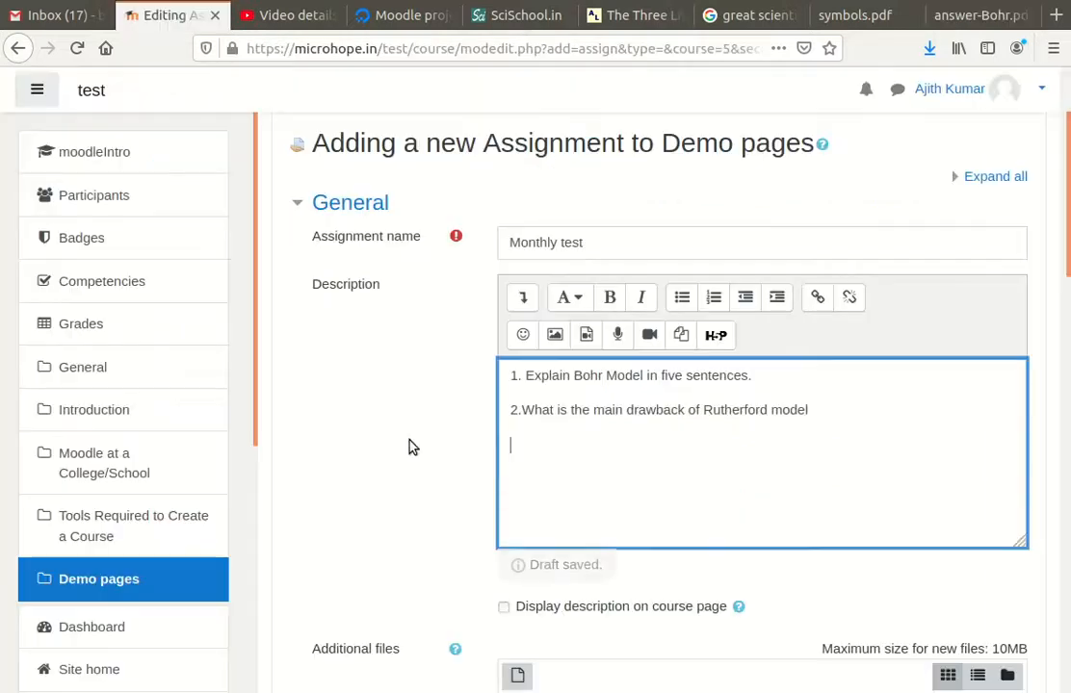
click(537, 446)
text(3.Explain origin of spectral lines using Bohr model.)
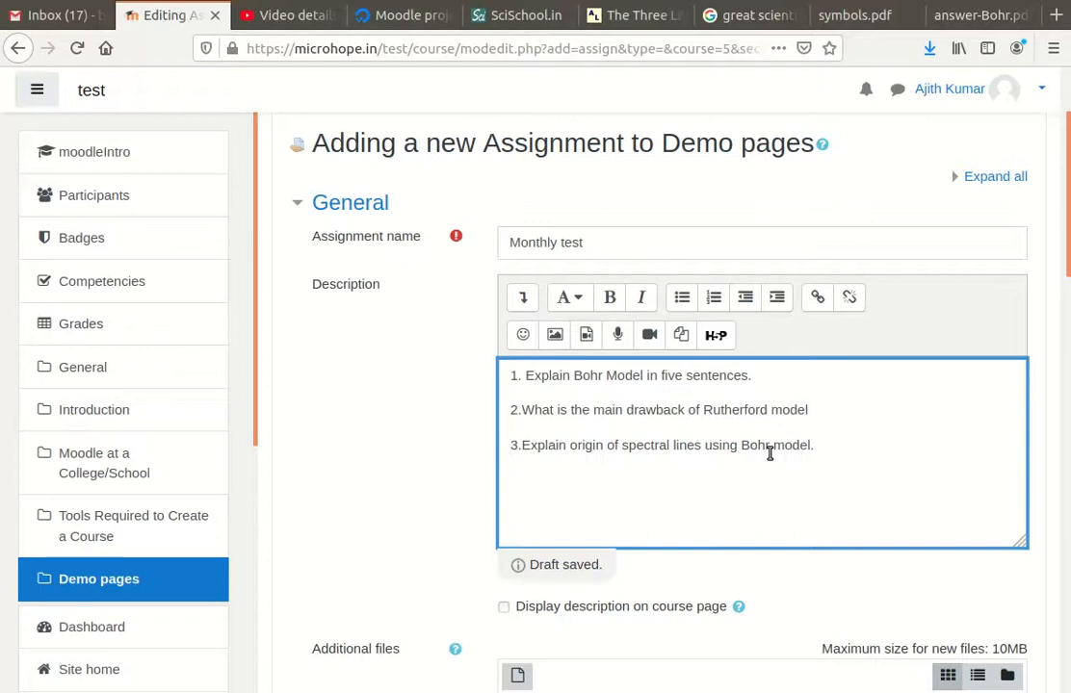
Enable Online text submissions with a word limit of 1000
scroll(769, 452, down, 4)
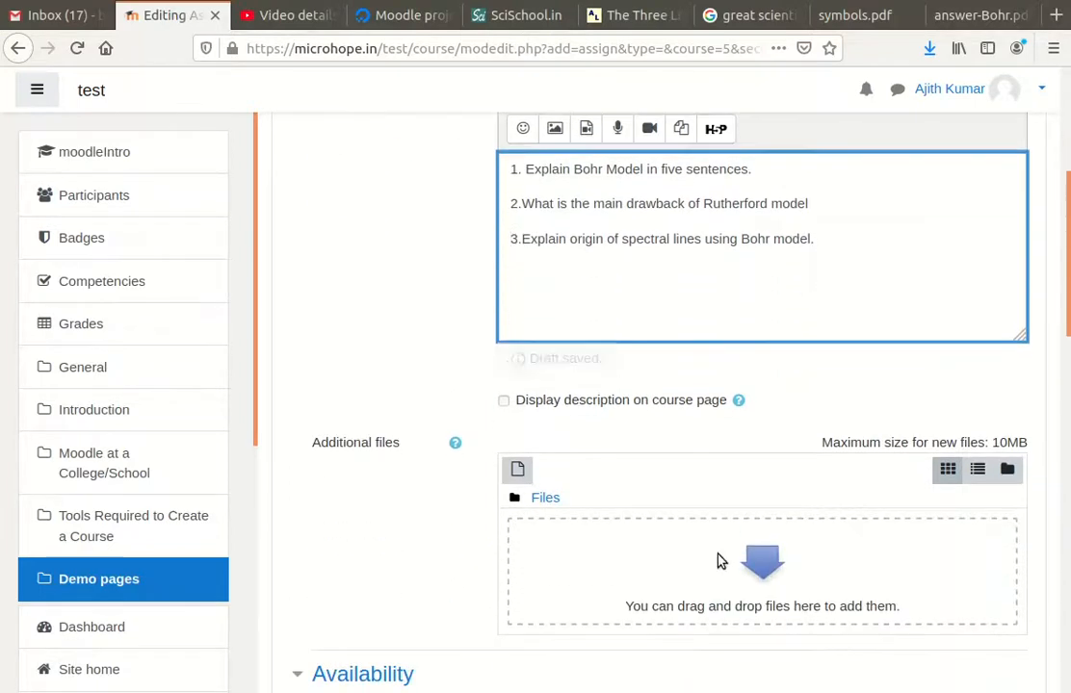
scroll(722, 560, down, 3)
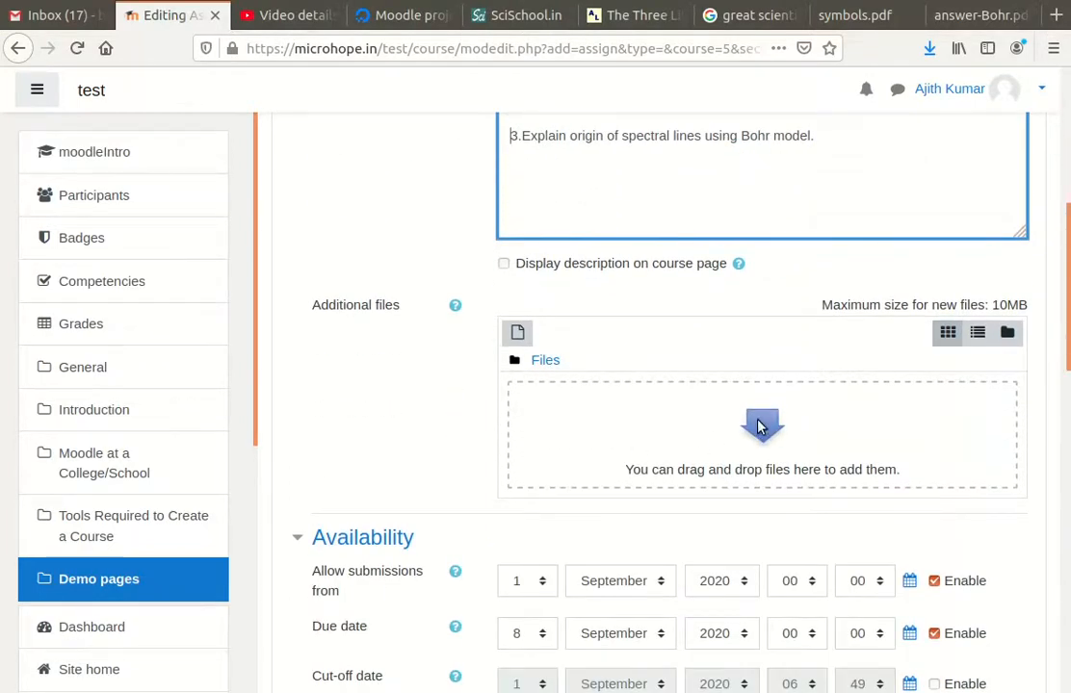
scroll(689, 412, down, 9)
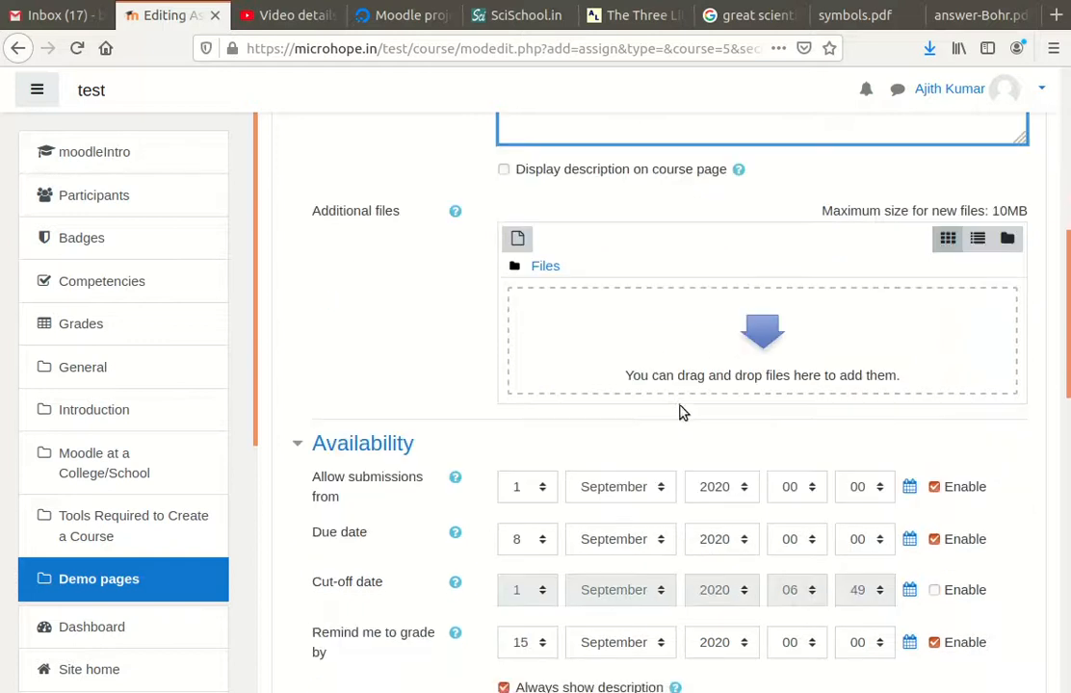
scroll(435, 513, down, 3)
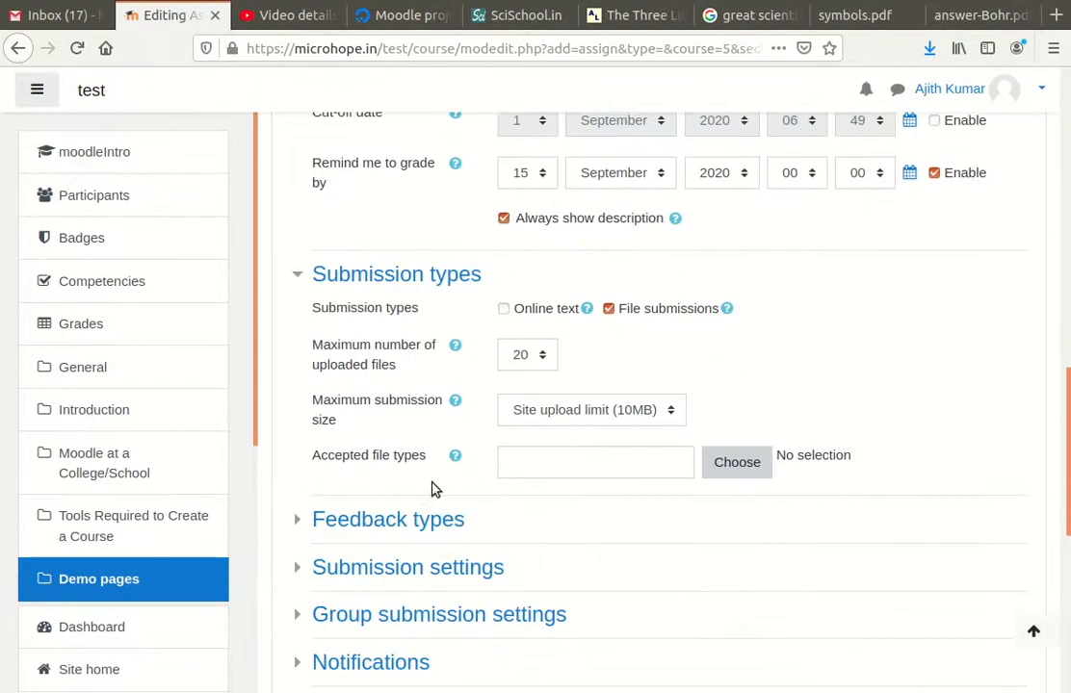
click(504, 306)
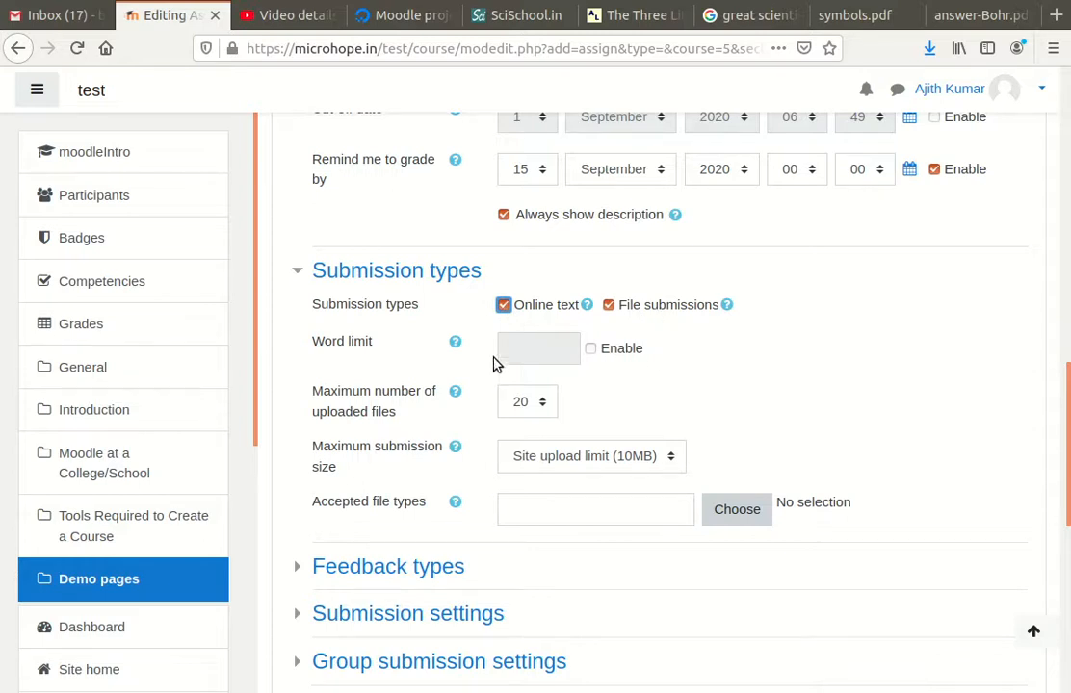
click(591, 349)
click(532, 352)
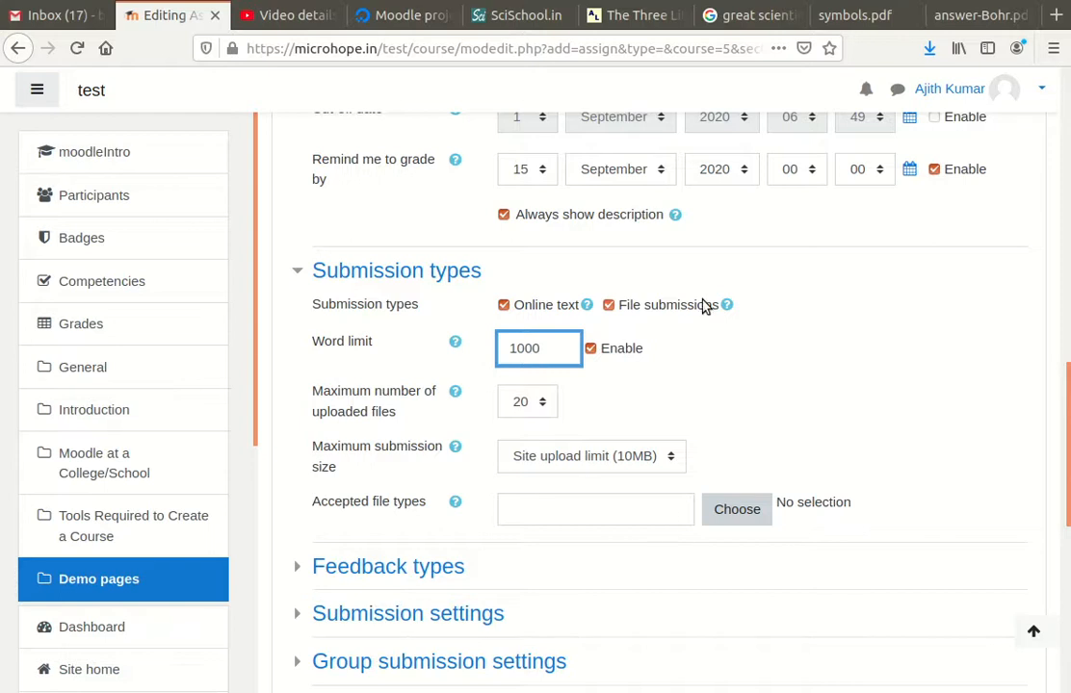
Allow file submissions of at most 1 file with a 100KB maximum size
click(537, 404)
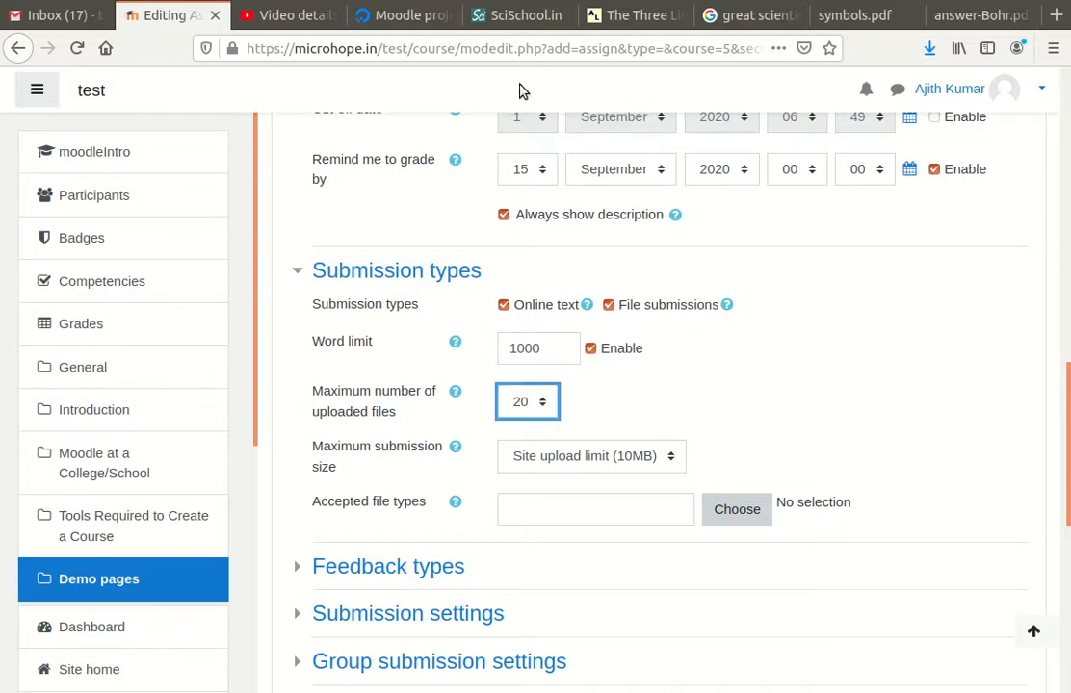
key(1)
click(671, 467)
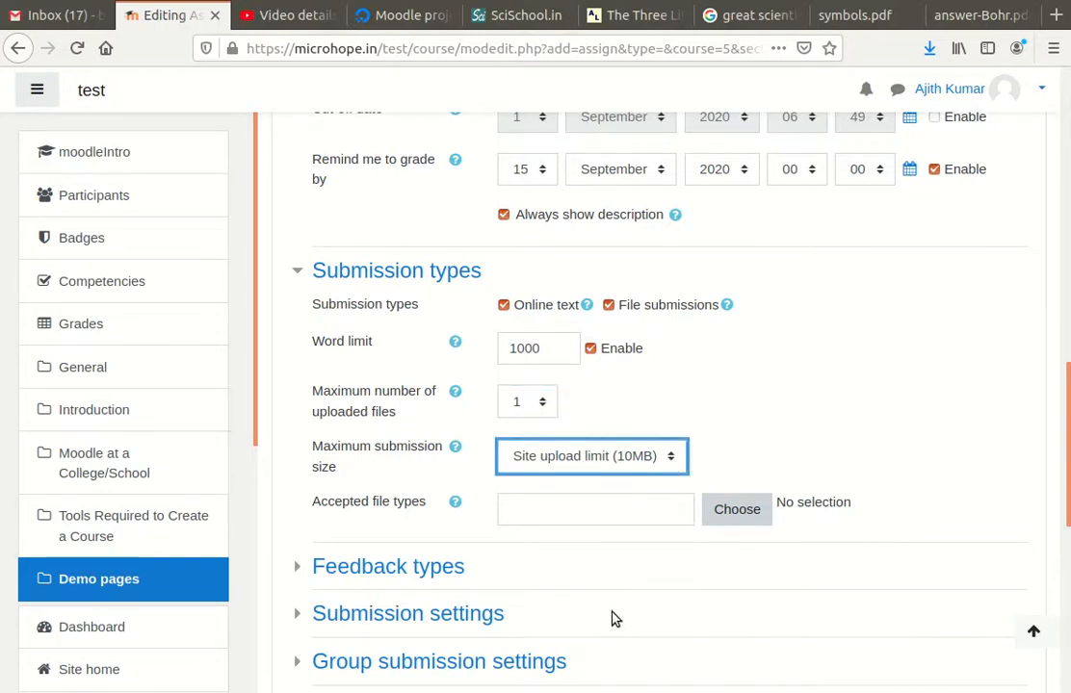
click(580, 626)
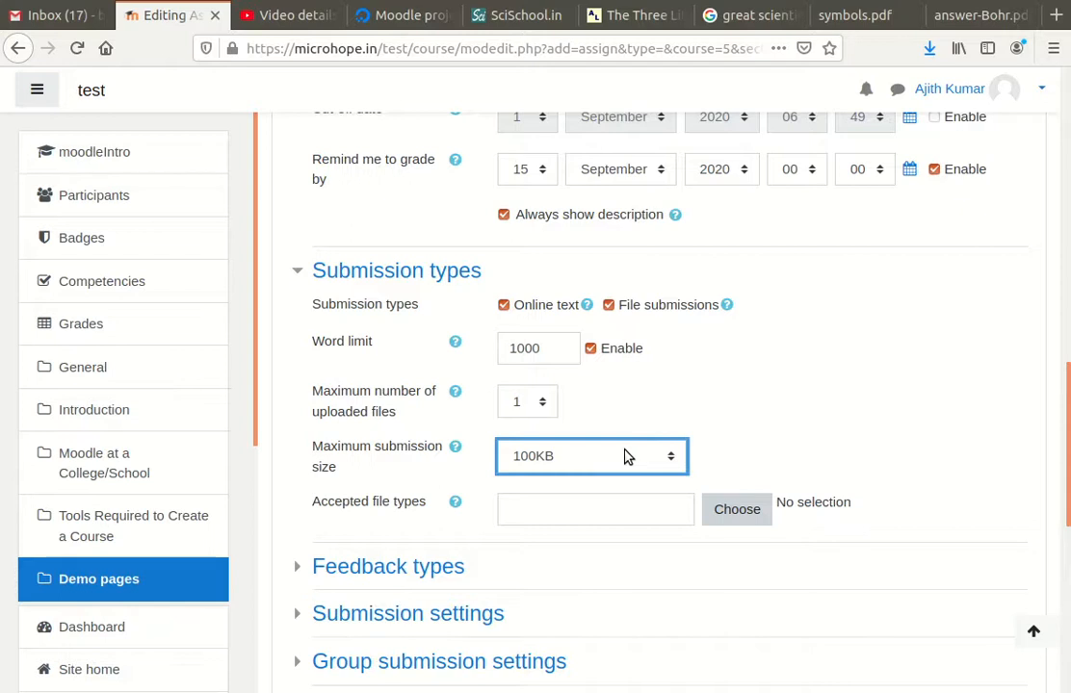
scroll(616, 456, down, 4)
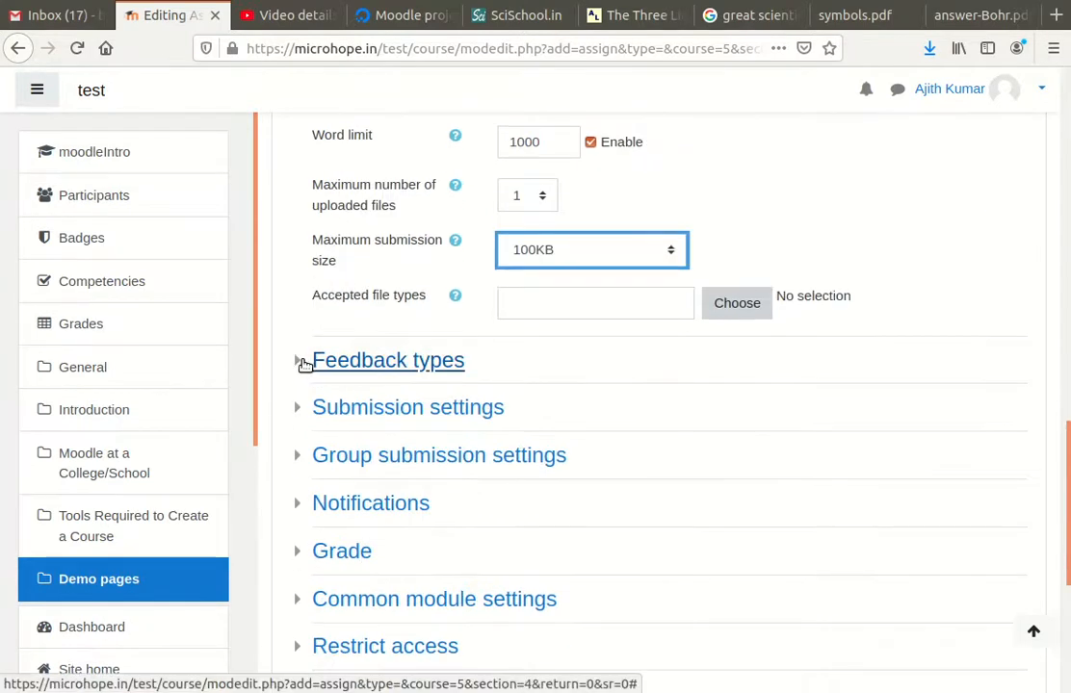
Expand the Feedback types and Common module settings sections
click(304, 363)
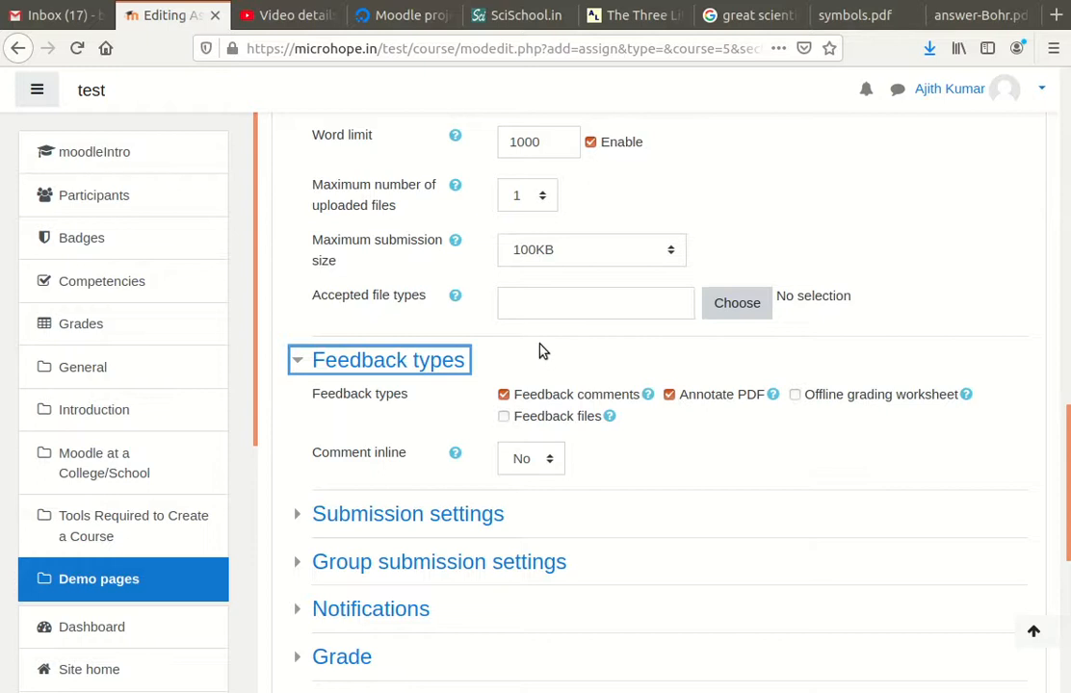
scroll(395, 393, down, 5)
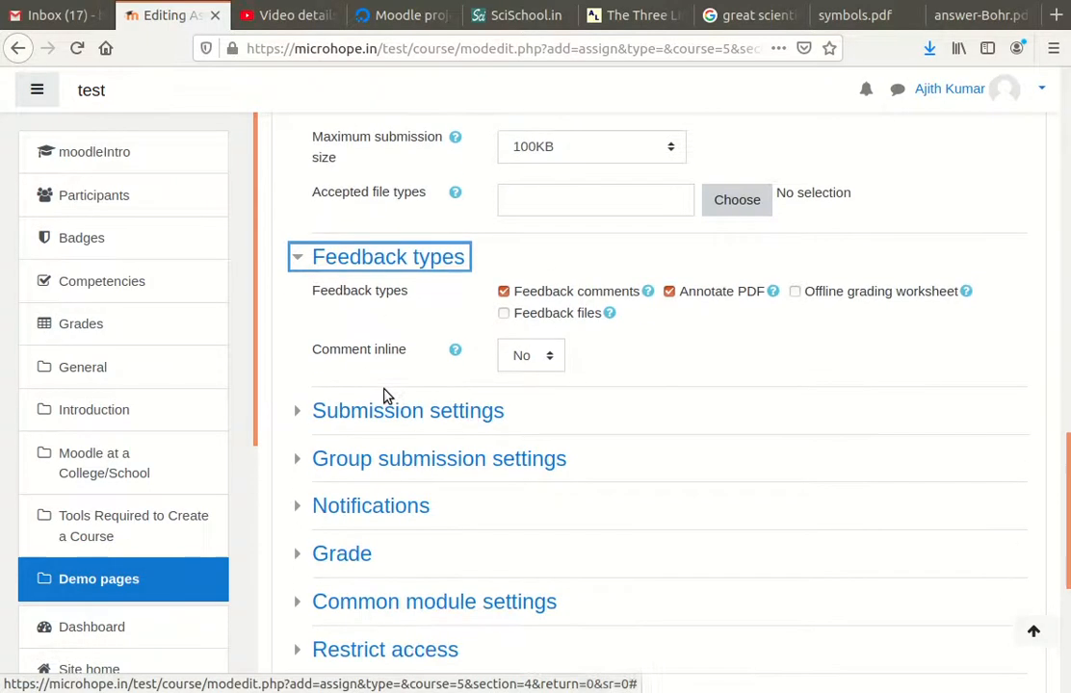
scroll(481, 397, down, 2)
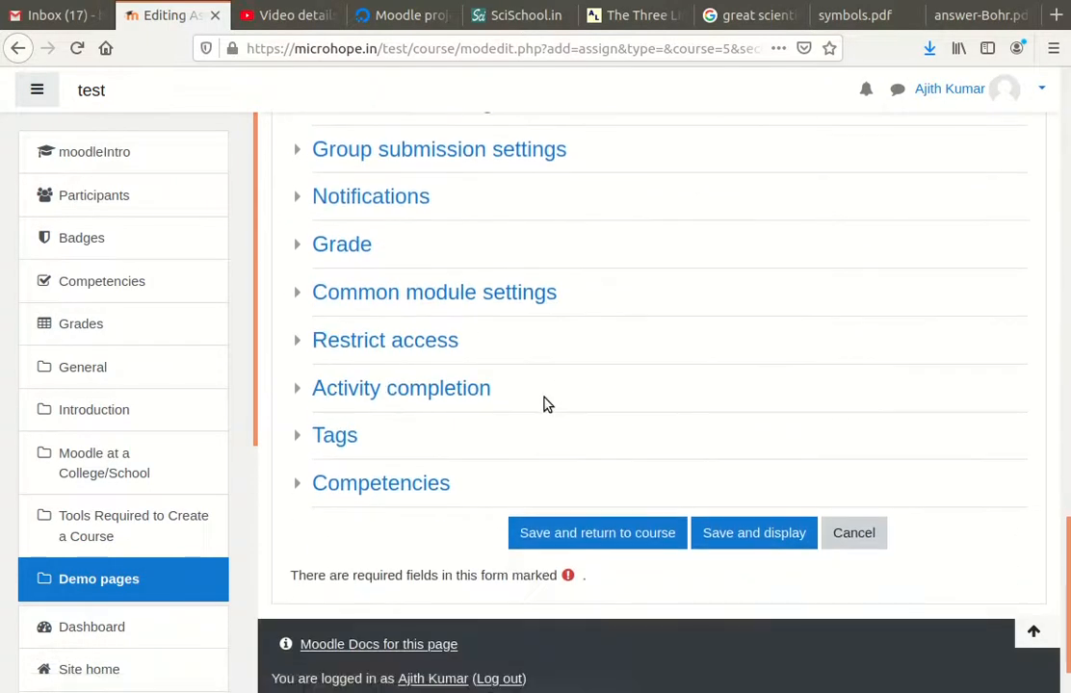
scroll(578, 402, up, 2)
click(298, 396)
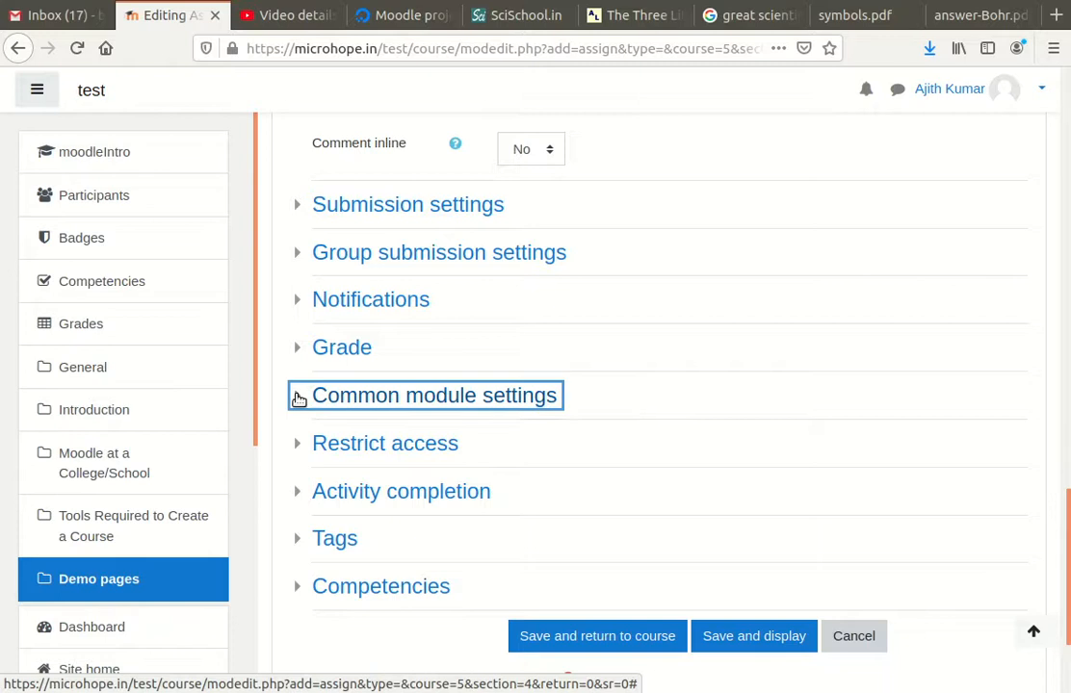
scroll(442, 416, down, 2)
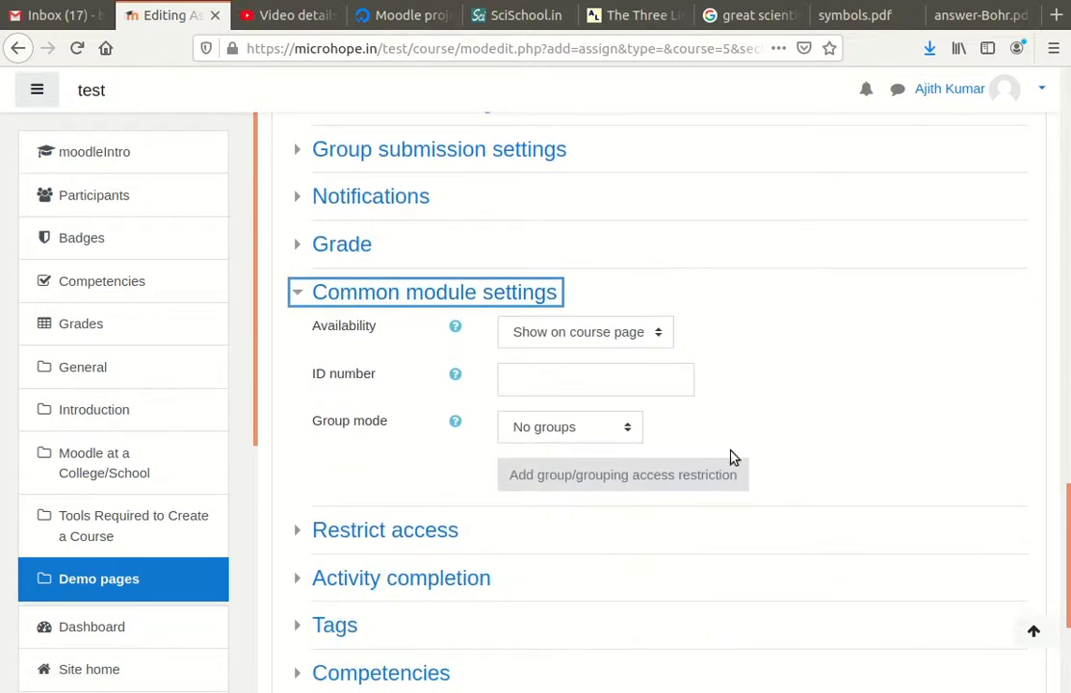
Try Separate groups for group mode, then set it back to No groups
click(627, 429)
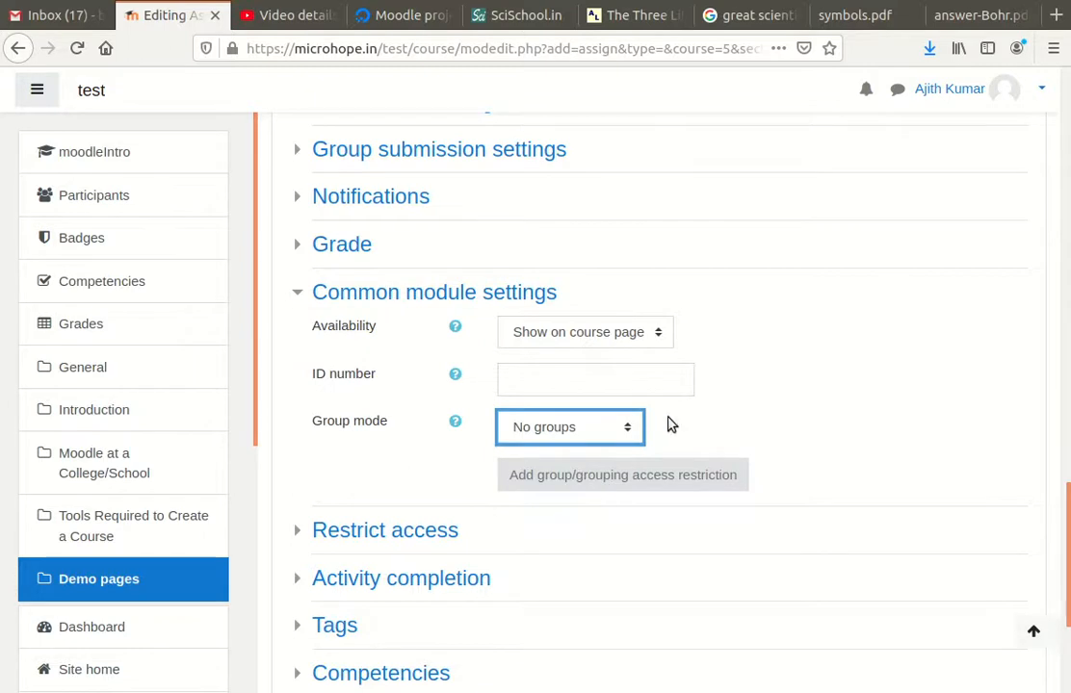
scroll(756, 422, down, 3)
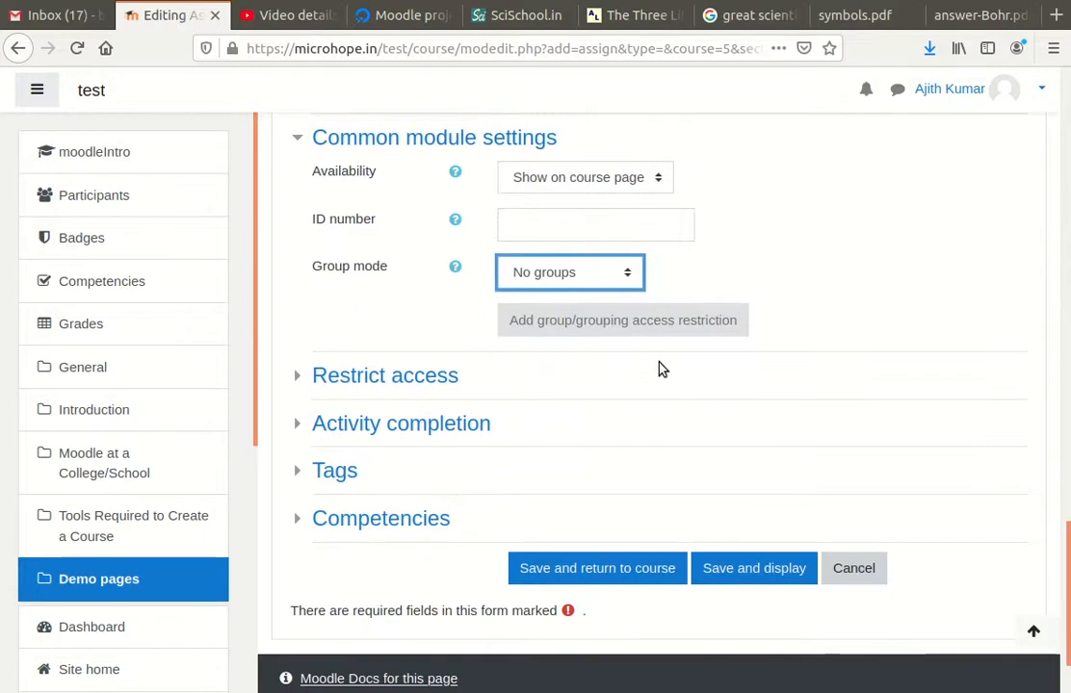
key(Down)
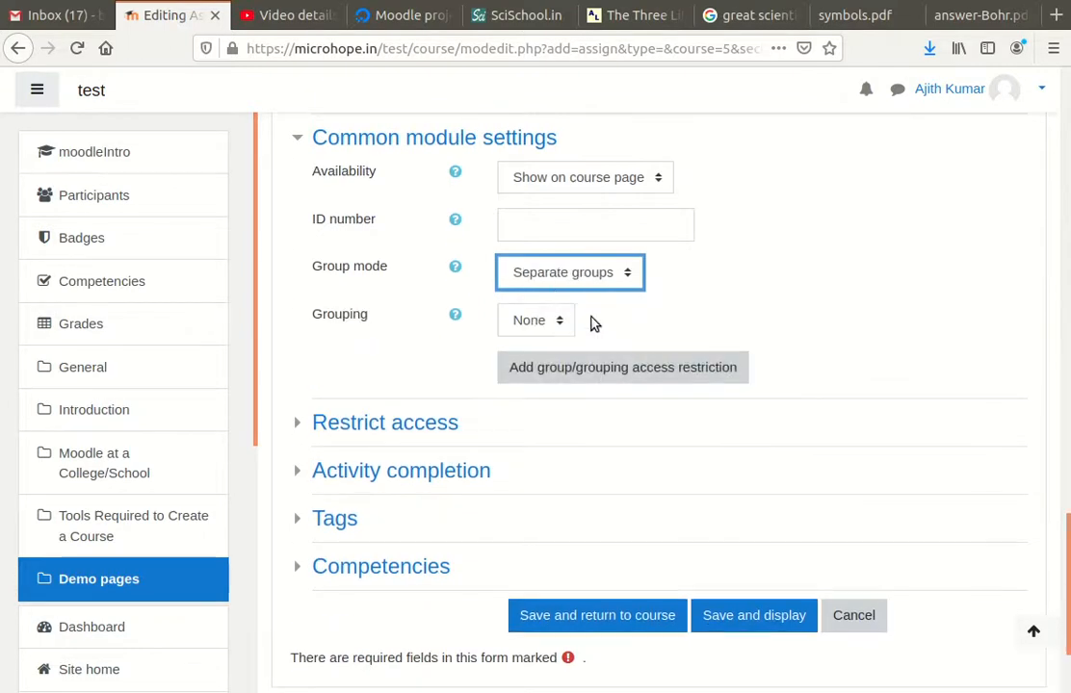
click(561, 325)
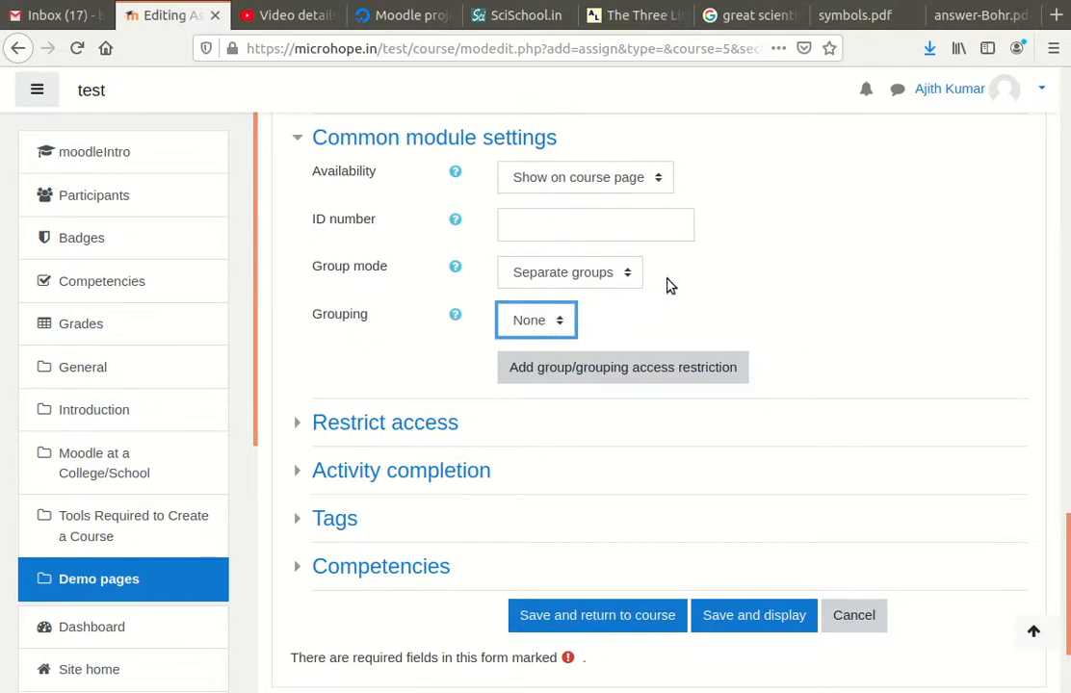
click(617, 285)
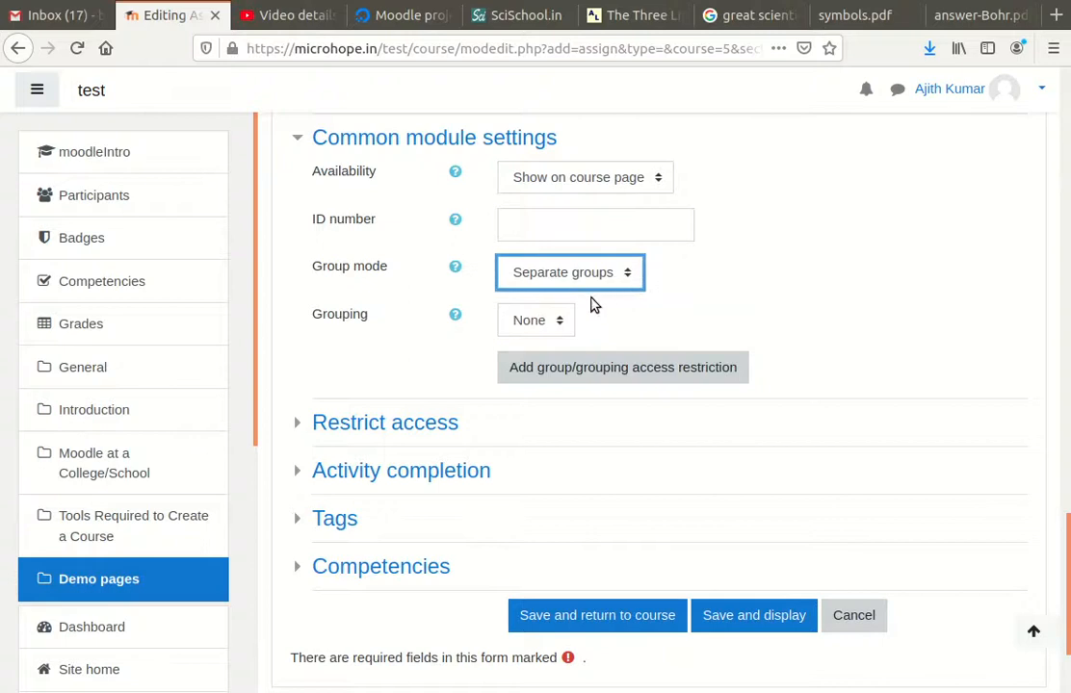
key(Up)
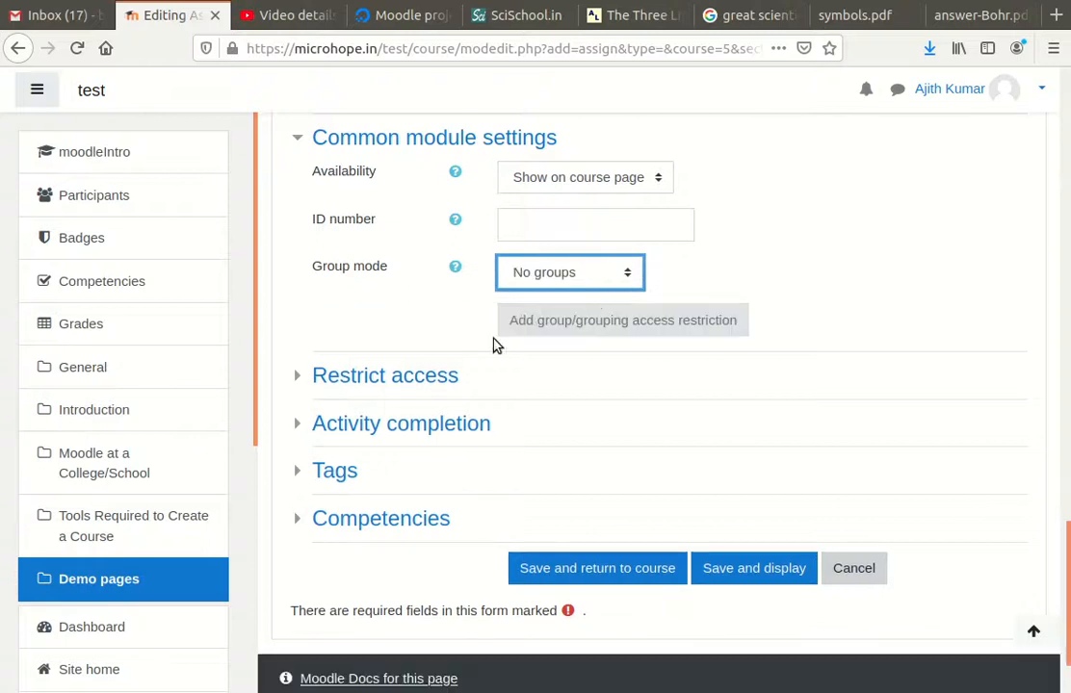
Save and display the Monthly test assignment, then log out of the teacher account
click(773, 568)
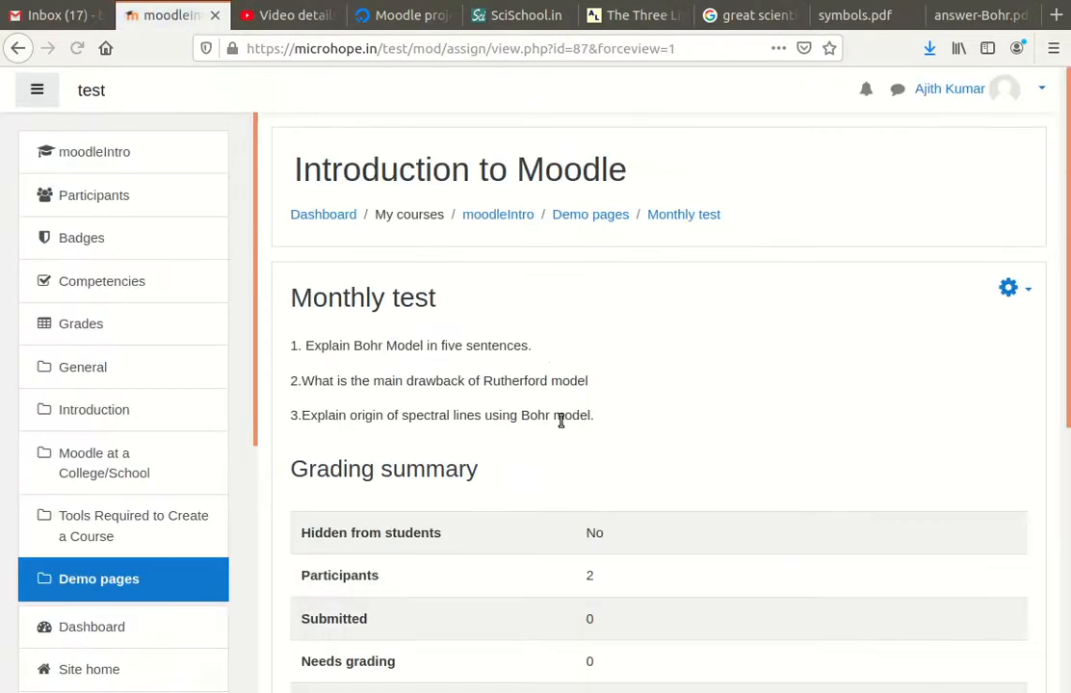
scroll(561, 414, down, 5)
scroll(722, 419, down, 1)
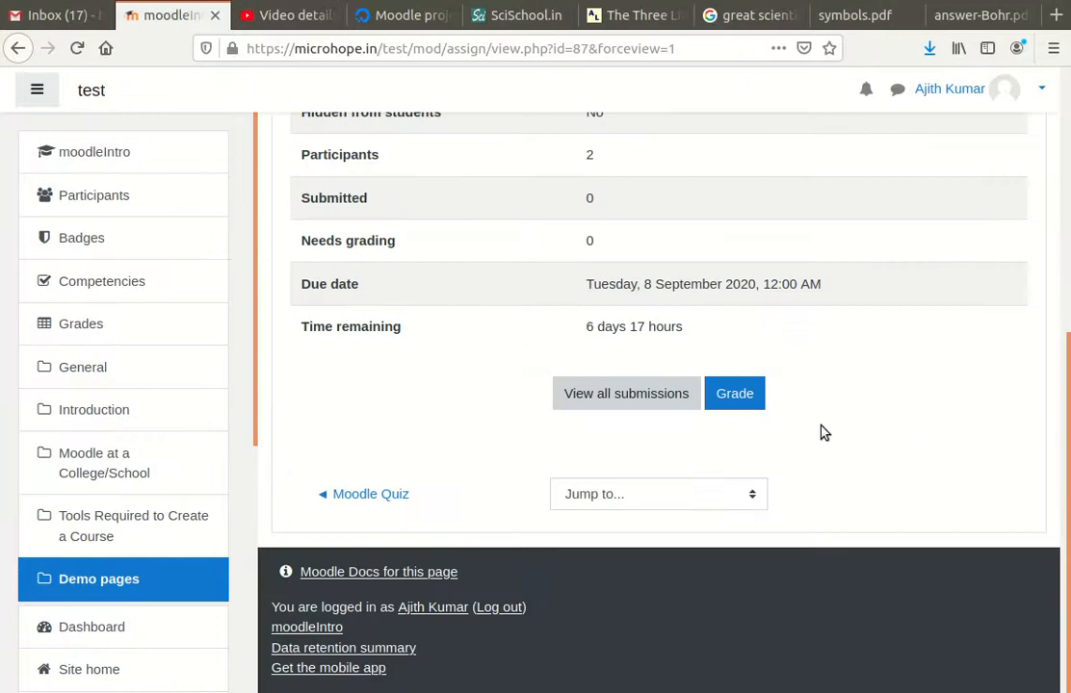
scroll(743, 352, up, 8)
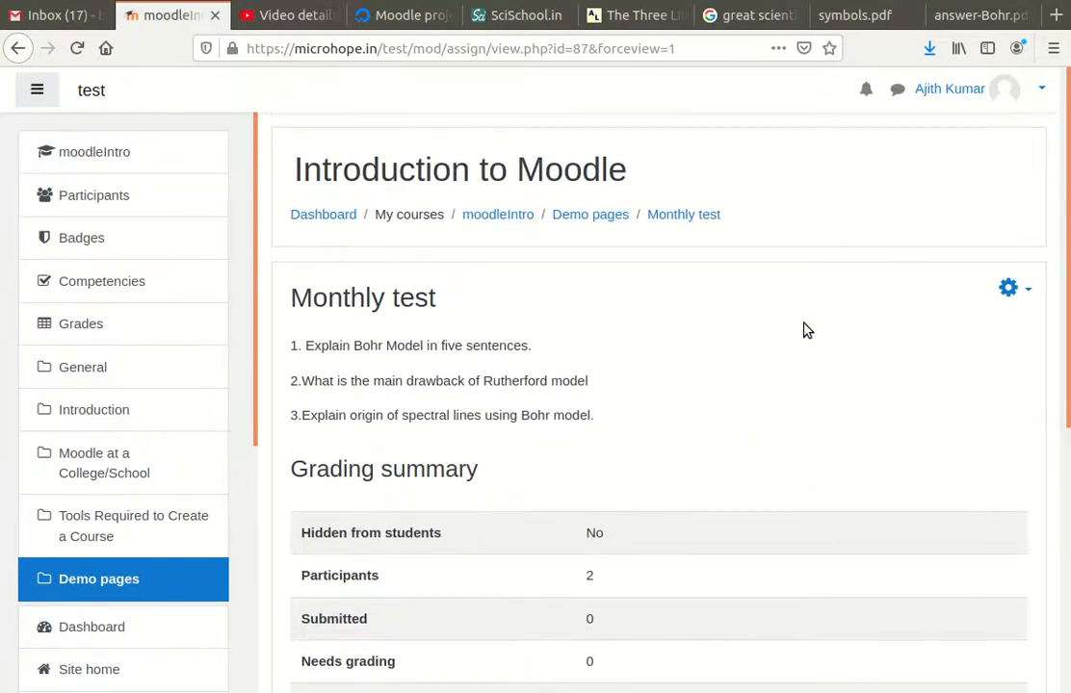
click(963, 91)
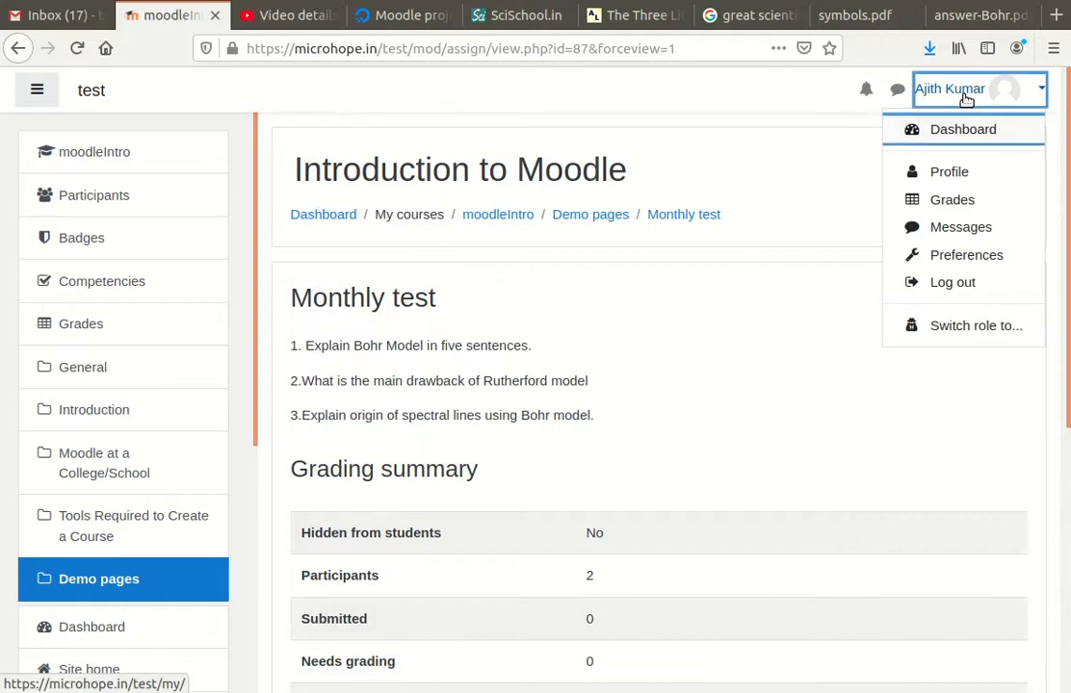
click(957, 289)
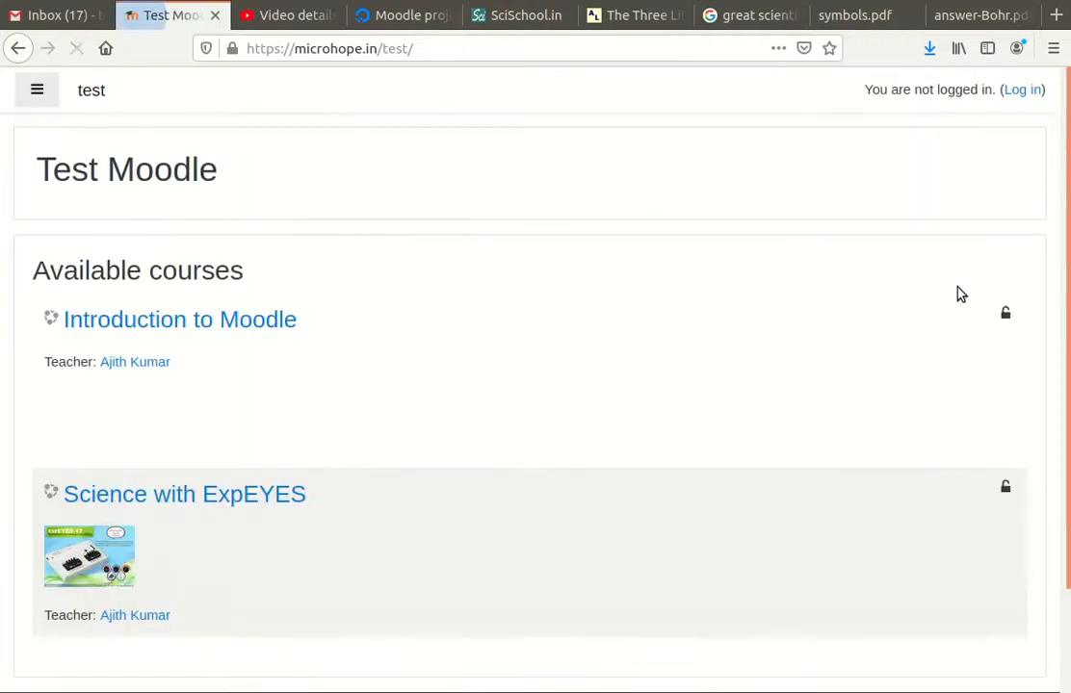
Log in with the student account's username and password
click(1023, 89)
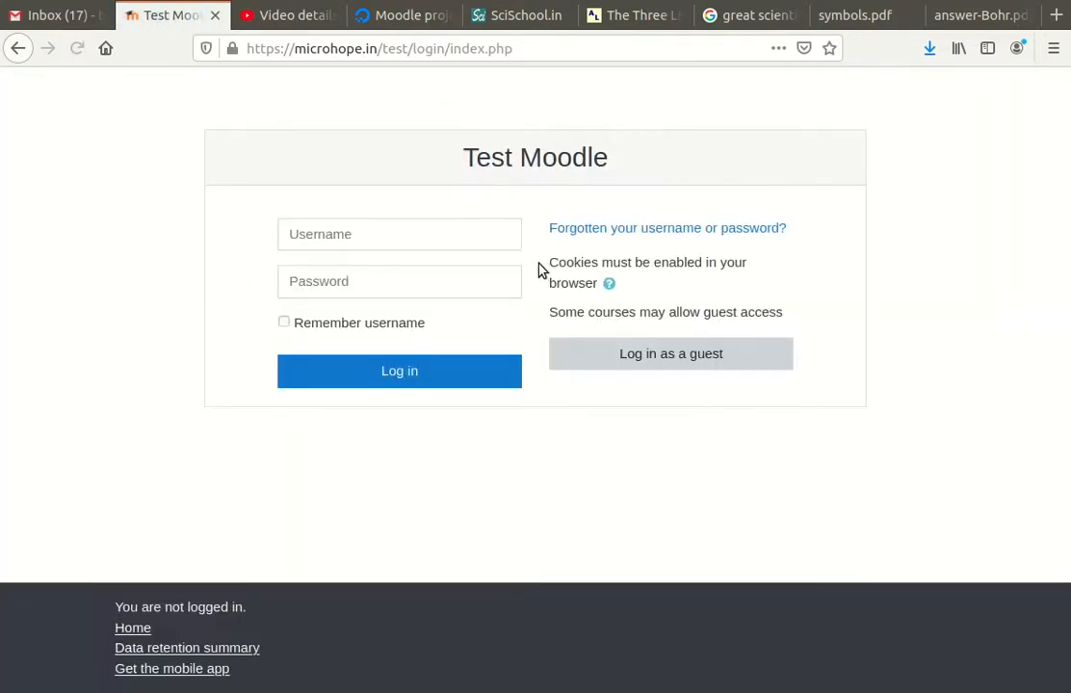
click(469, 232)
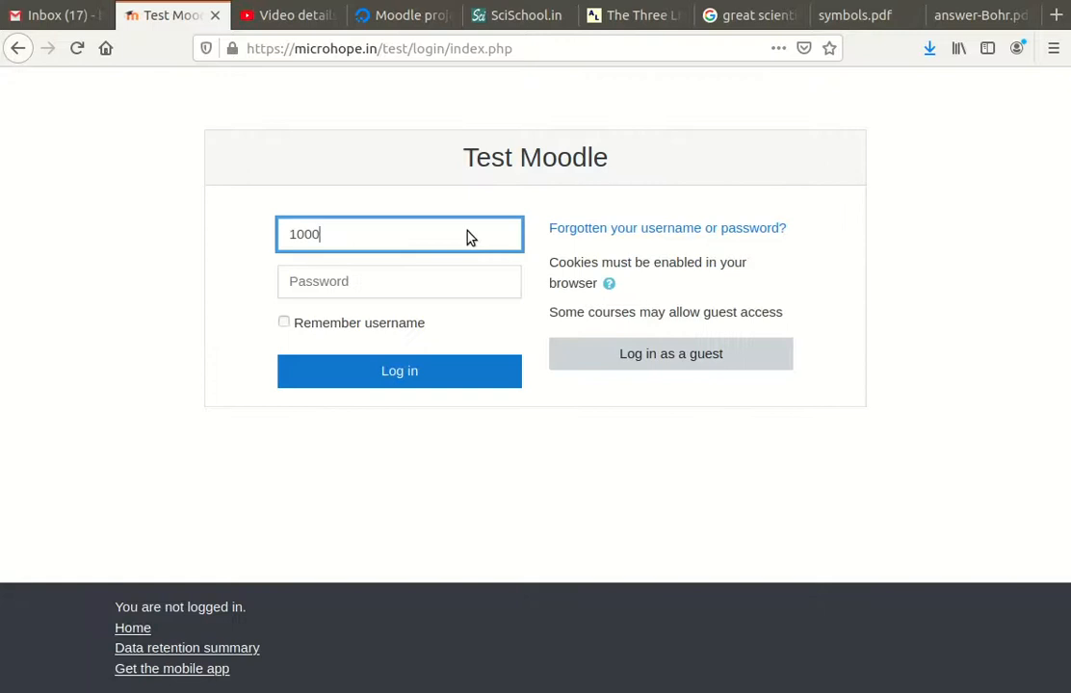
click(320, 287)
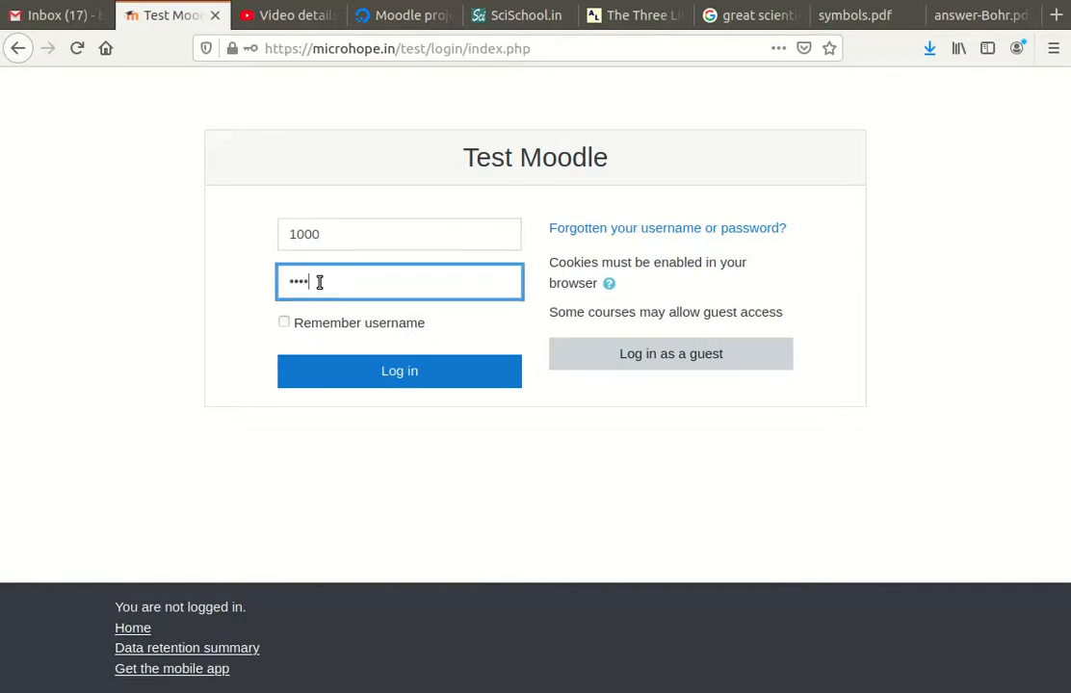
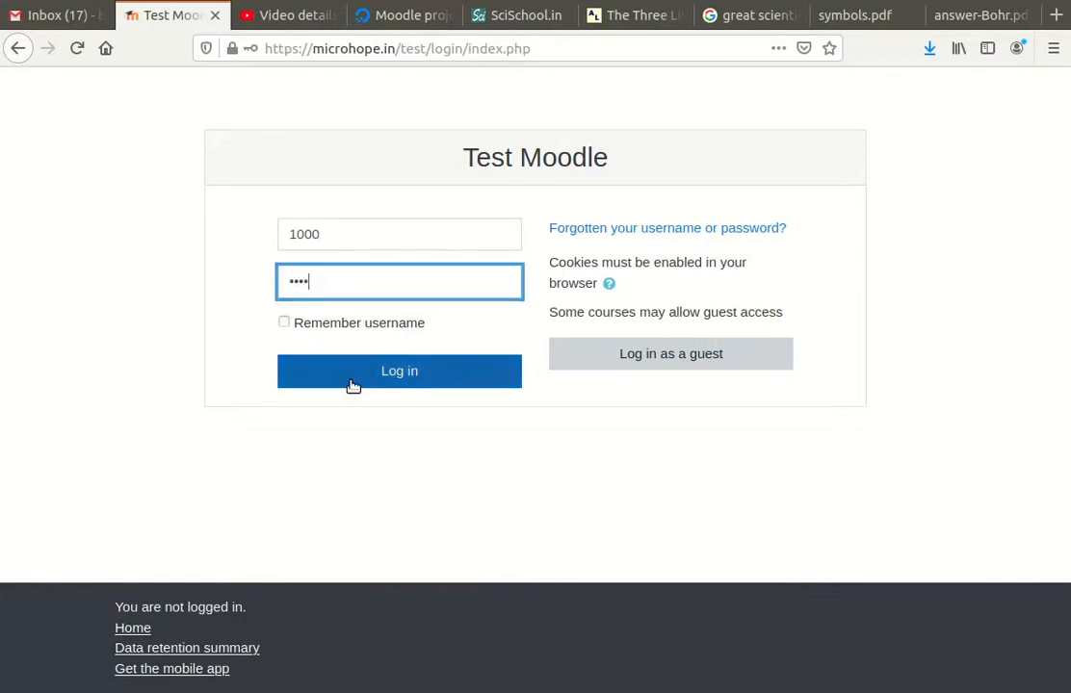
click(351, 385)
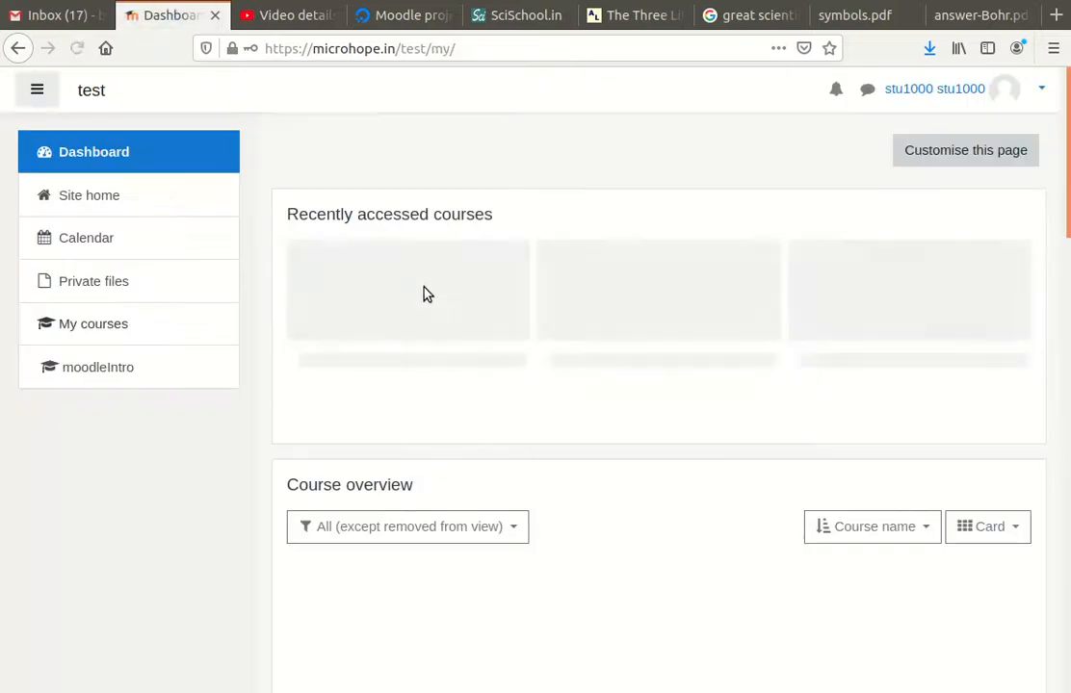
Open the Monthly test assignment in the Introduction to Moodle course
click(408, 308)
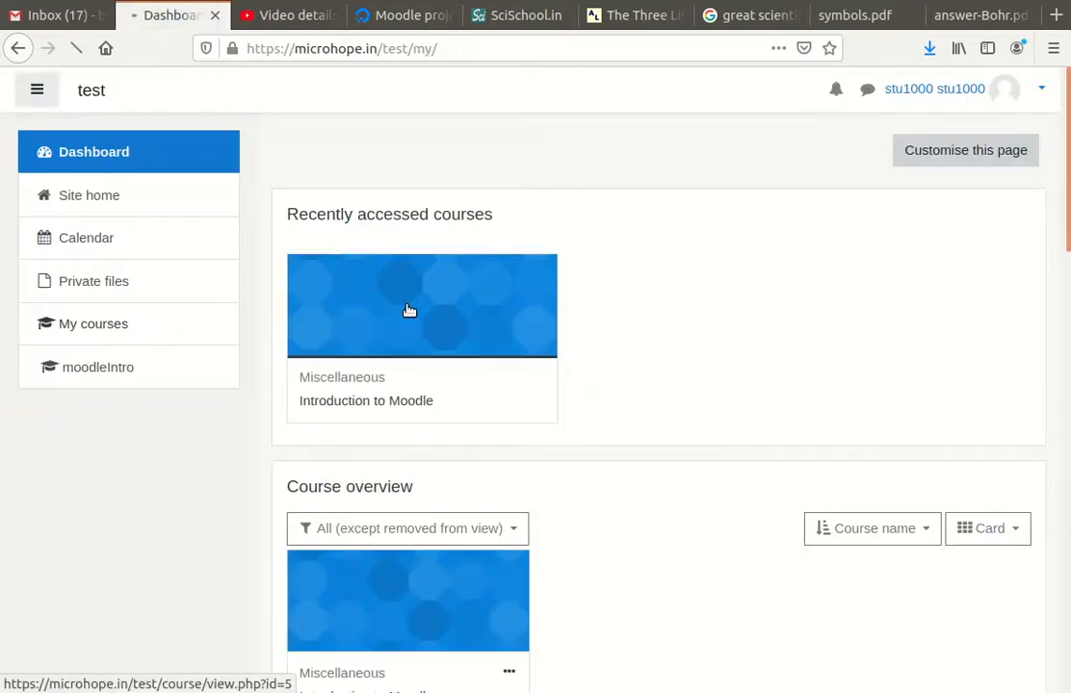
scroll(485, 394, down, 1)
scroll(485, 394, down, 6)
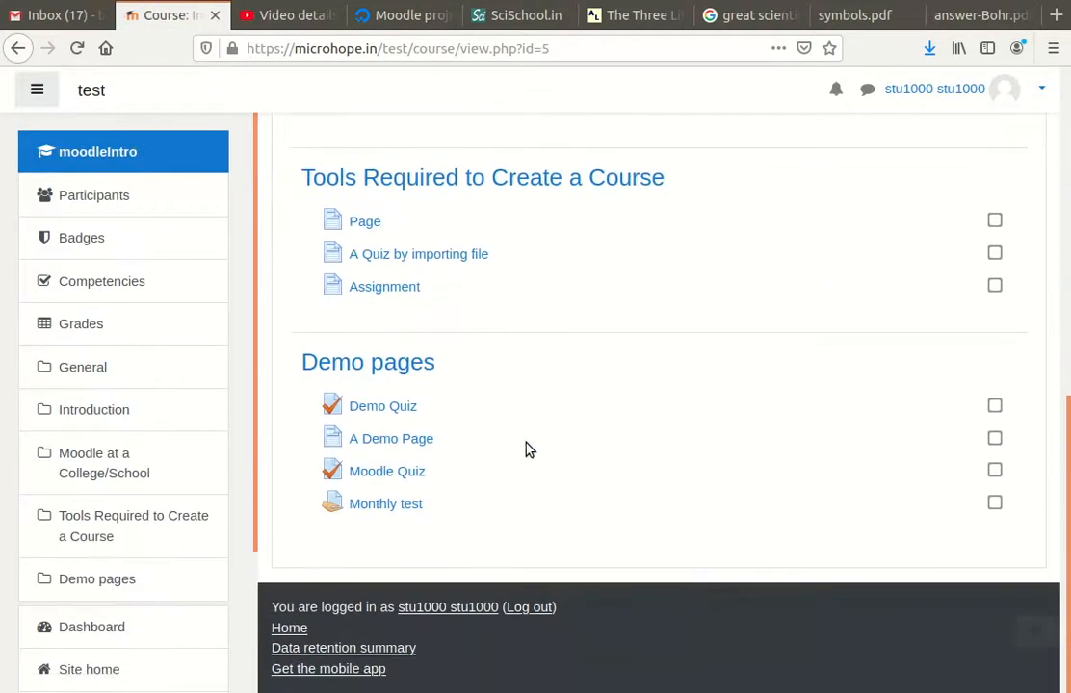
click(408, 506)
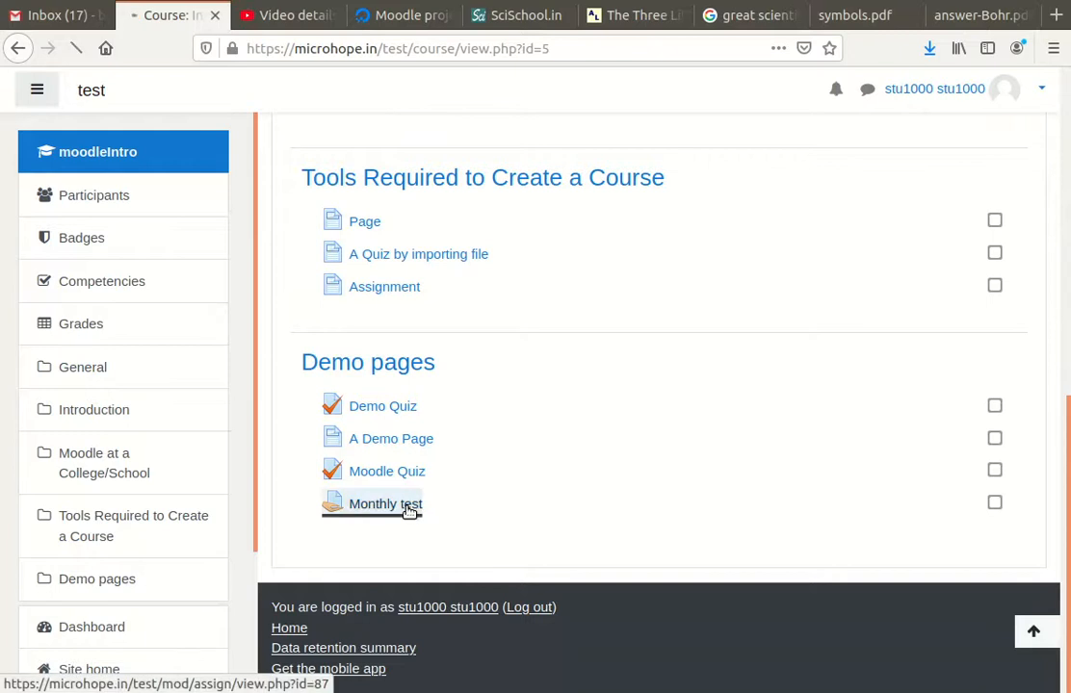
scroll(453, 393, down, 5)
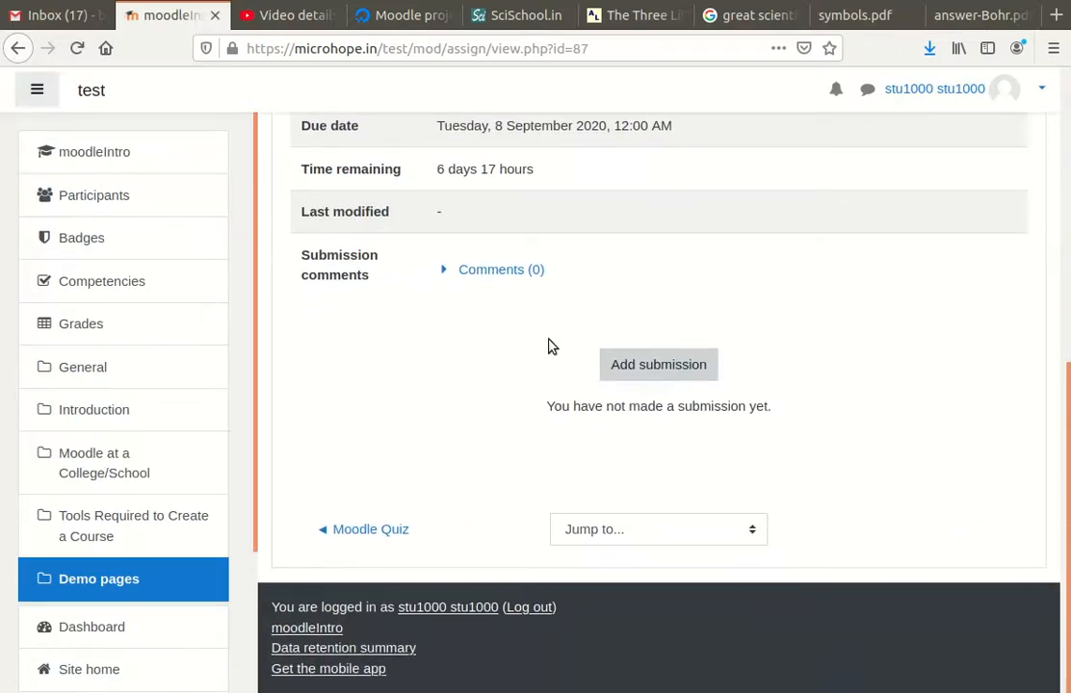
scroll(558, 352, up, 2)
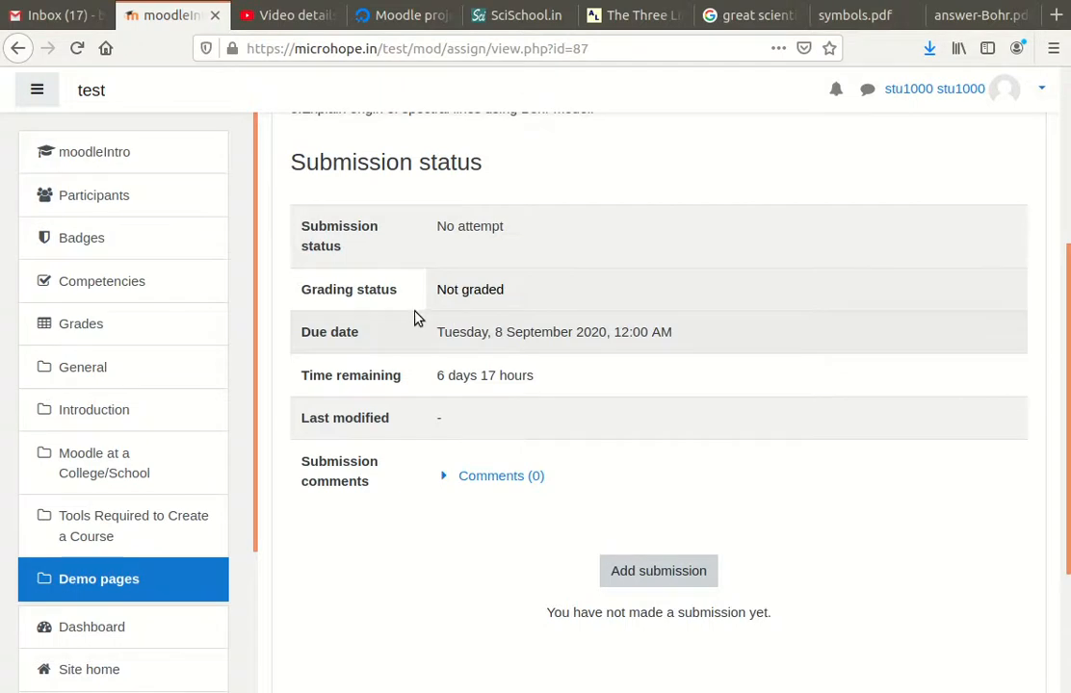
scroll(378, 313, down, 1)
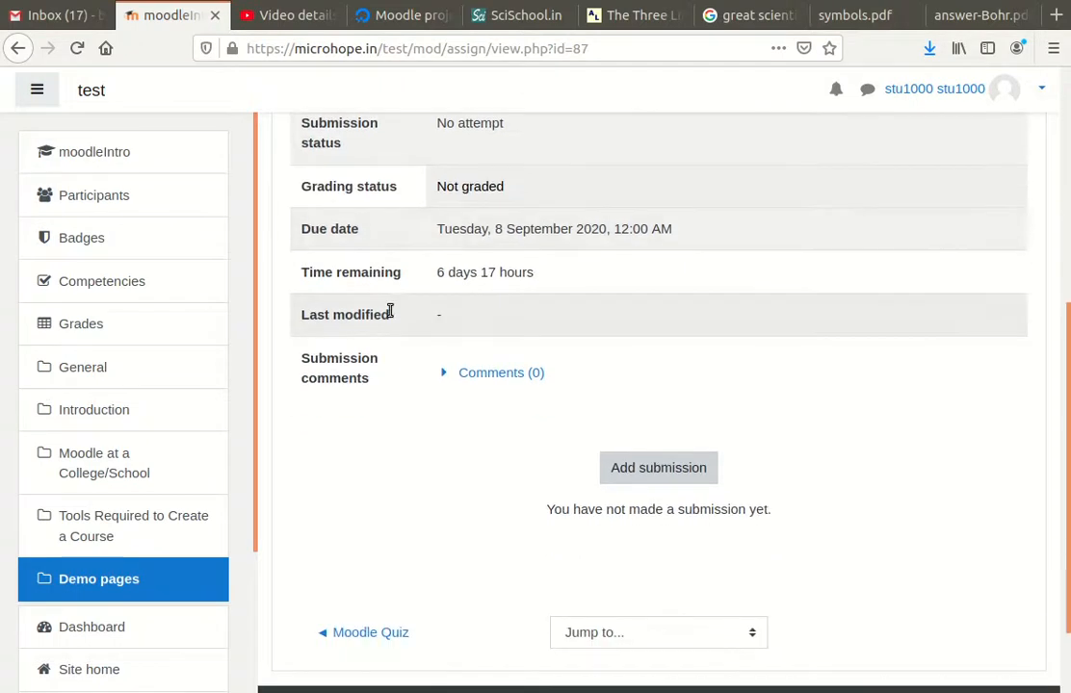
scroll(389, 311, down, 1)
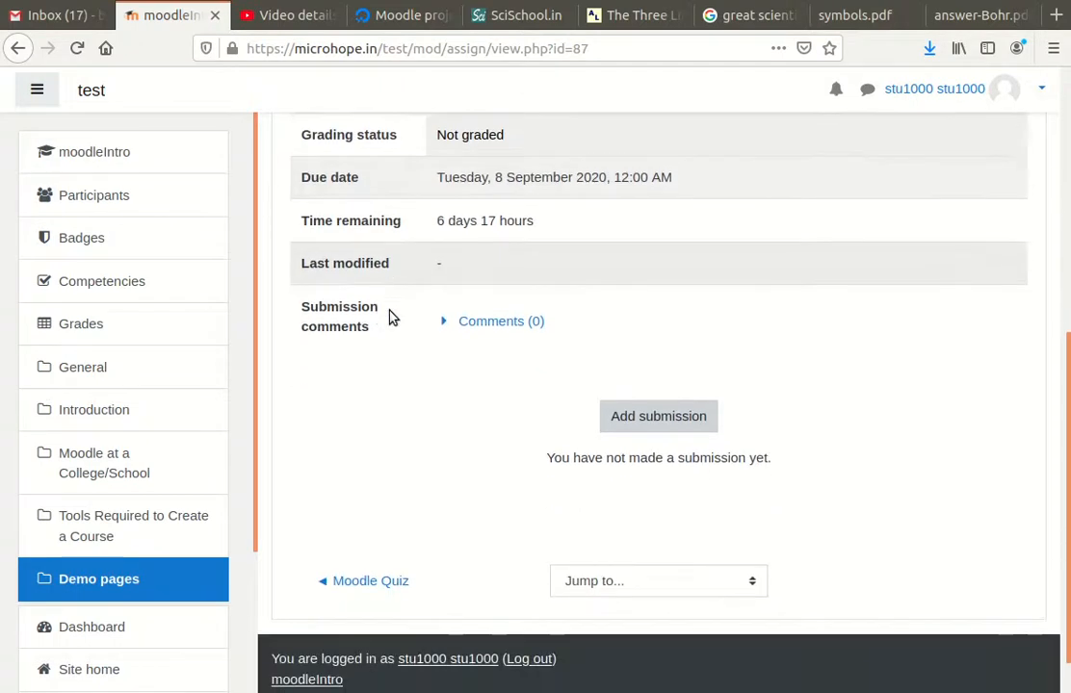
Expand Comments (0) to show the empty submission comment box
click(443, 325)
scroll(589, 316, up, 4)
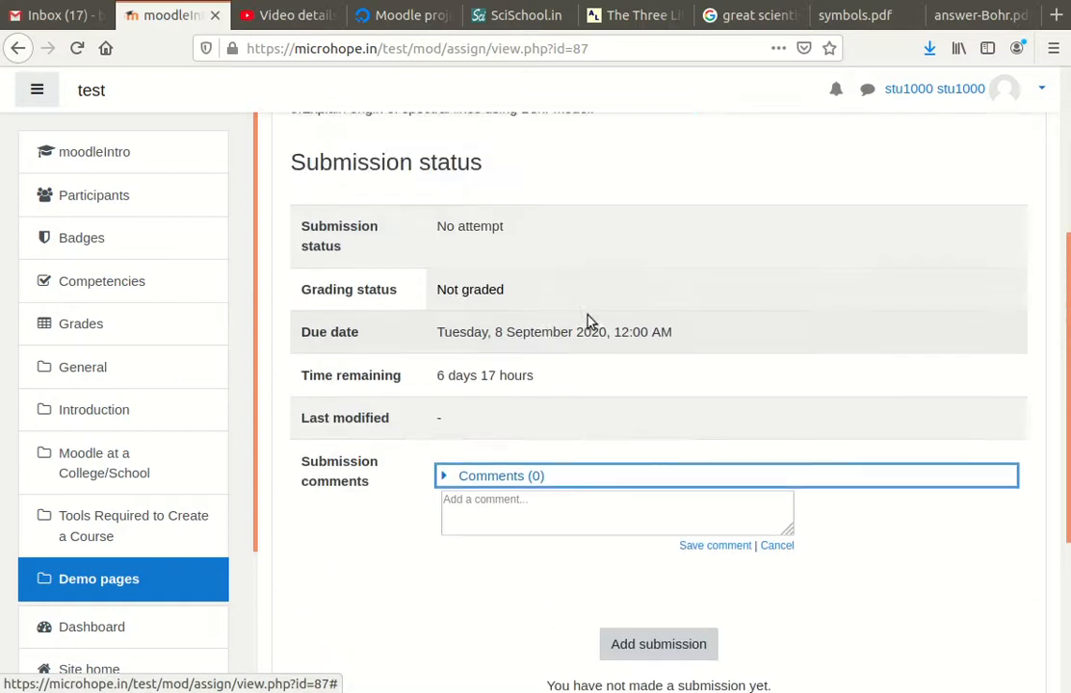
scroll(553, 344, up, 1)
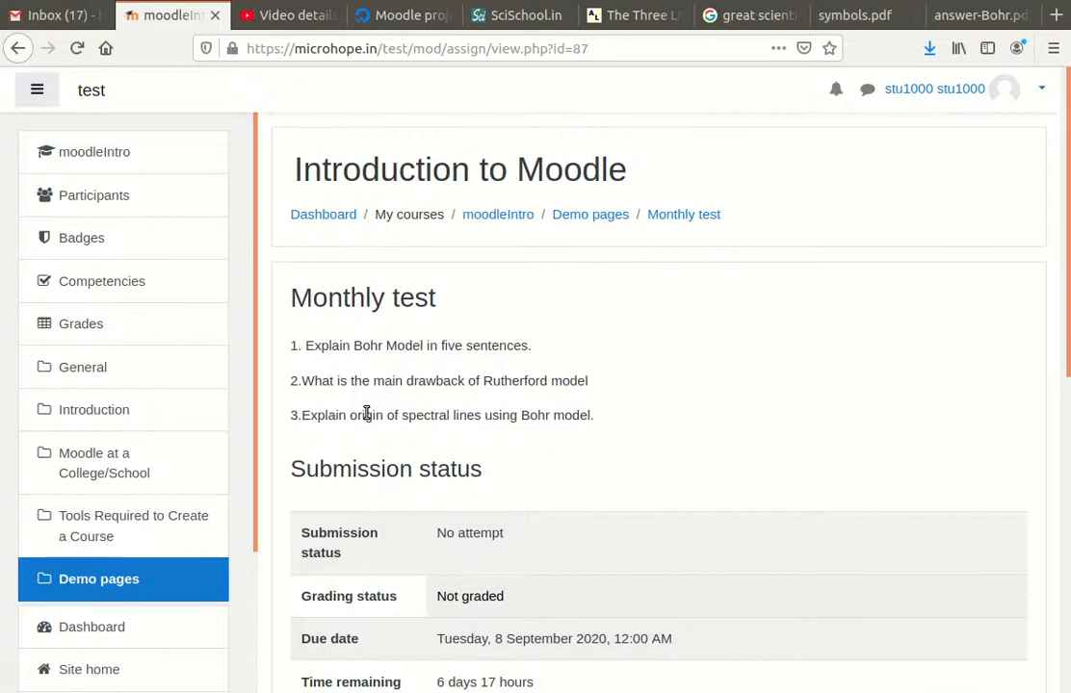
scroll(597, 405, down, 3)
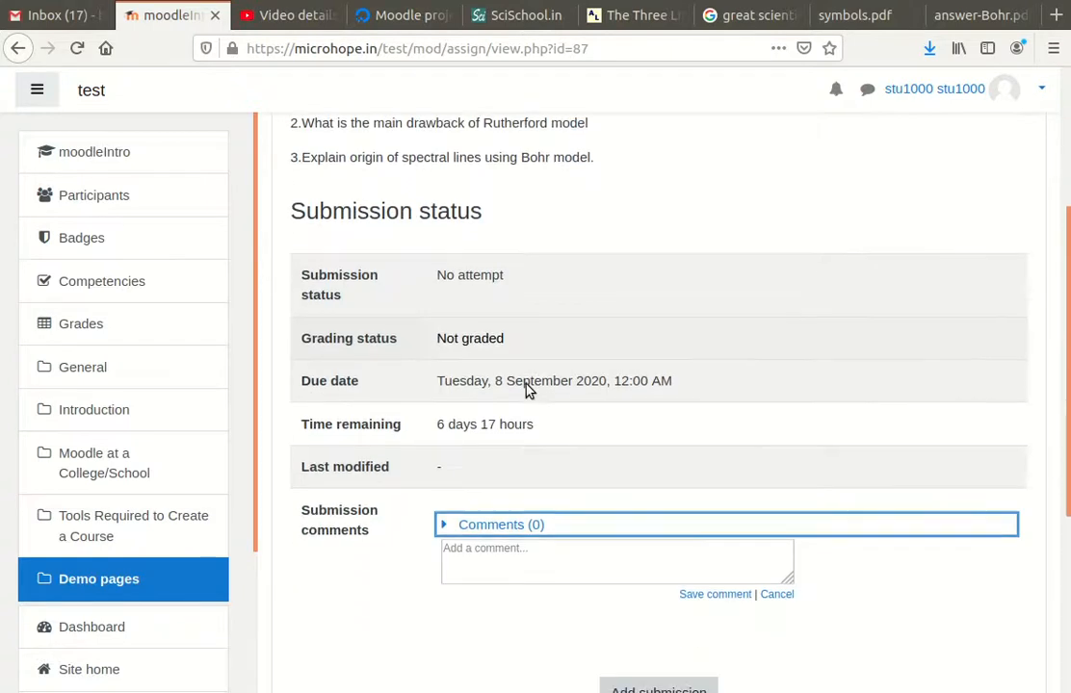
scroll(696, 361, down, 2)
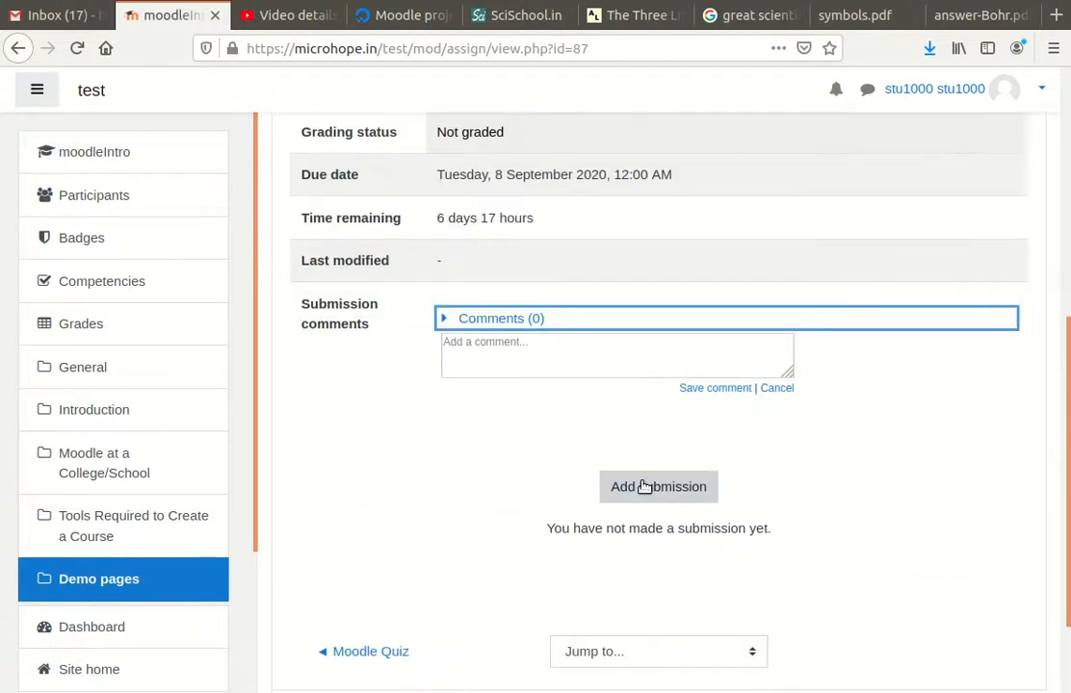
Start a new Monthly test submission and place the caret in the Online text answer
click(658, 489)
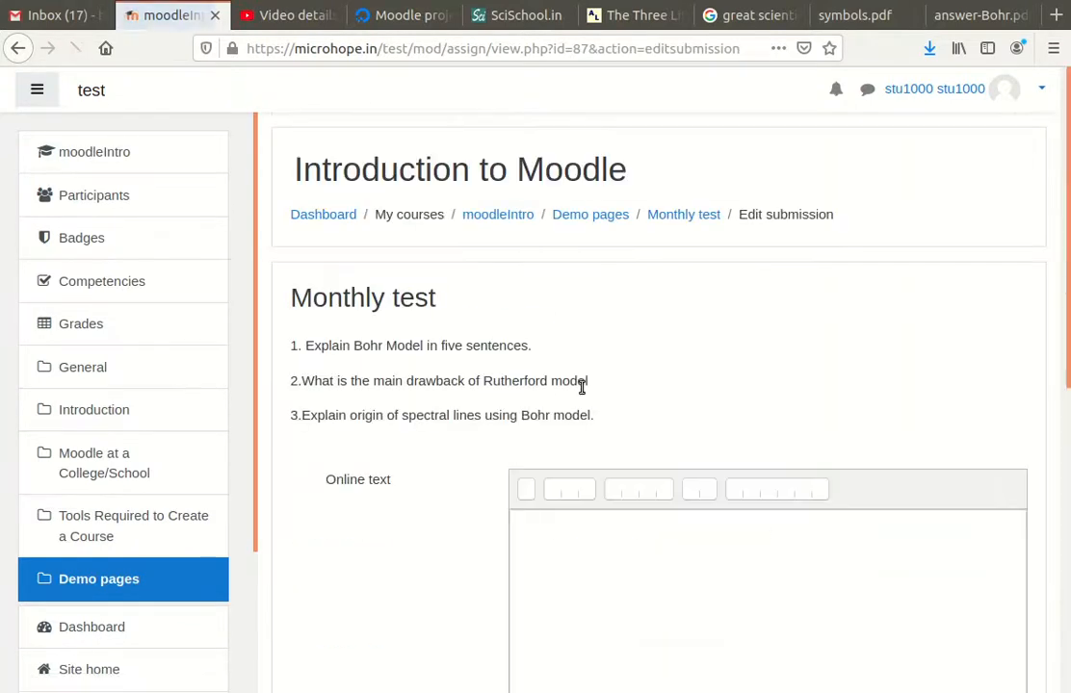
scroll(597, 433, down, 2)
click(591, 406)
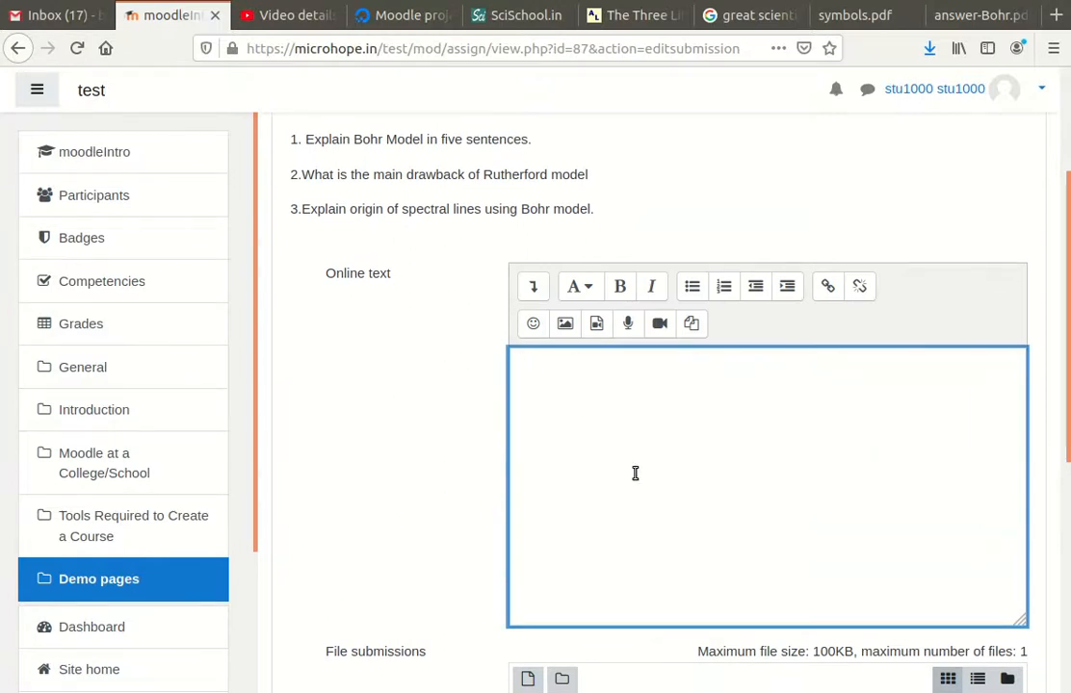
Select question 1 and its full Bohr Model answer paragraph in answer-Bohr.pdf, then return to Moodle
click(975, 15)
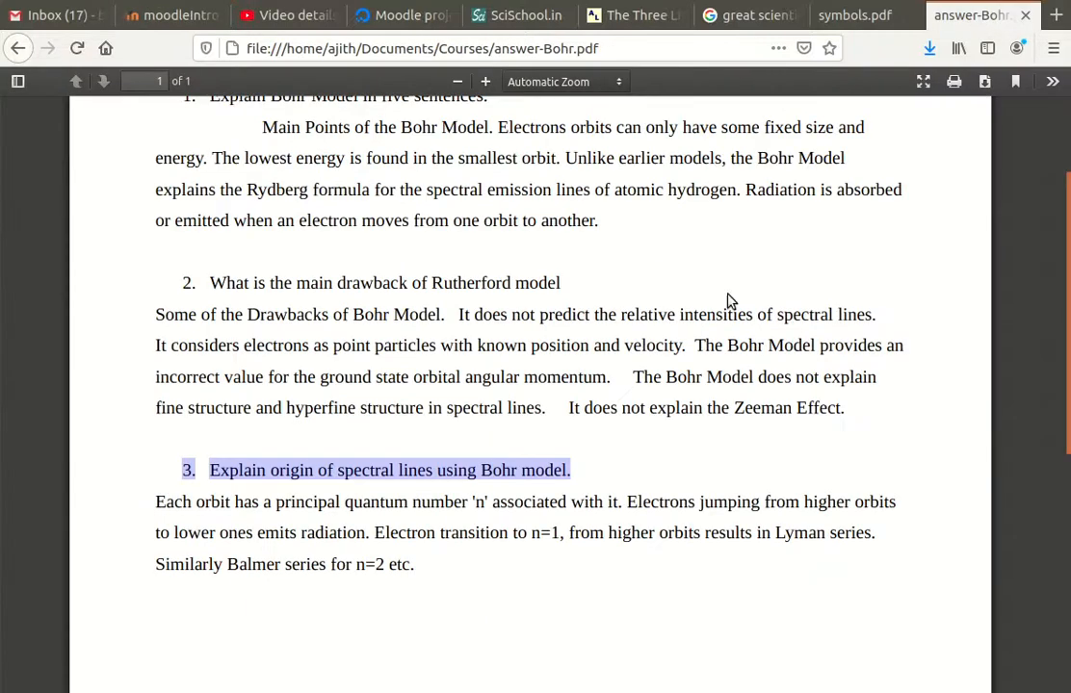
scroll(477, 249, up, 2)
drag(209, 145, 355, 287)
click(310, 210)
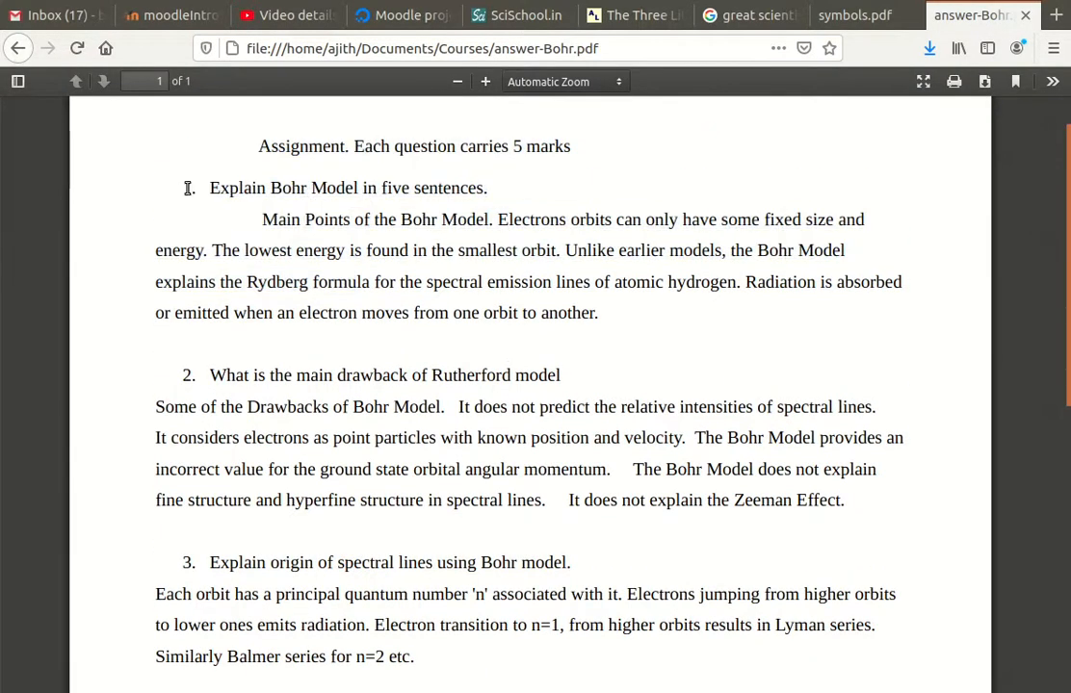
drag(208, 192, 570, 315)
click(589, 317)
drag(212, 187, 616, 328)
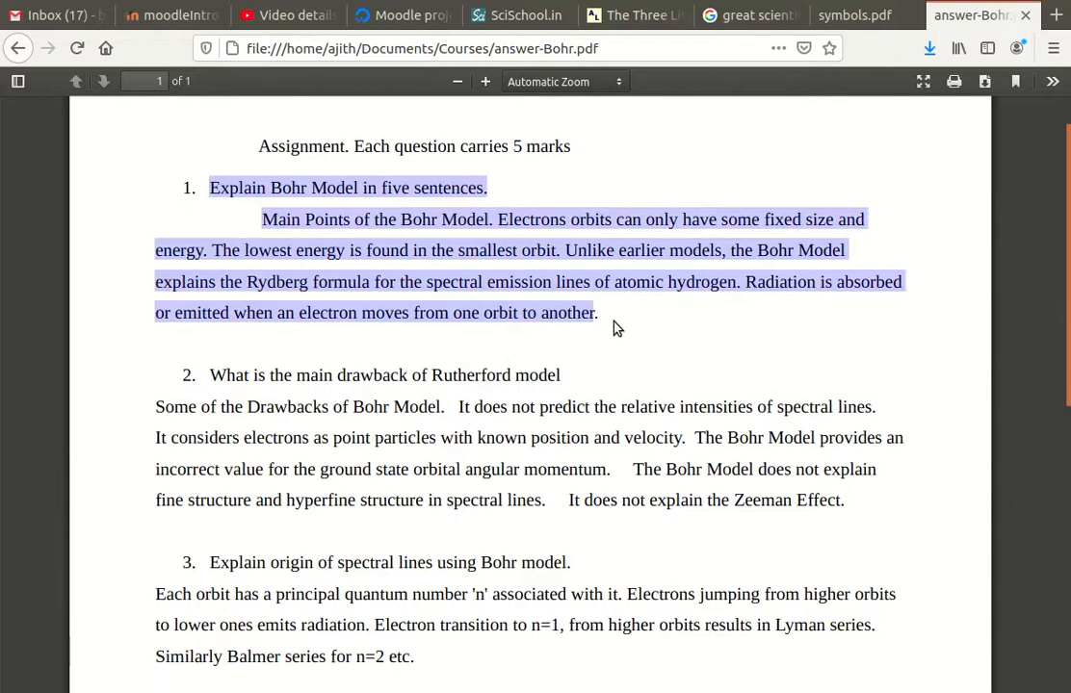
click(178, 17)
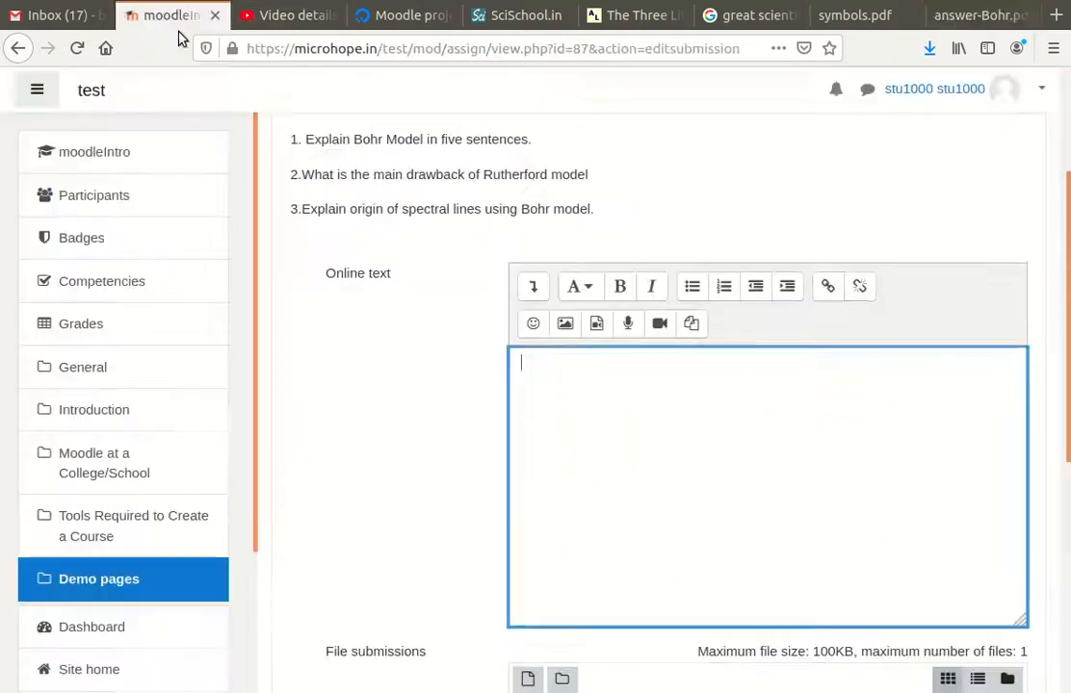
Paste question 1 and the Bohr Model answer, adding a period after 'sentences' and a line break
text(Explain Bohr Model in five sentences.Main Points of the Bohr Model. Electrons orbits can only have some fixed size and energy. The lowest energy is found in the smallest orbit. Unlike earlier models, the Bohr Model explains the Rydberg formula for the spectral emission lines of atomic hydrogen. Radiation is absorbed or emitted when an electron moves from one orbit to another)
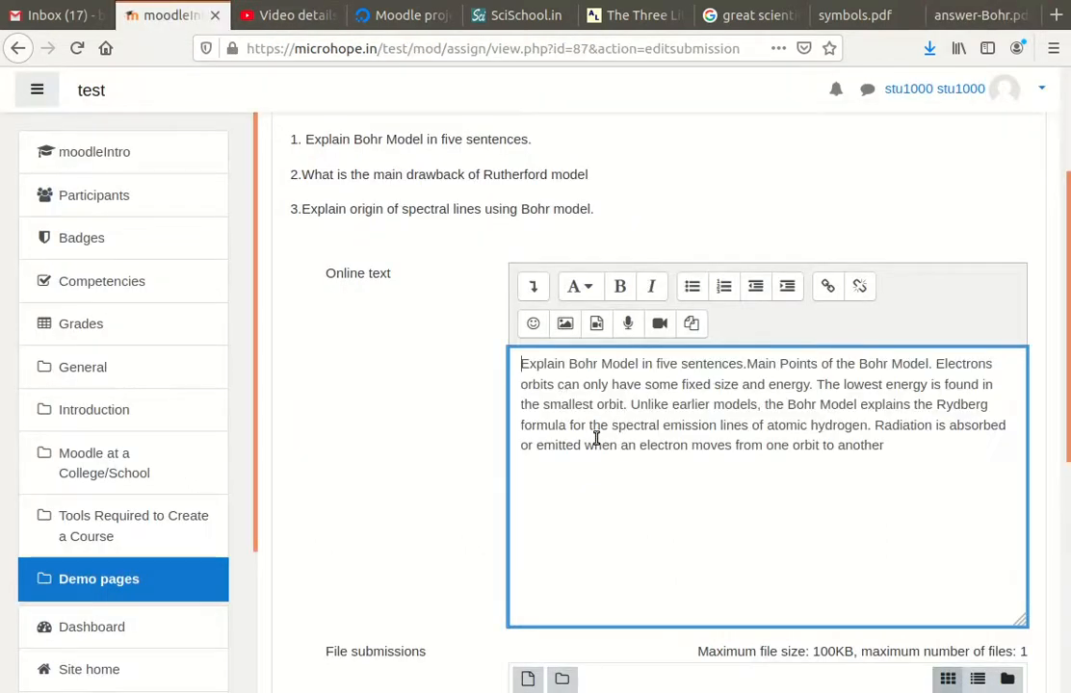
click(746, 365)
text(.)
key(Return)
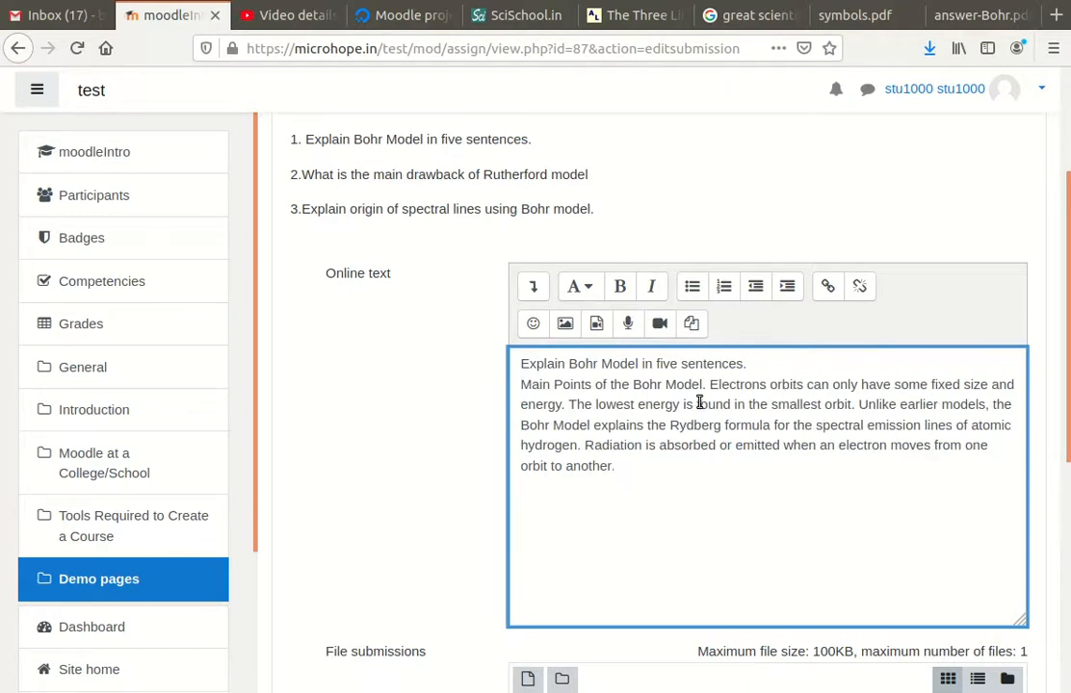
scroll(676, 402, down, 5)
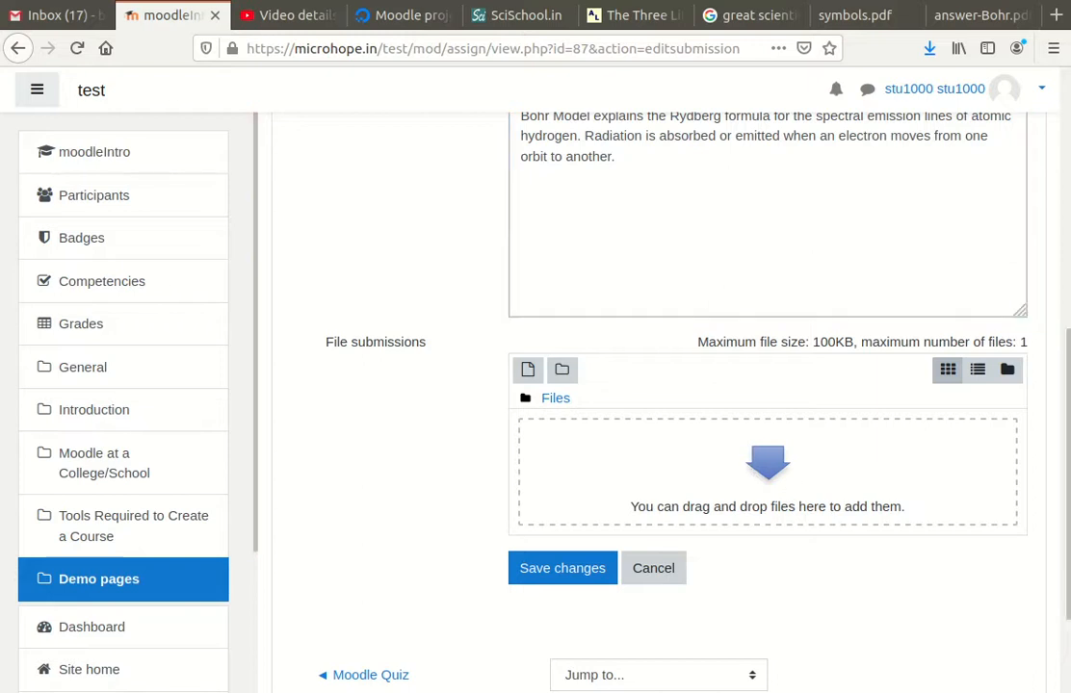
Drop answer-Bohr.pdf into File submissions and check its file details without changes
drag(110, 300, 764, 454)
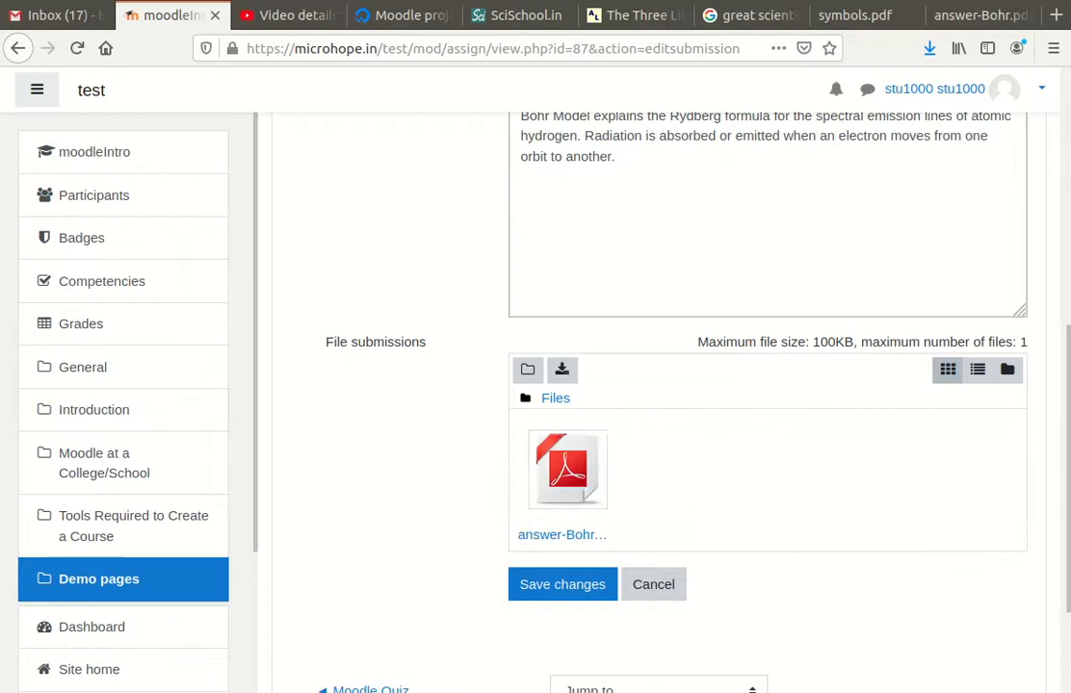
key(alt+Tab)
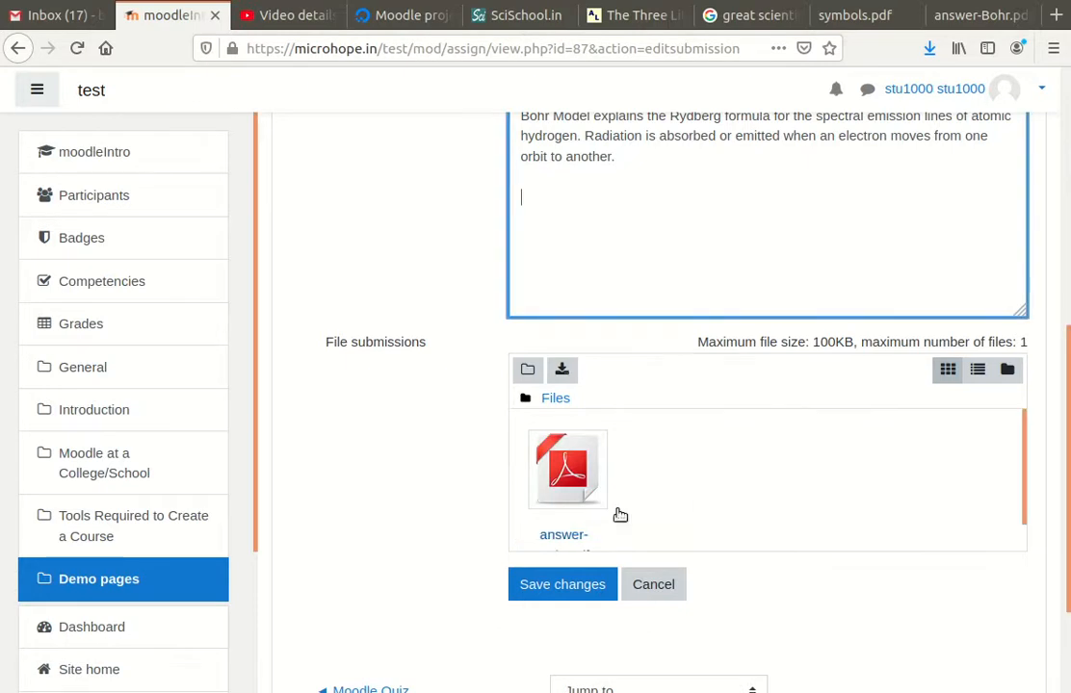
click(572, 482)
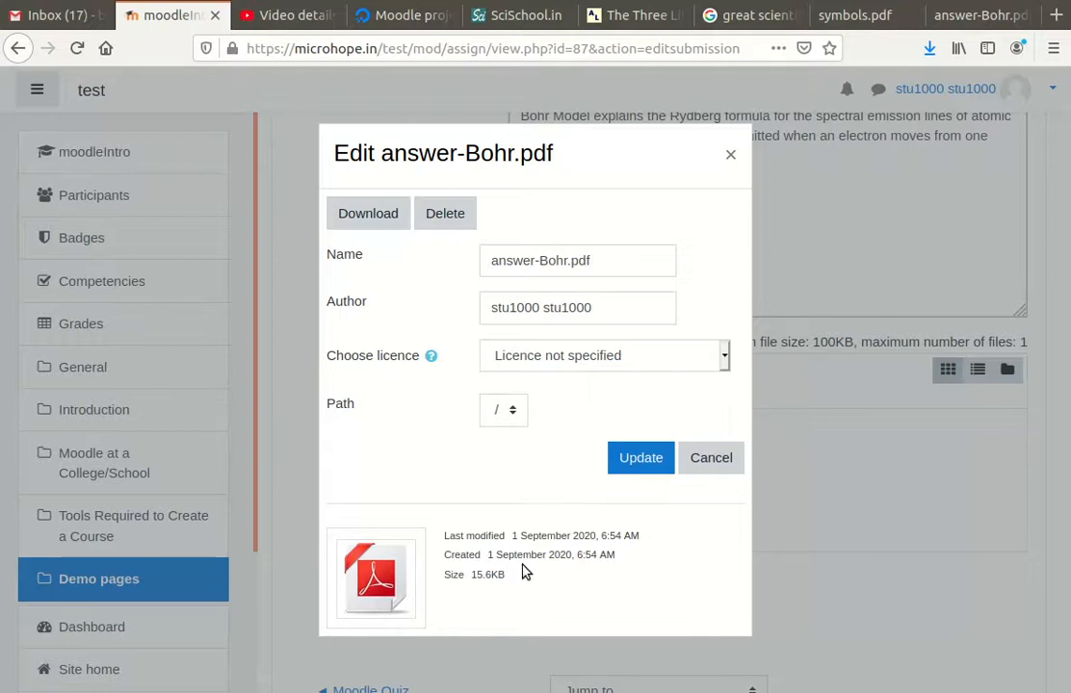
click(709, 469)
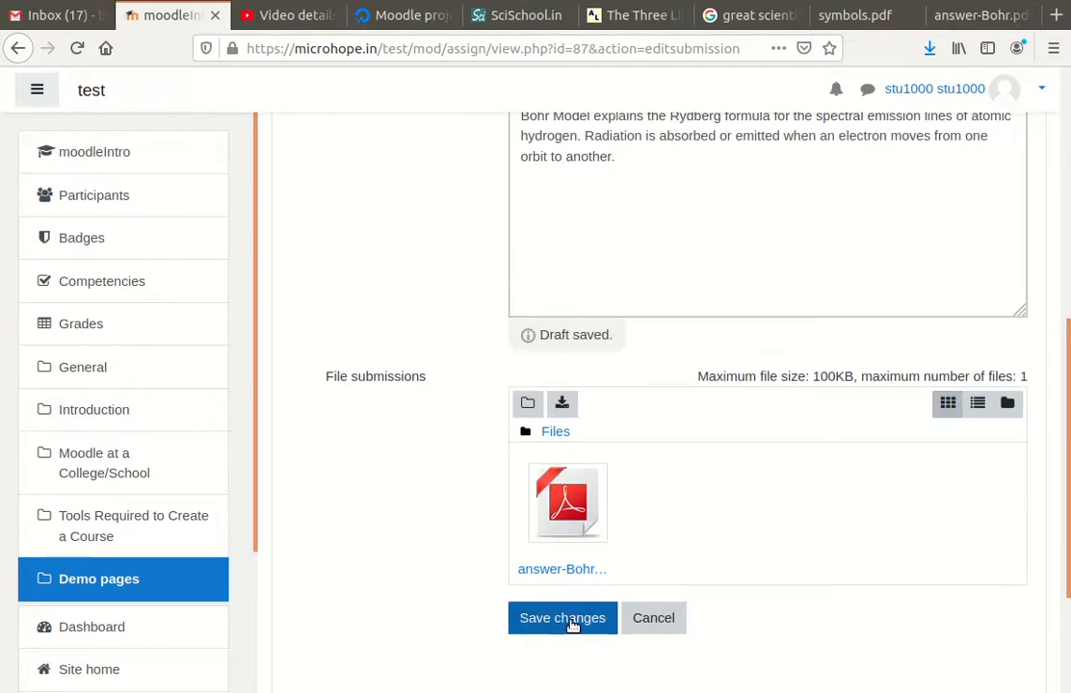
Save the submission and review its status: Submitted for grading, 63-word online text, answer-Bohr.pdf
click(566, 621)
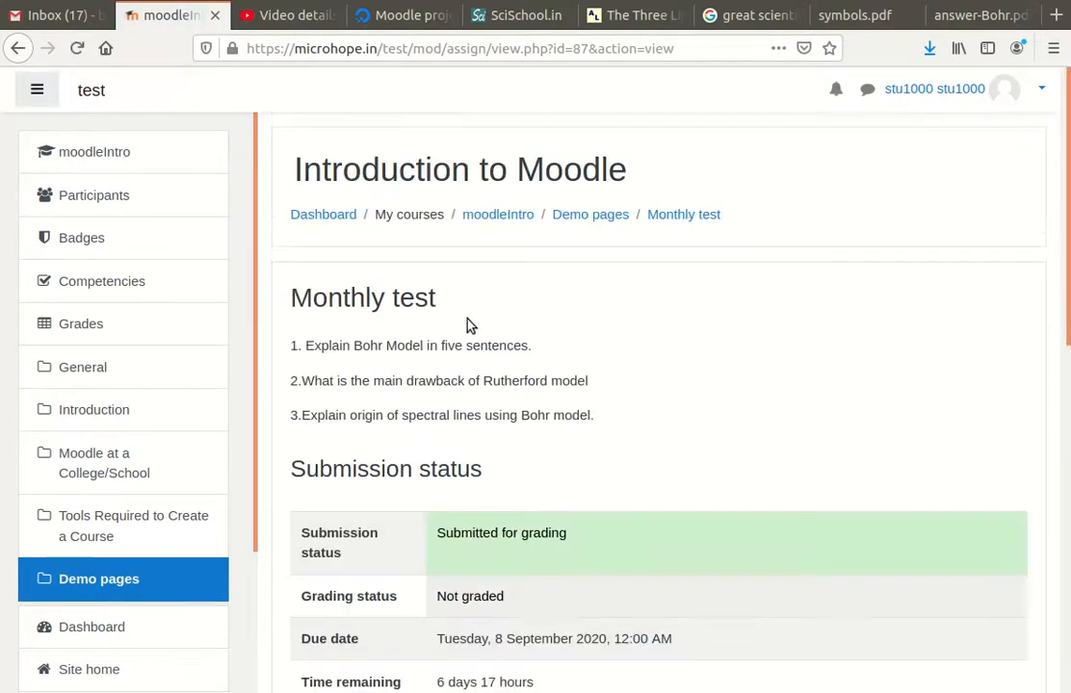
scroll(506, 495, down, 5)
scroll(487, 484, down, 4)
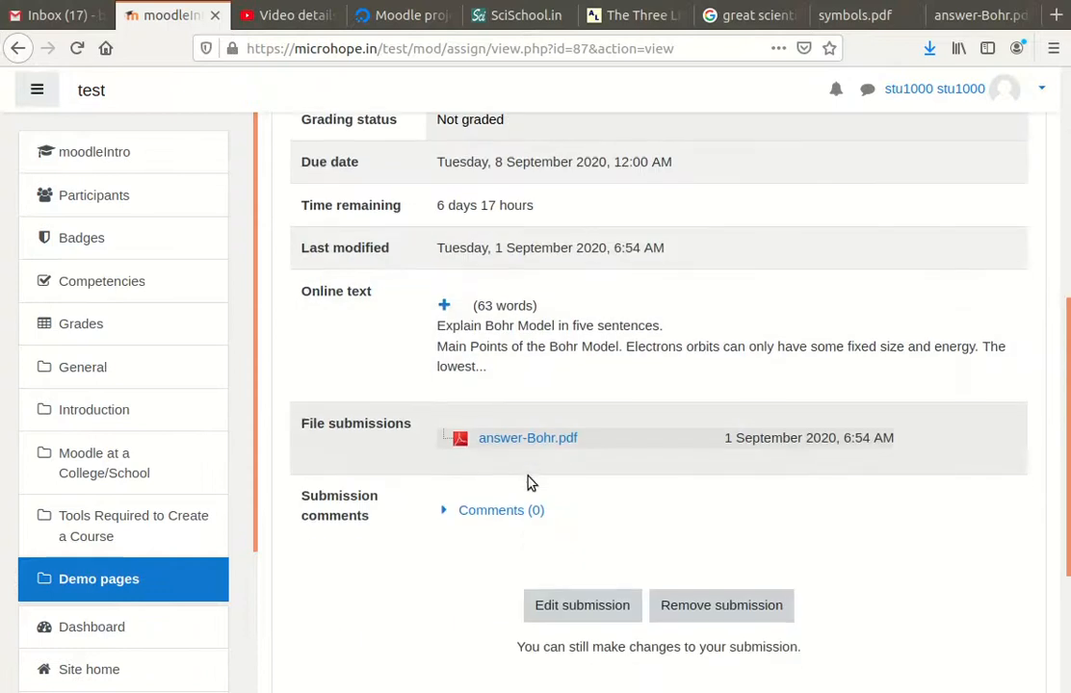
scroll(528, 482, down, 3)
scroll(685, 370, up, 4)
scroll(687, 368, down, 5)
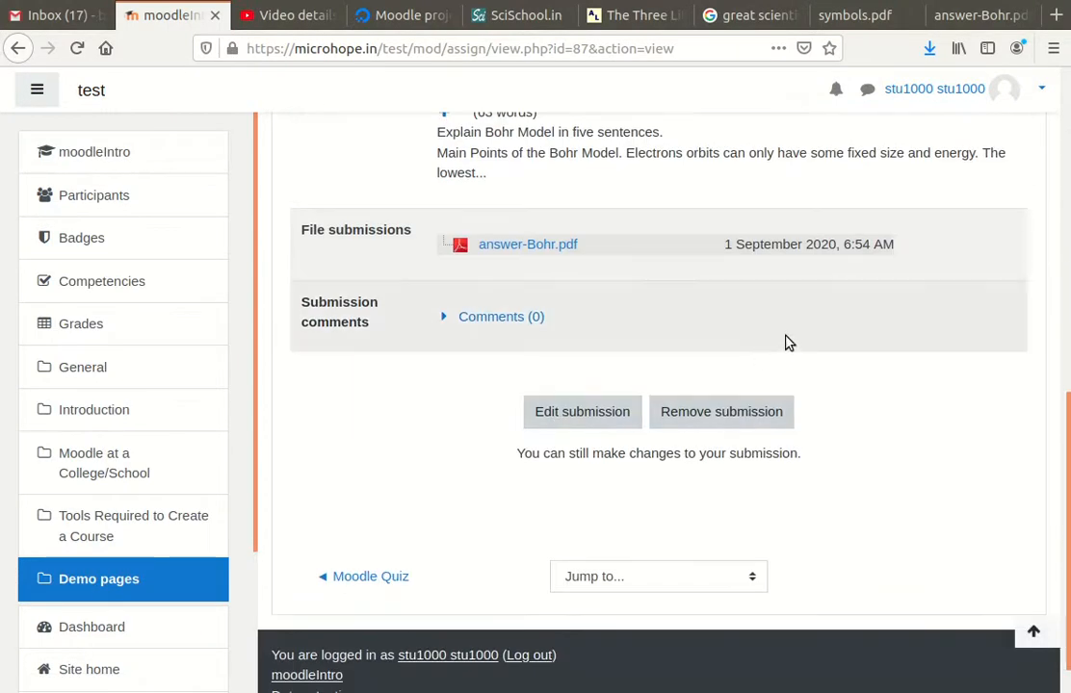
scroll(1012, 174, up, 10)
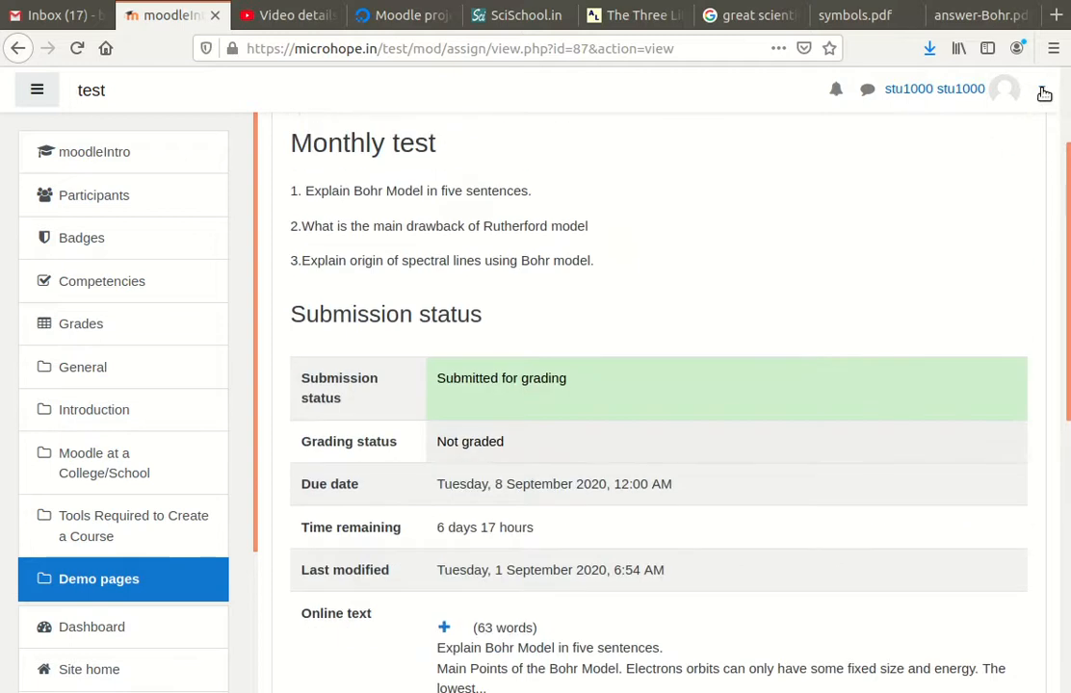
Log out of the student account and sign in with the teacher's credentials
click(1044, 94)
click(977, 298)
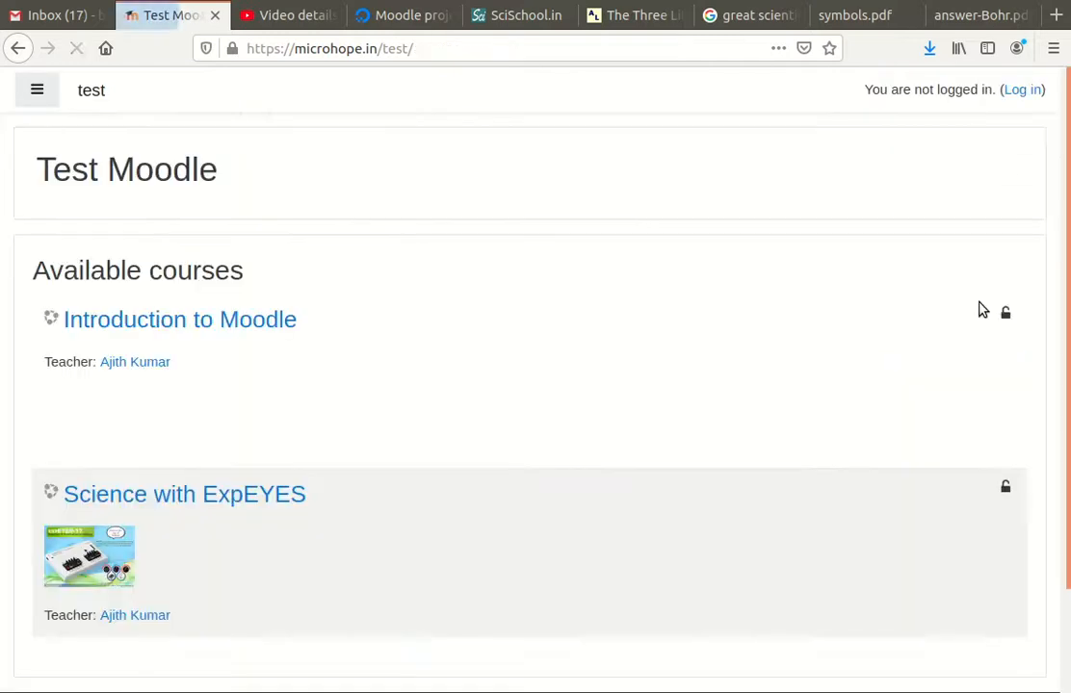
click(1022, 92)
click(406, 239)
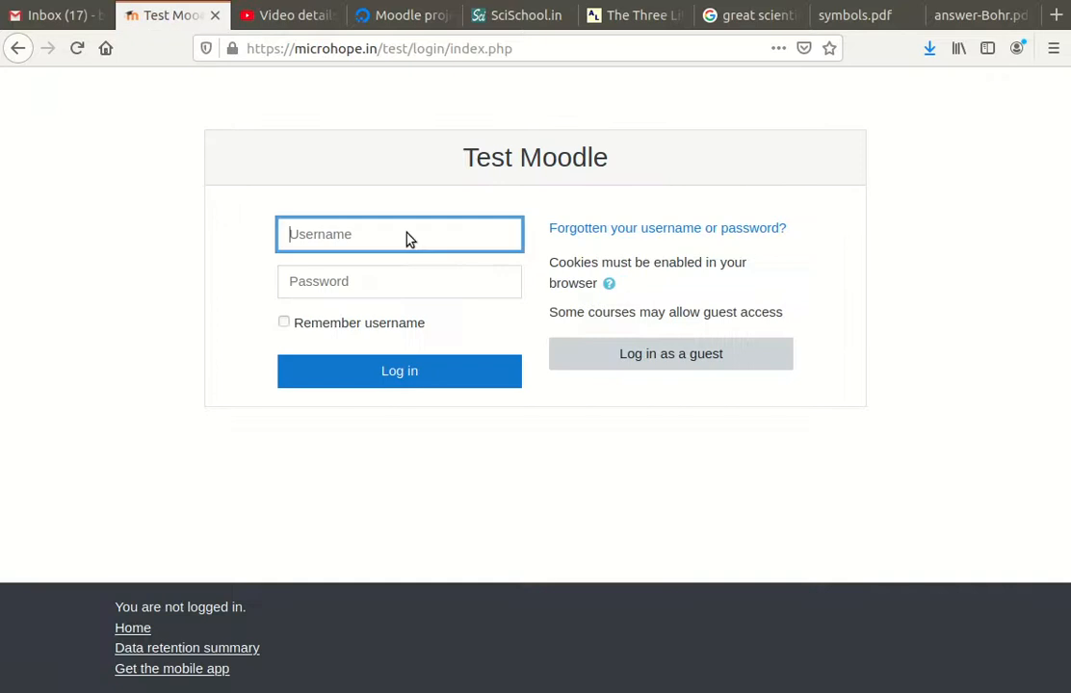
click(451, 384)
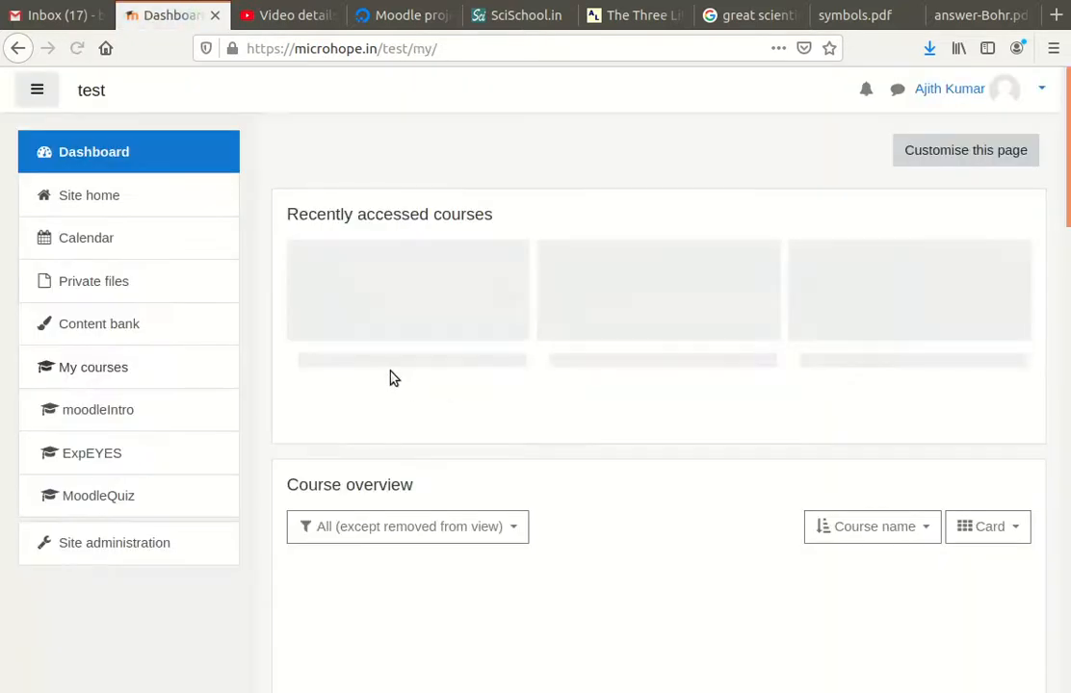
Open the Monthly test assignment in the Introduction to Moodle course
click(390, 296)
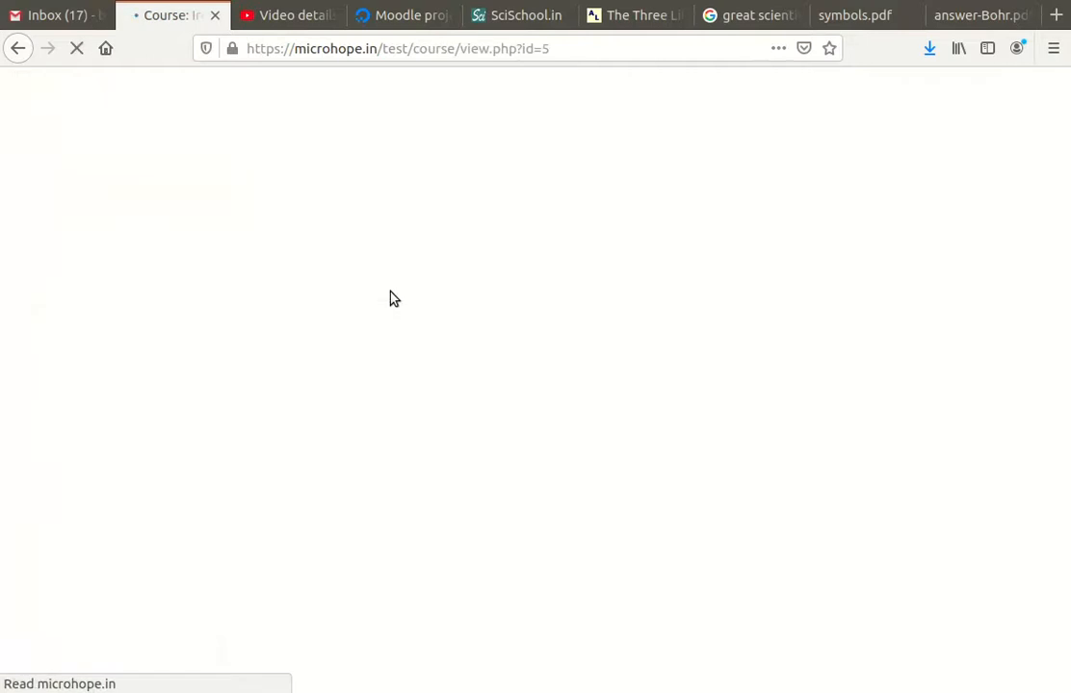
scroll(455, 358, down, 10)
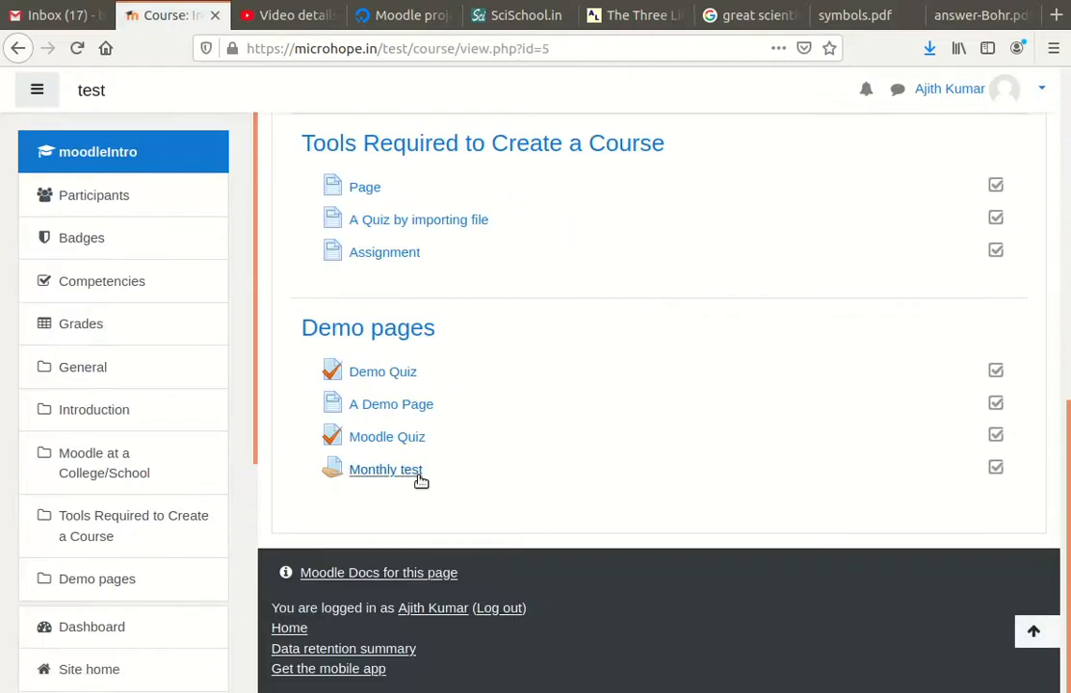
click(414, 472)
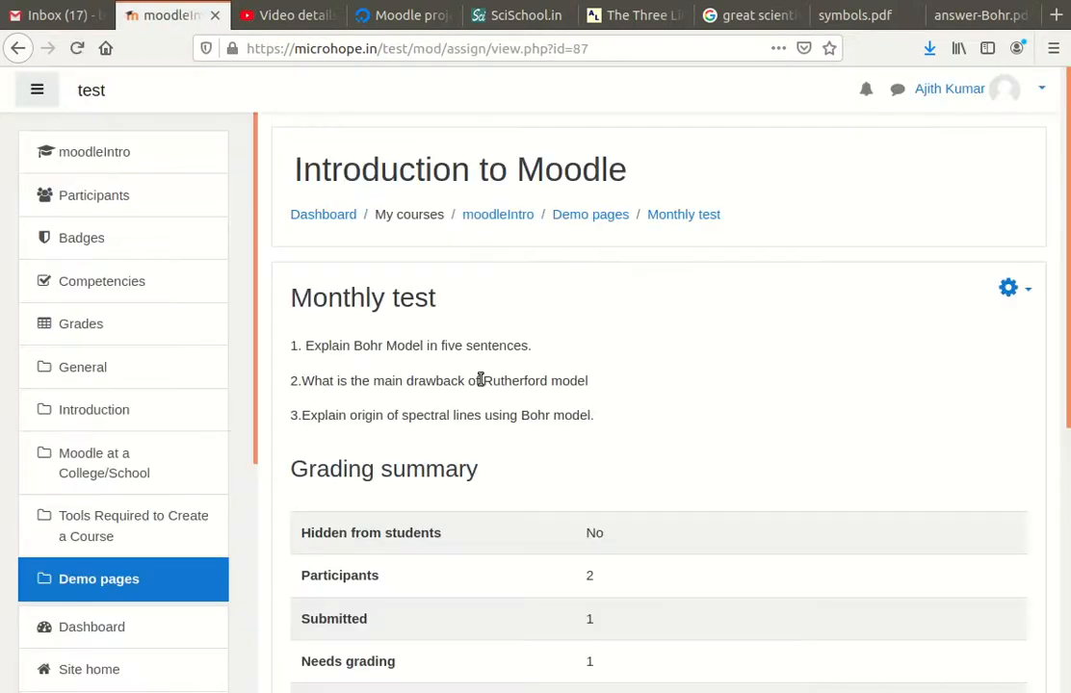
scroll(478, 378, down, 6)
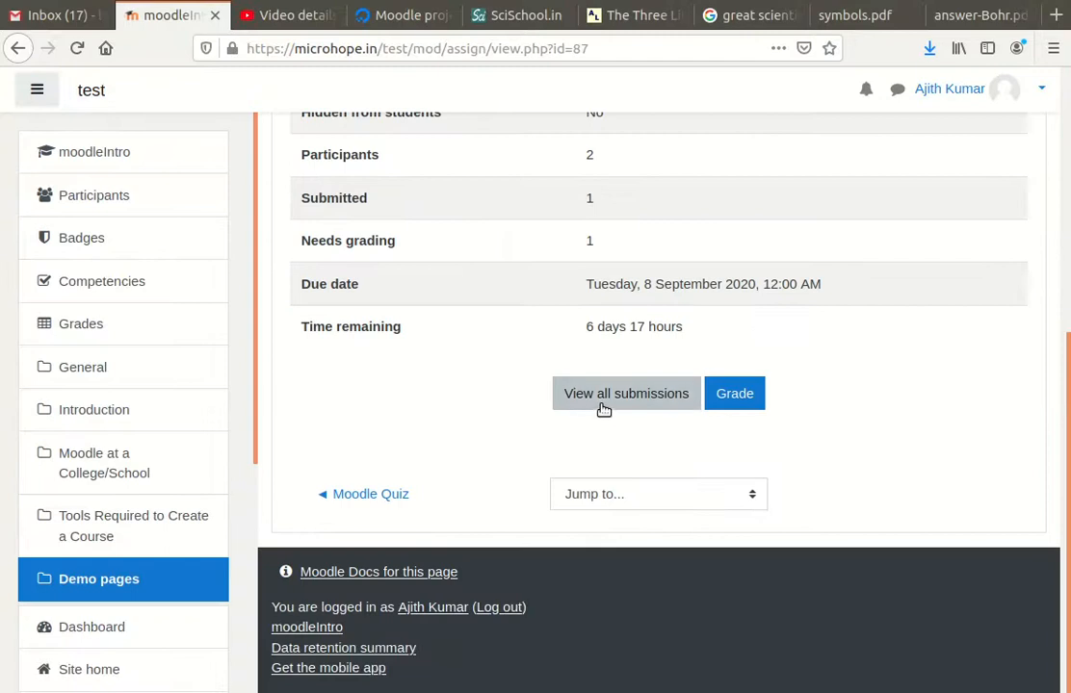
Open the student's submission from View all submissions and expand the full online-text answer
click(598, 401)
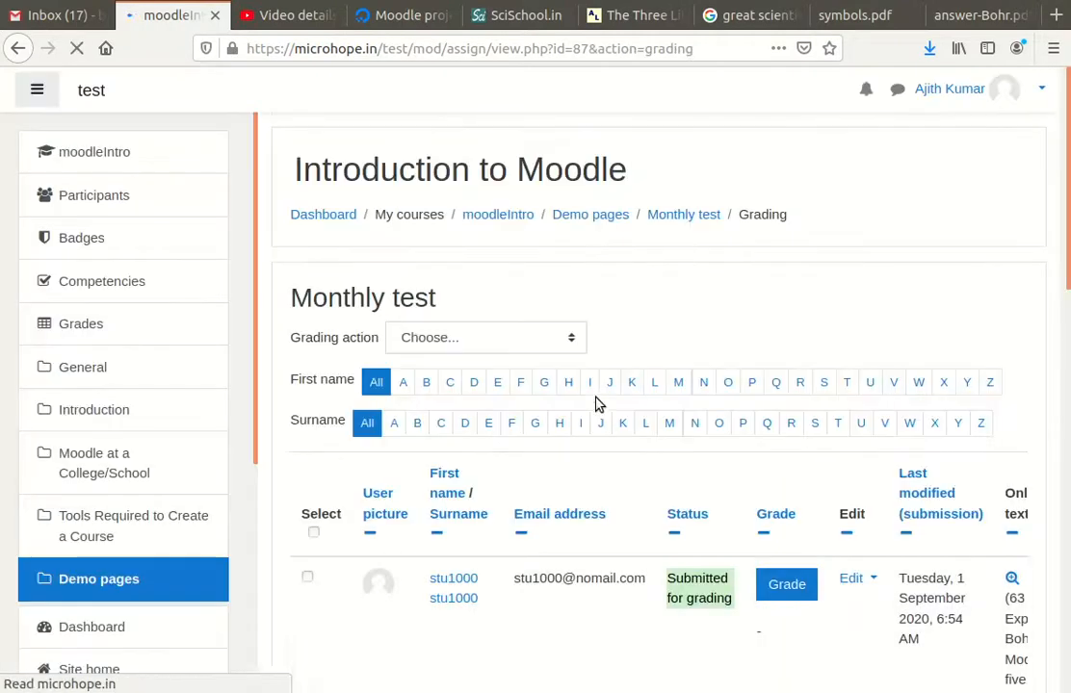
scroll(595, 477, down, 3)
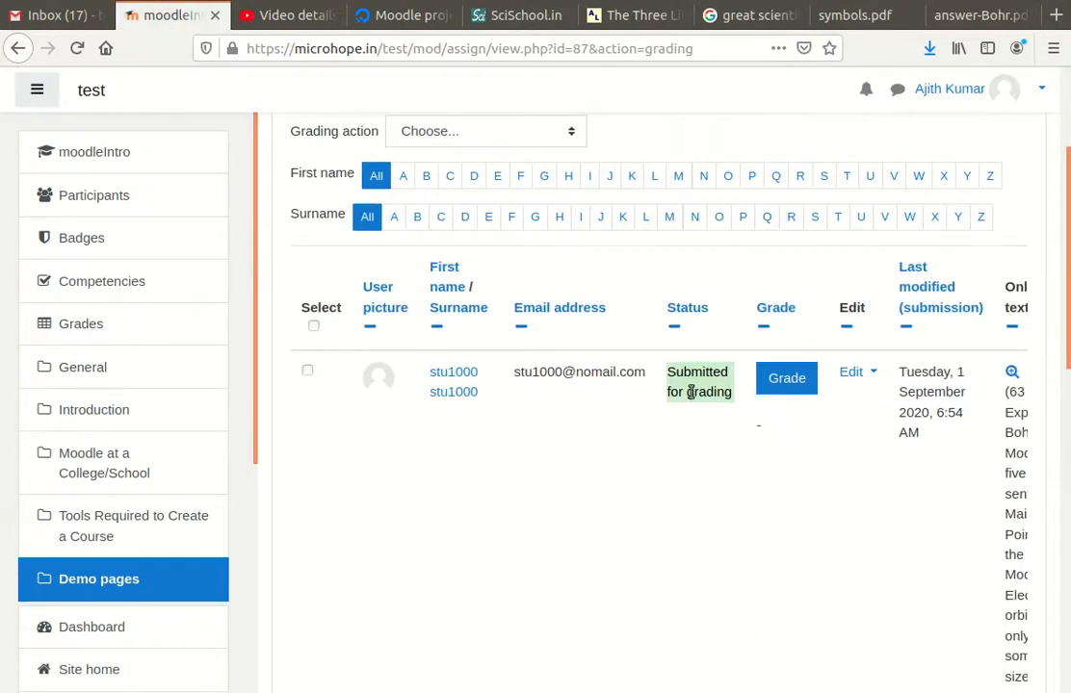
click(789, 384)
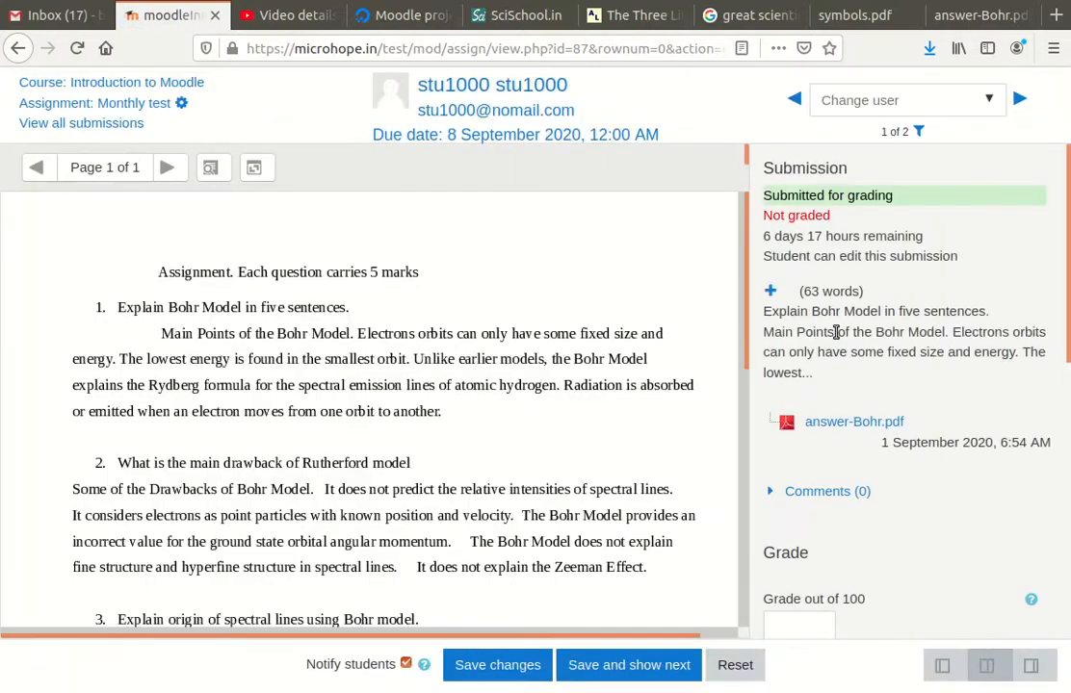
scroll(376, 401, down, 5)
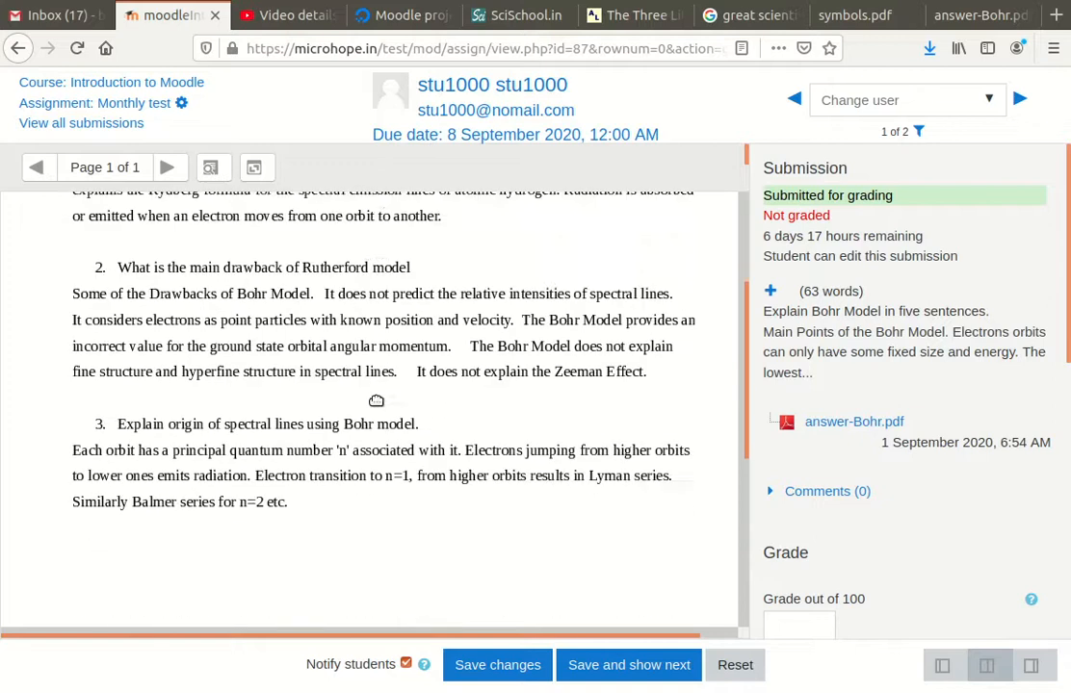
scroll(377, 402, down, 2)
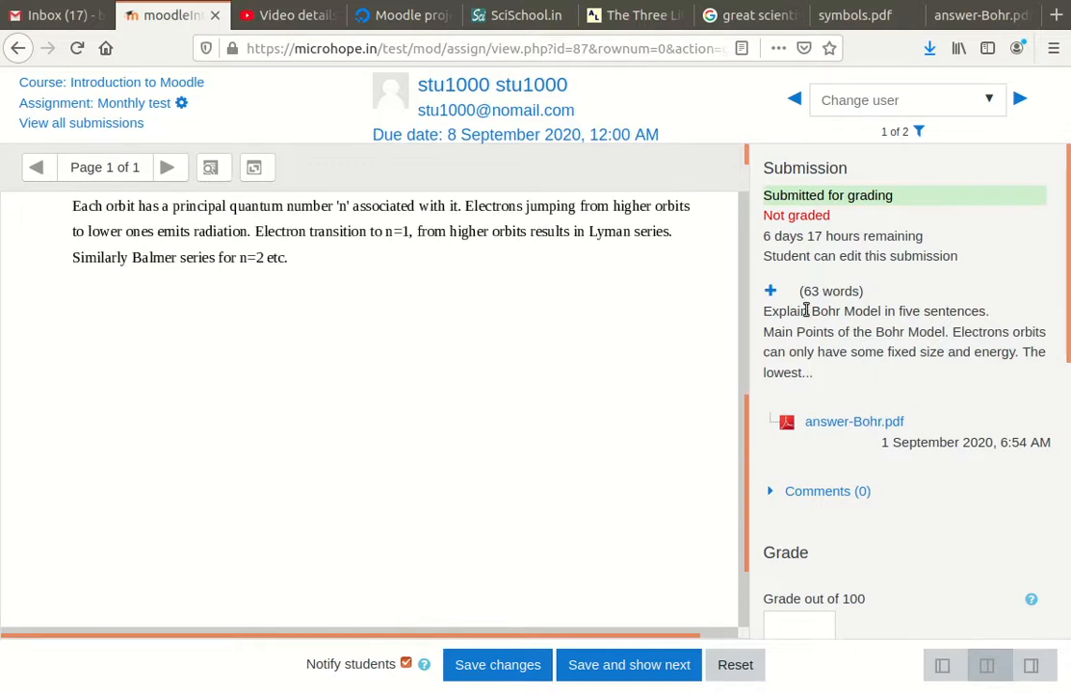
click(770, 291)
scroll(810, 364, down, 2)
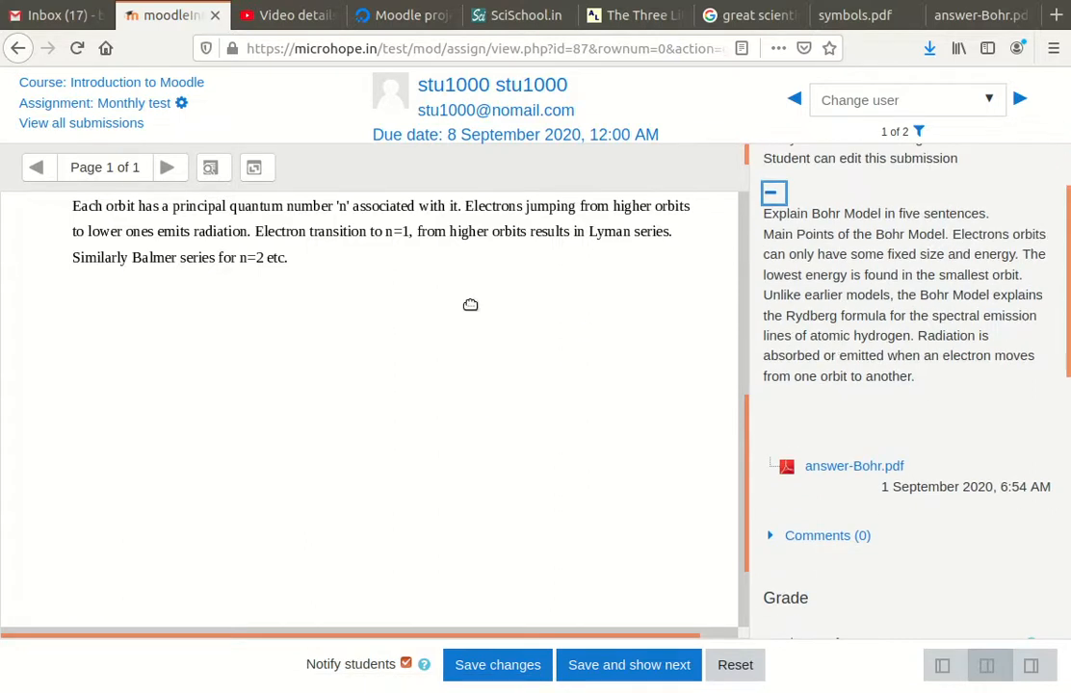
click(873, 288)
scroll(858, 481, down, 3)
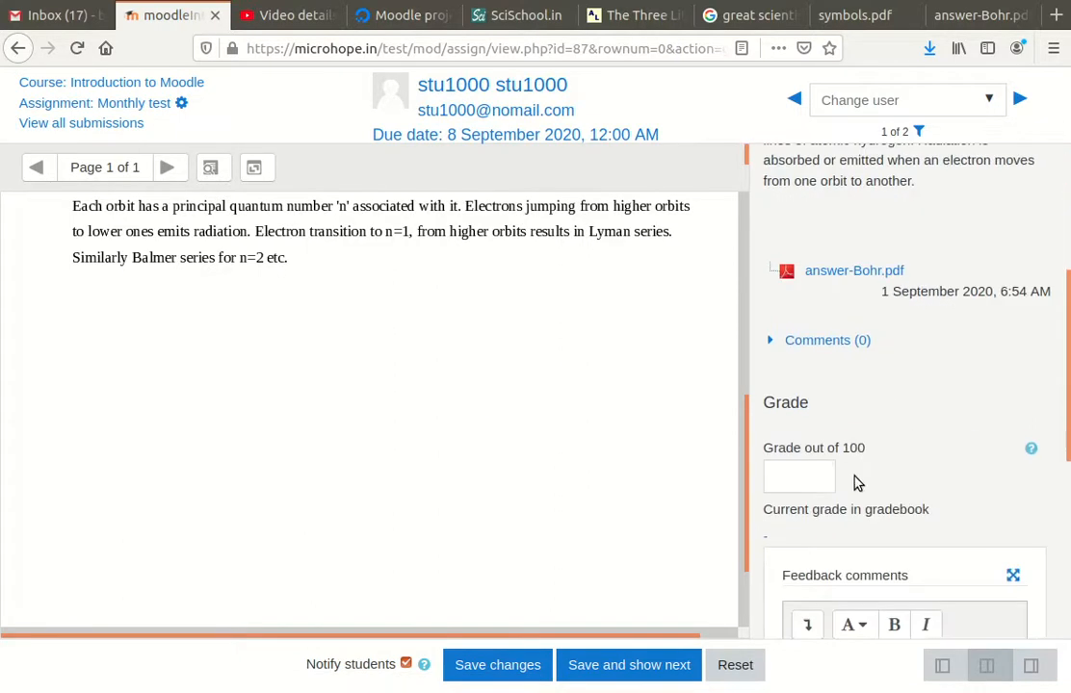
Enter 80 as the grade out of 100
click(804, 482)
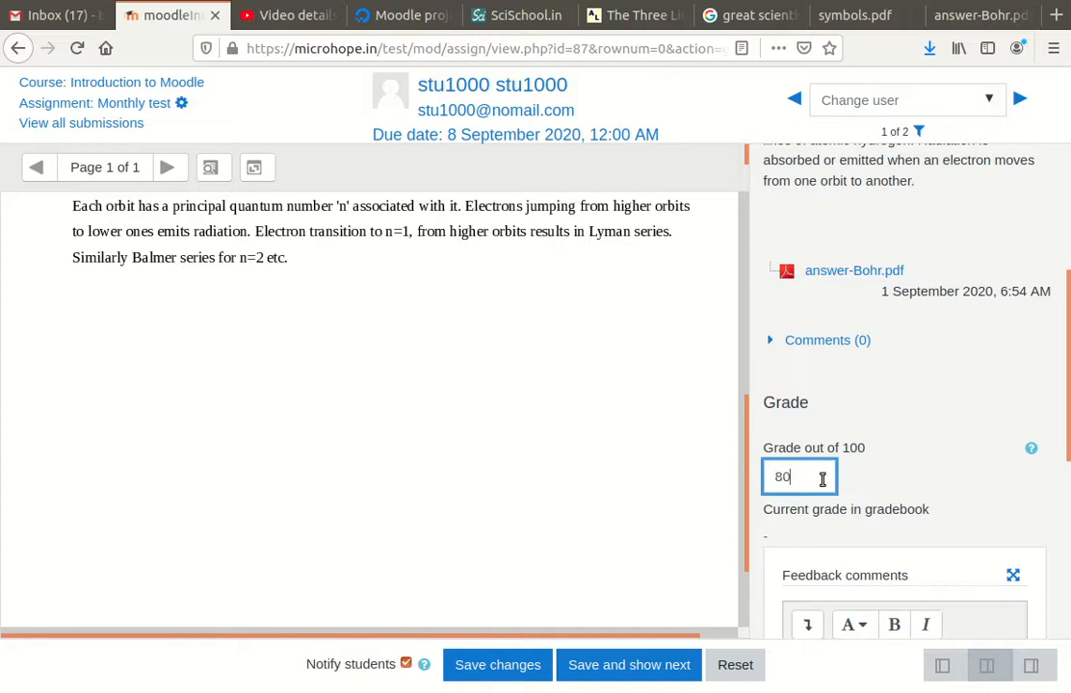
scroll(822, 479, down, 5)
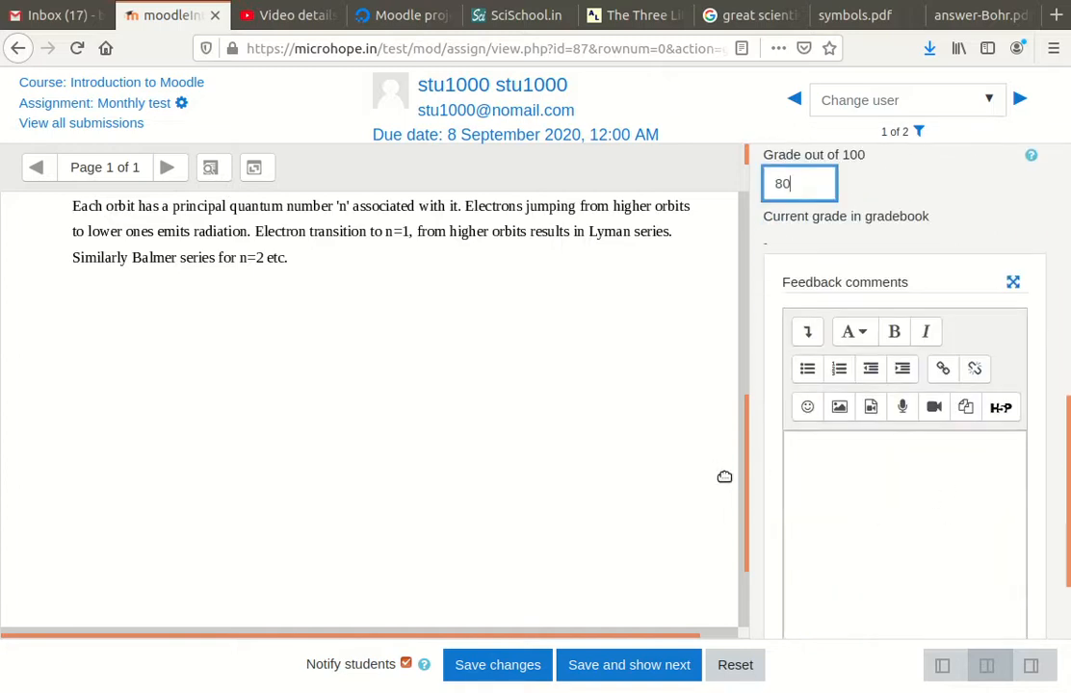
scroll(724, 477, down, 3)
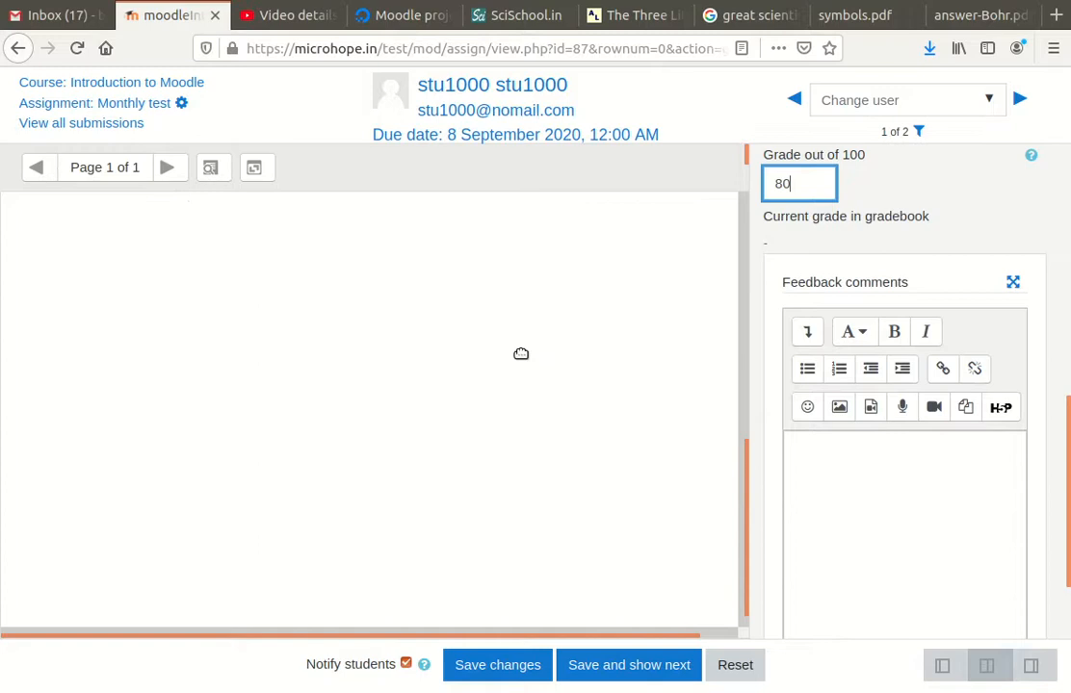
scroll(521, 353, up, 5)
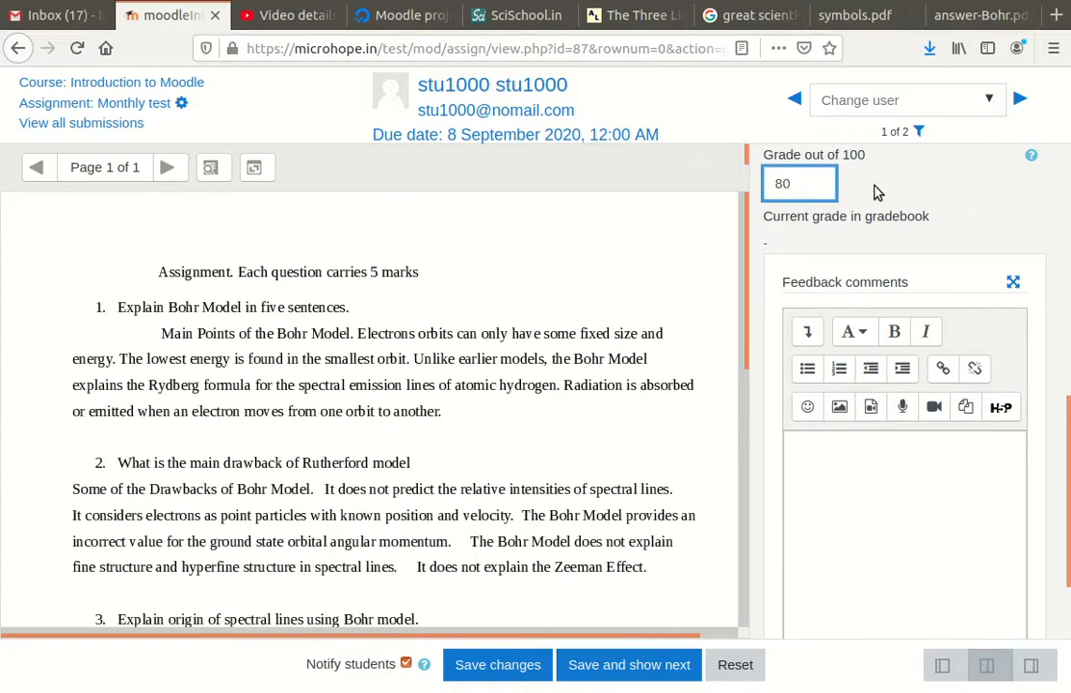
Try the layout buttons and settle on the full-width answer PDF view
click(1032, 667)
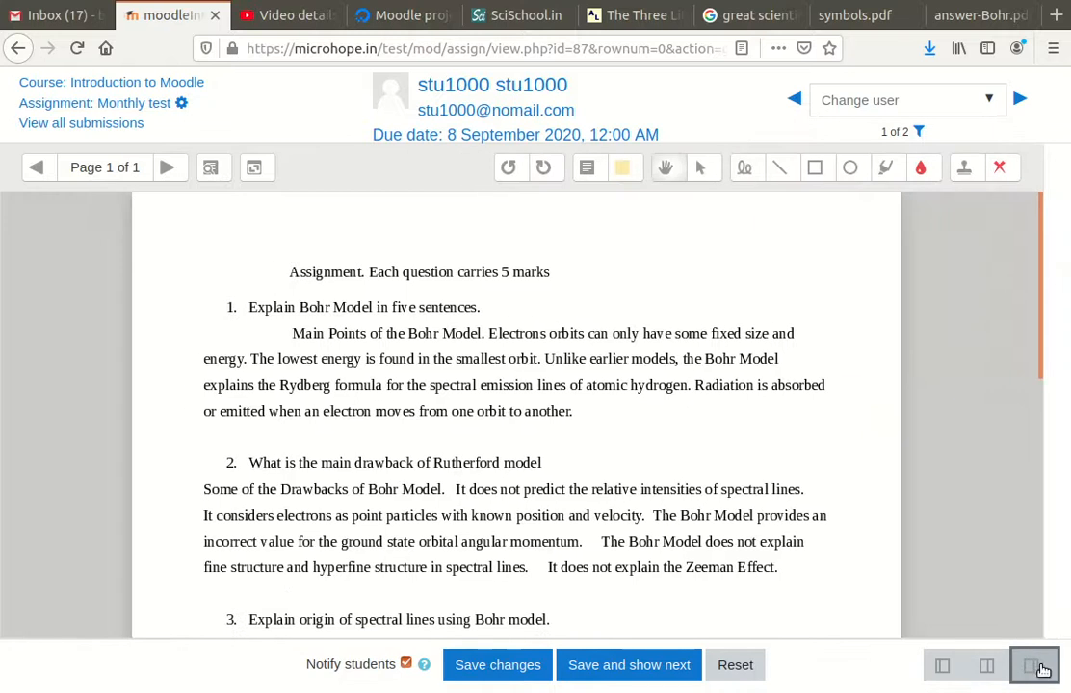
click(947, 672)
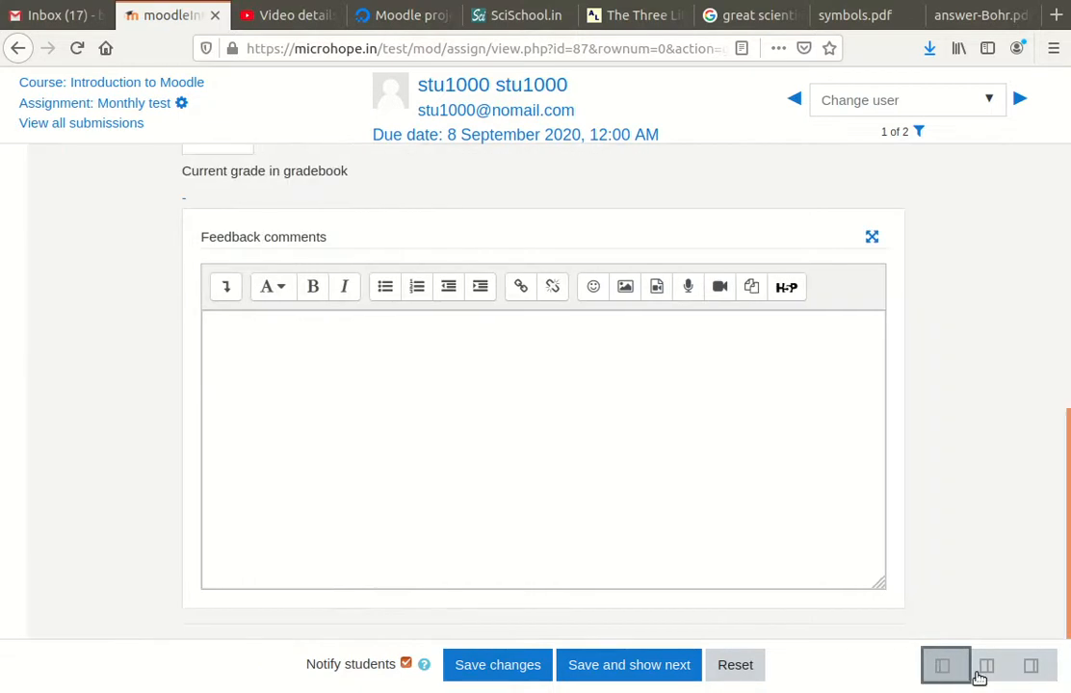
click(988, 674)
click(1033, 674)
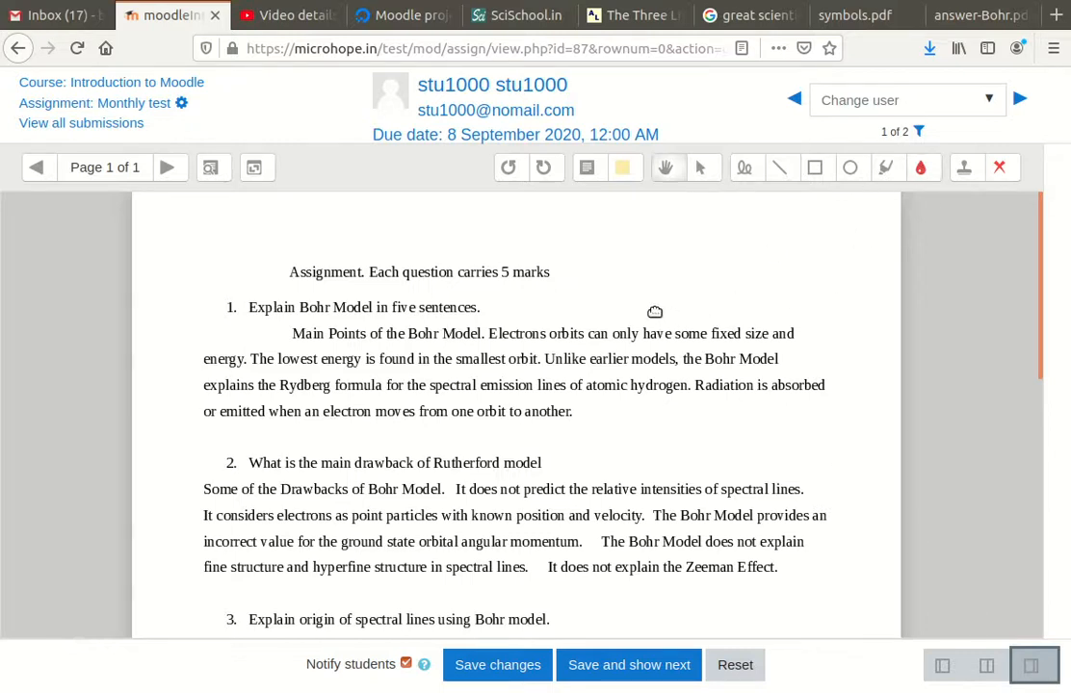
With the freehand pen, draw a red tick beside question 1's answer
click(749, 175)
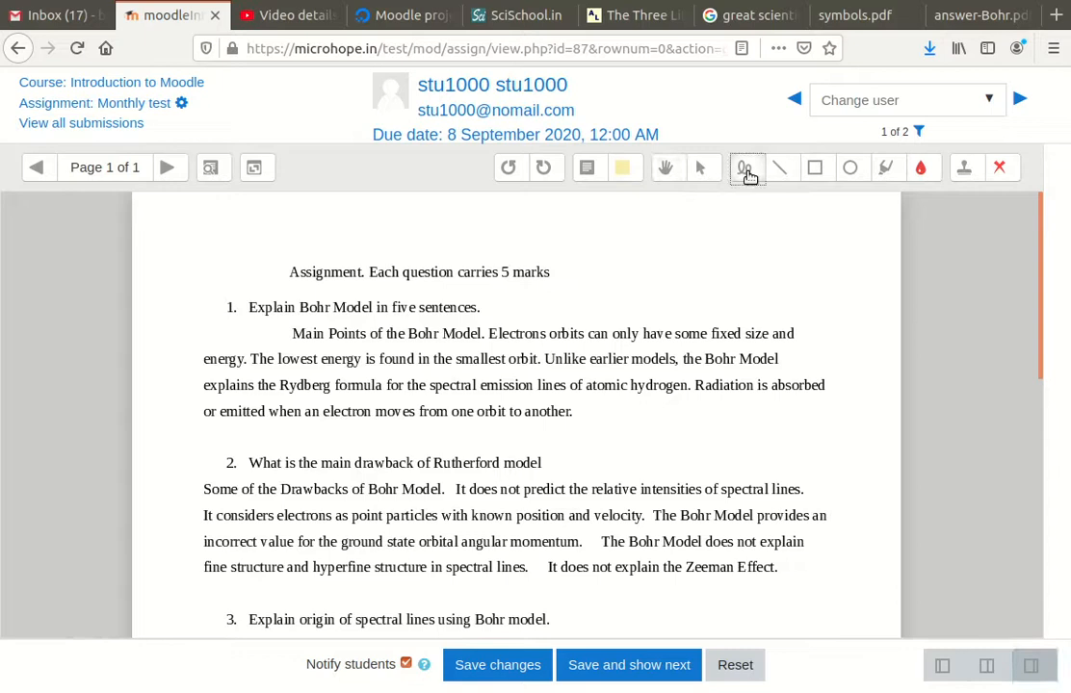
click(999, 168)
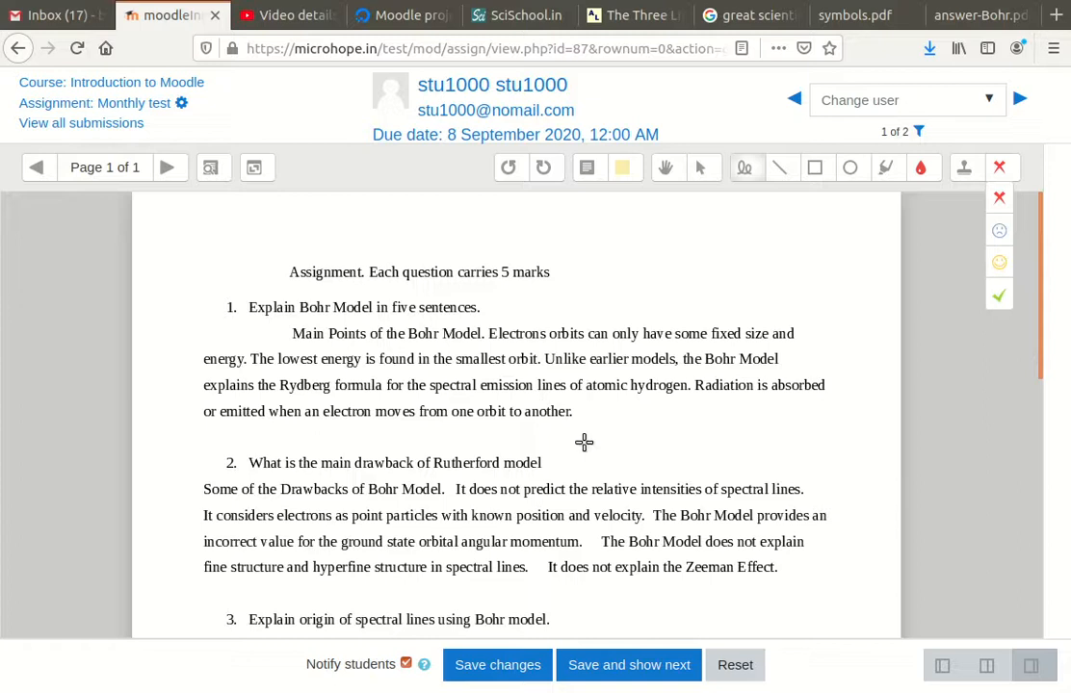
click(747, 171)
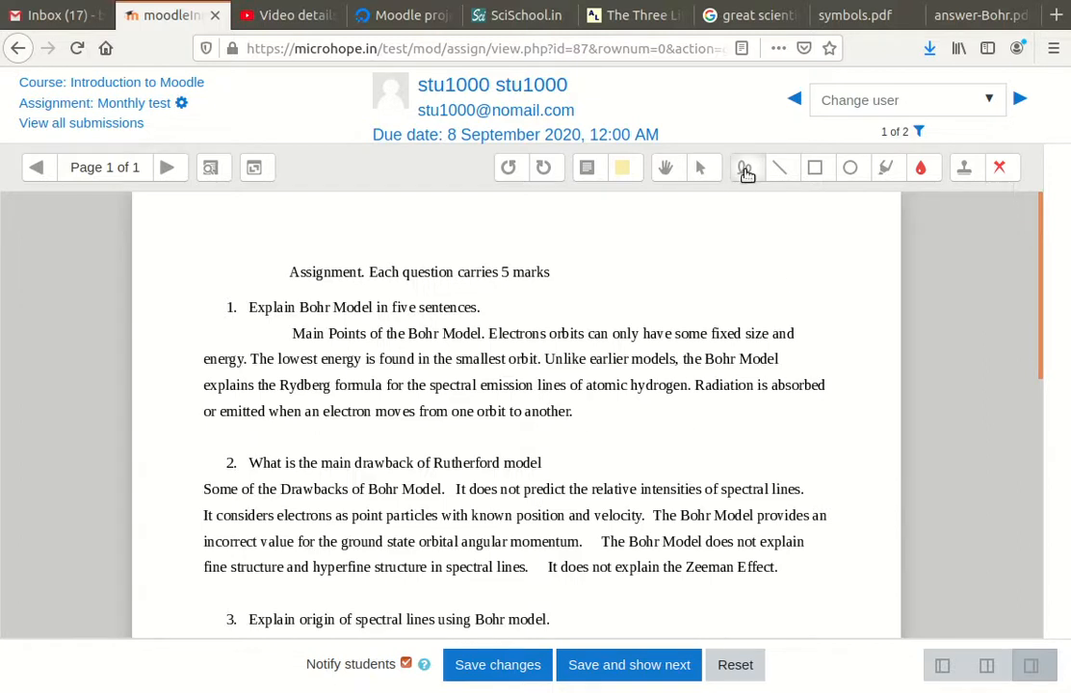
click(747, 171)
drag(161, 345, 226, 328)
scroll(396, 421, down, 2)
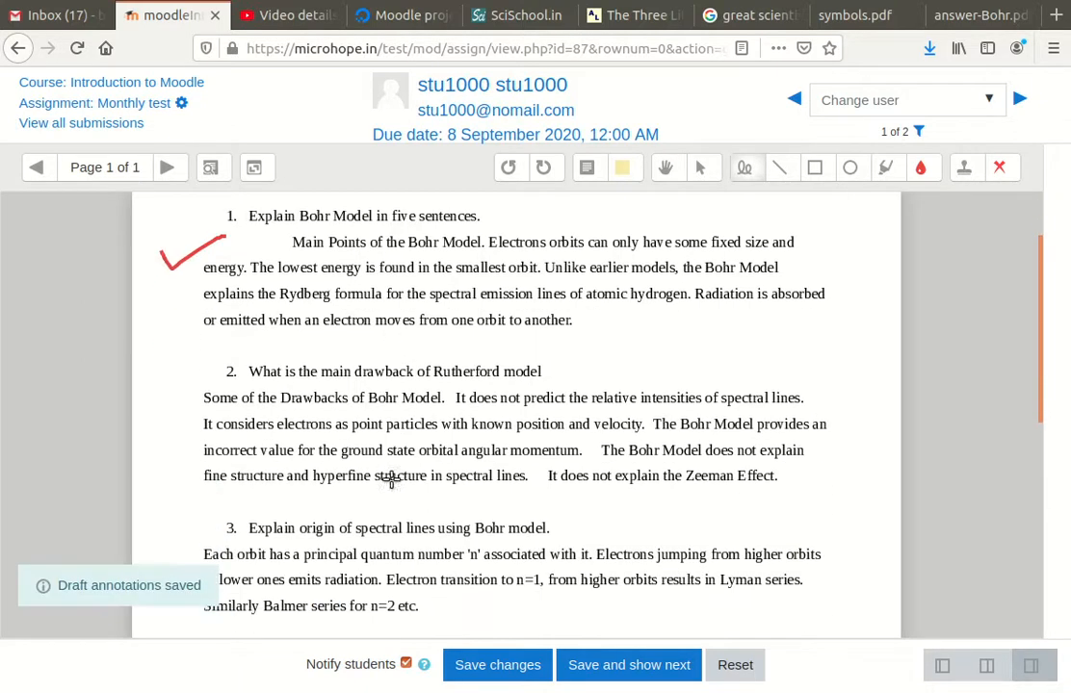
Draw a cross over answer 2, a tick beside question 3, and underline 'n' in answer 3
drag(527, 376, 456, 473)
drag(473, 340, 542, 423)
drag(568, 463, 581, 481)
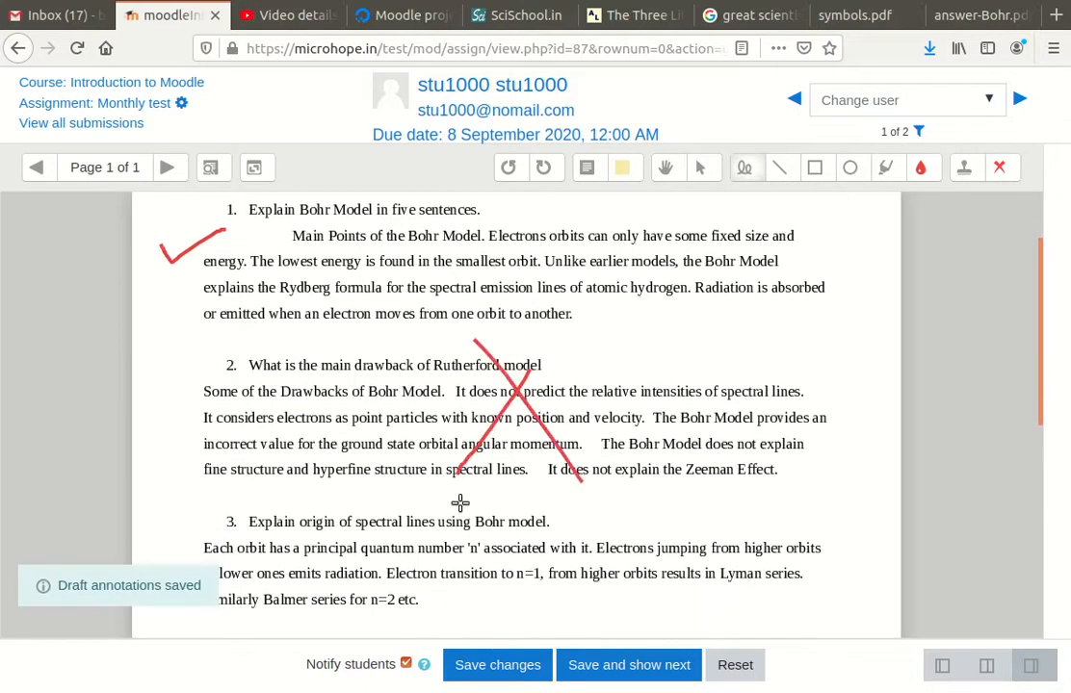
scroll(351, 483, down, 3)
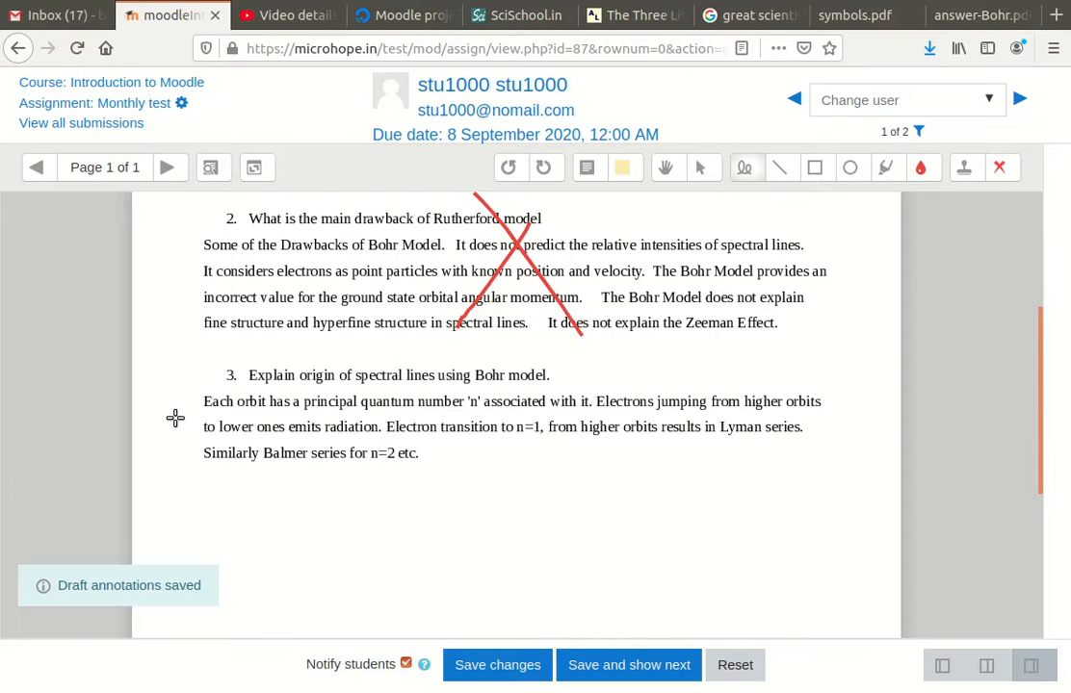
drag(161, 420, 205, 382)
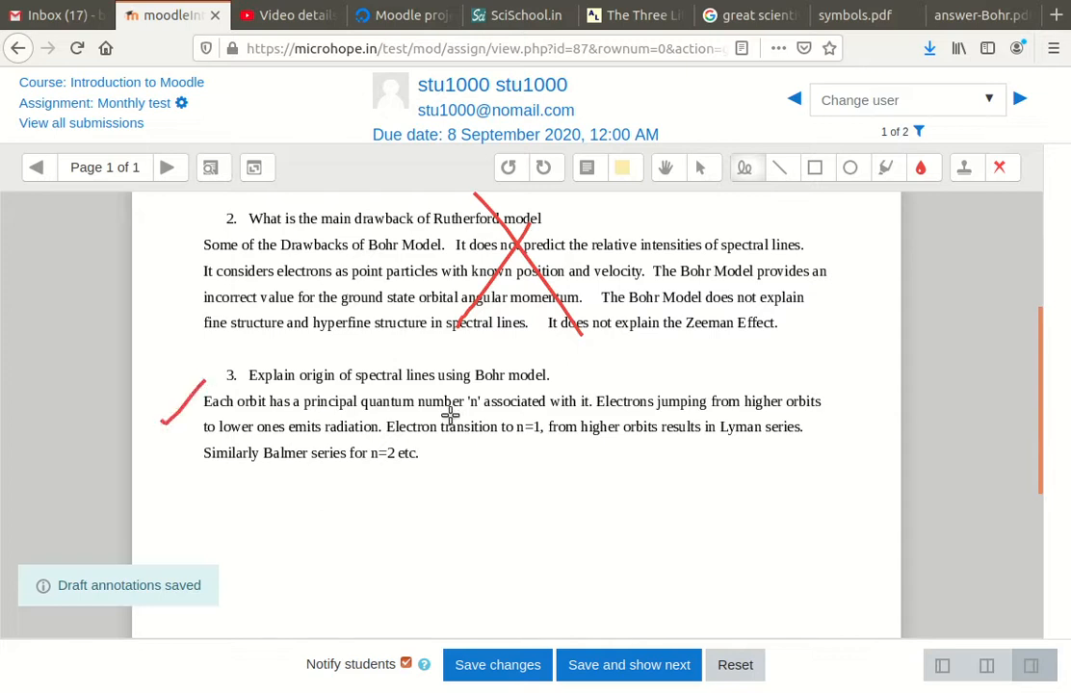
drag(453, 414, 597, 414)
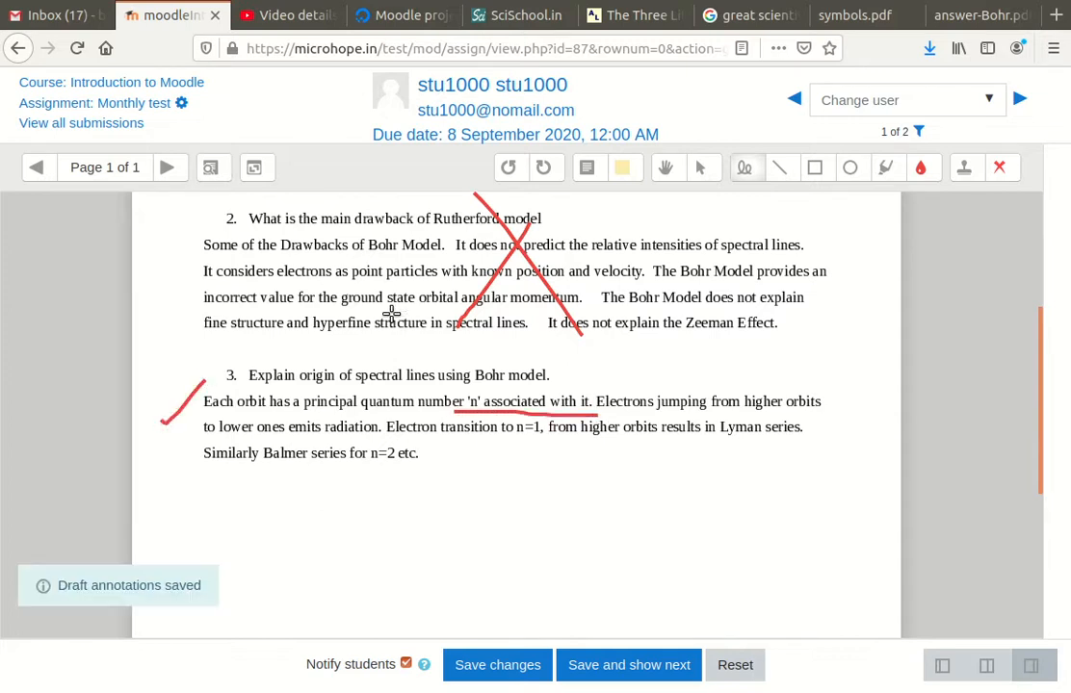
scroll(569, 377, up, 3)
scroll(607, 365, up, 2)
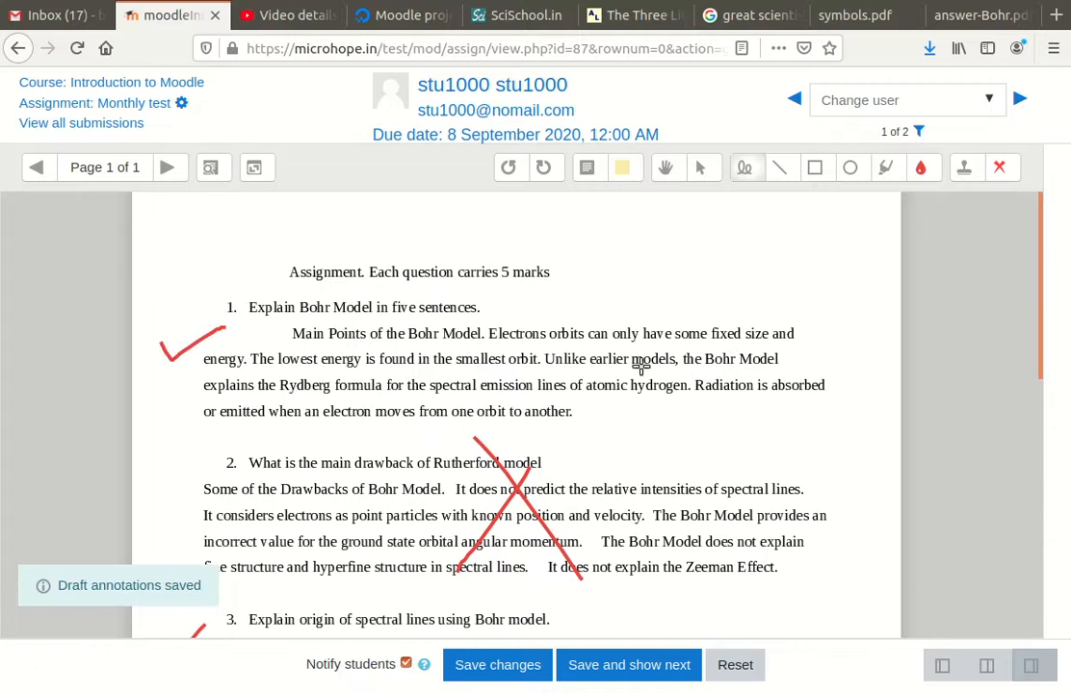
Place a red cross stamp beside answer 2
click(1001, 169)
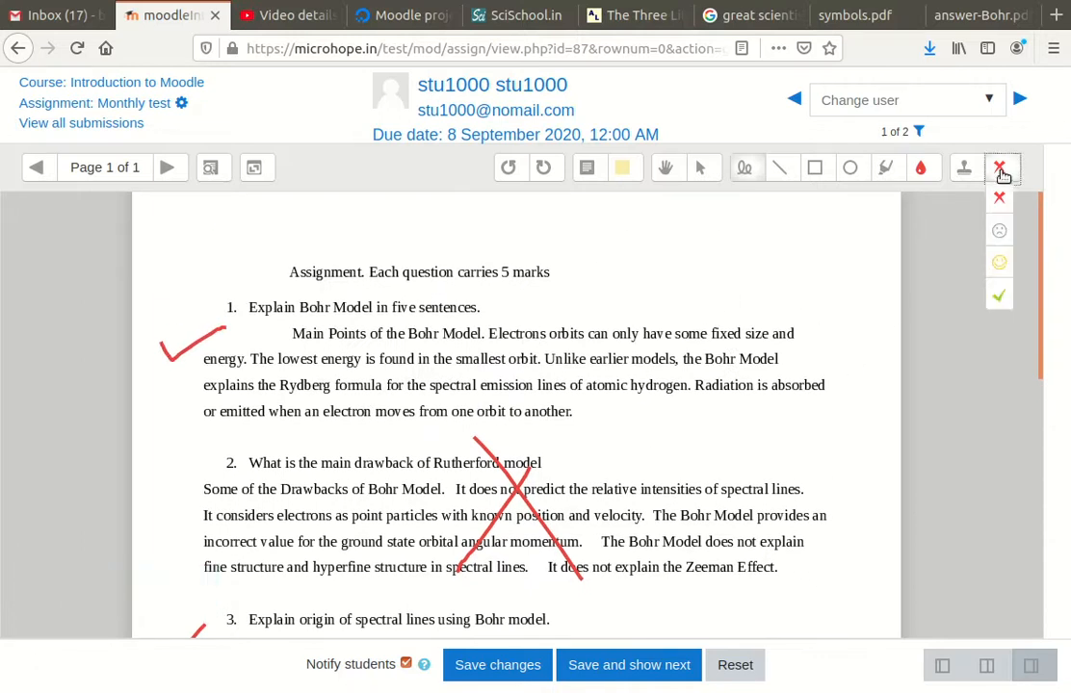
click(1001, 299)
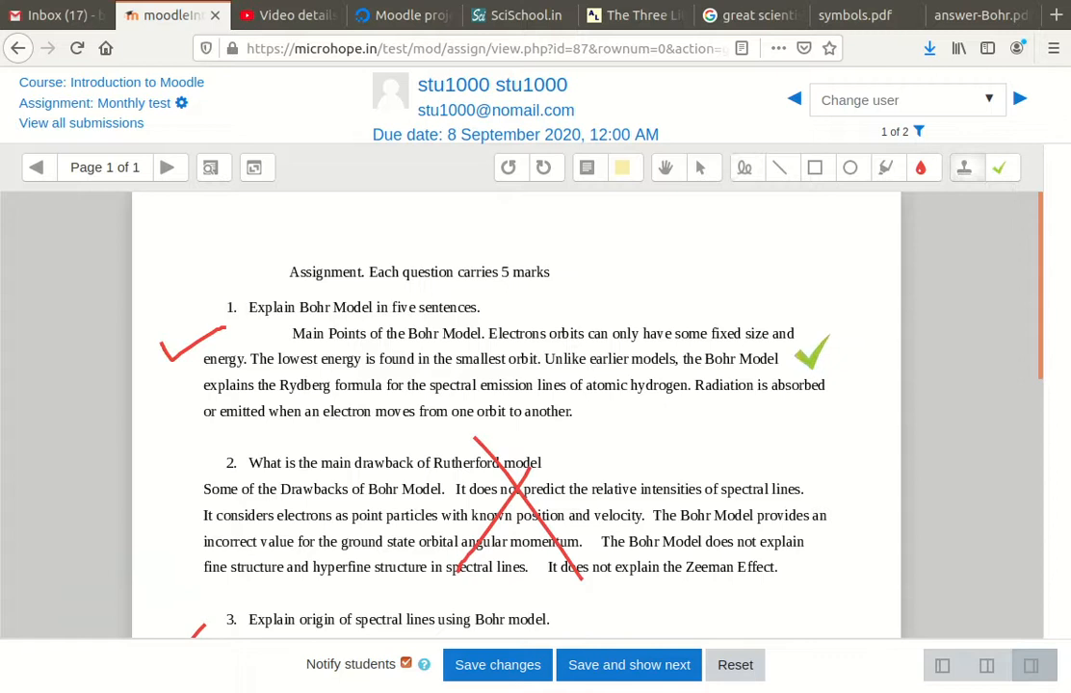
click(999, 170)
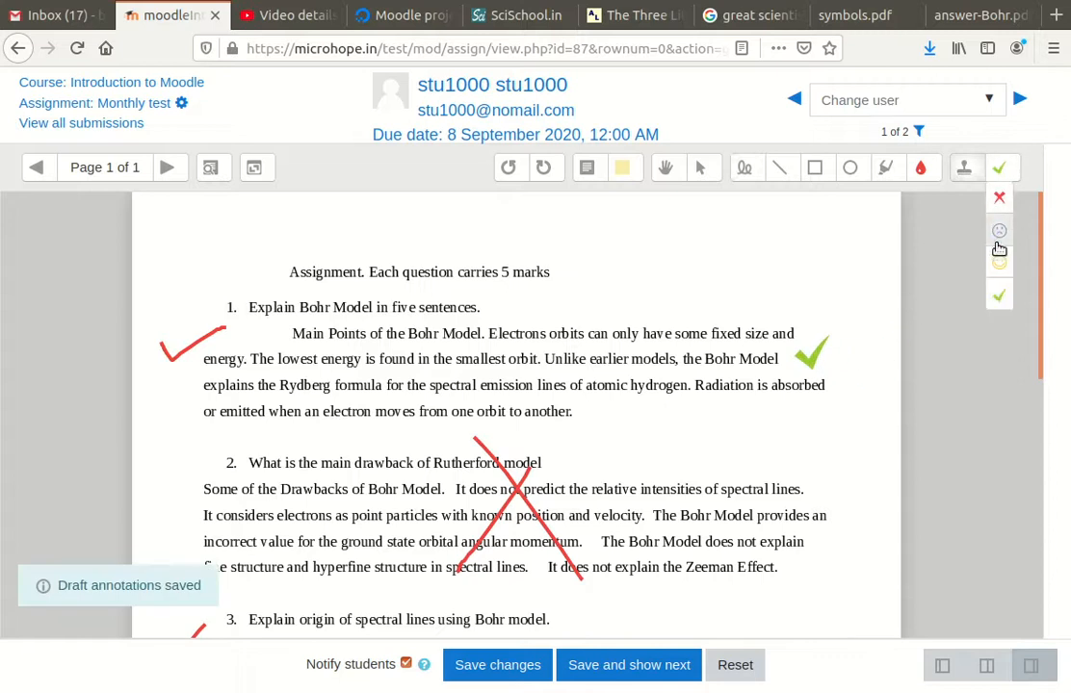
click(999, 197)
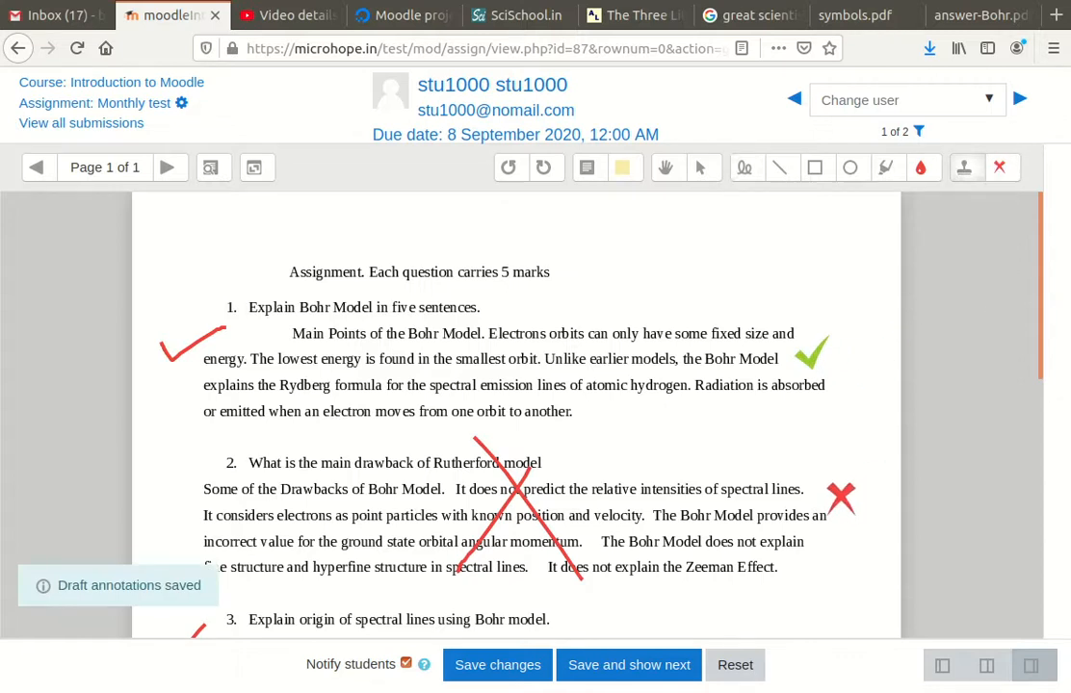
click(834, 495)
scroll(903, 327, down, 1)
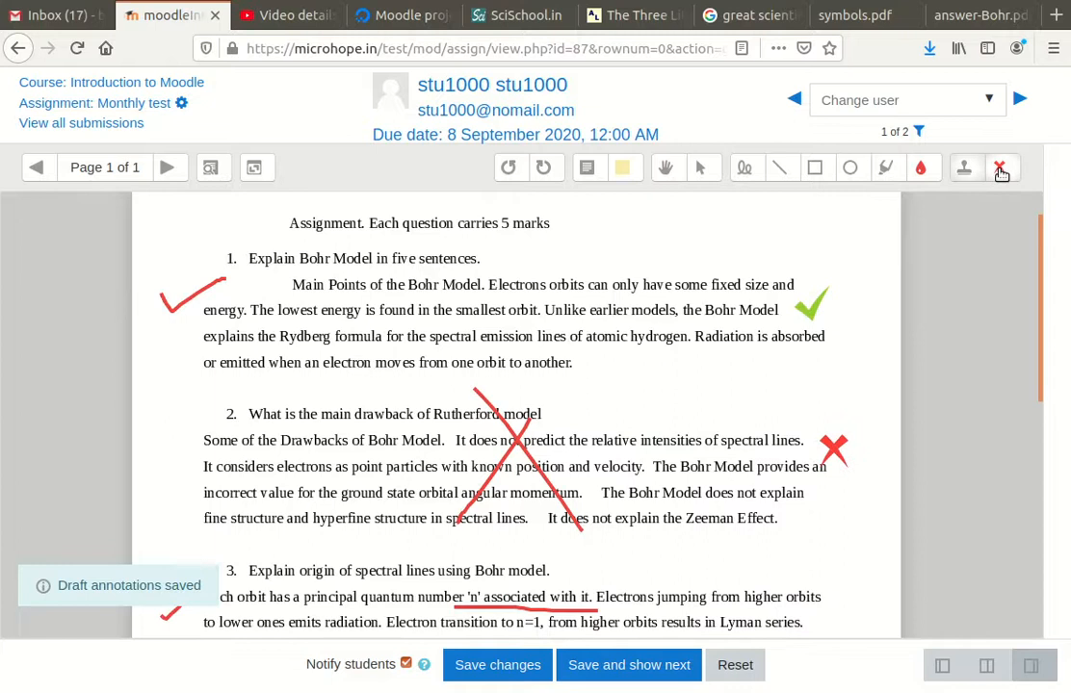
Stamp a smiley beside question 3's answer, then switch to the comment tool
click(998, 170)
click(999, 231)
scroll(642, 511, down, 2)
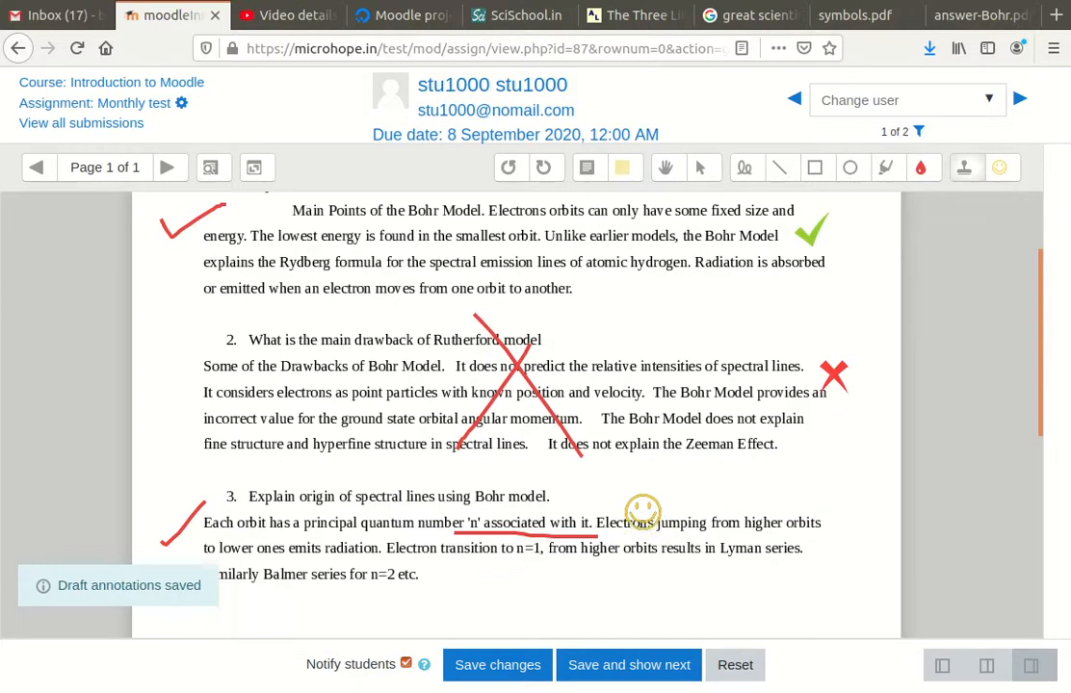
scroll(643, 511, down, 2)
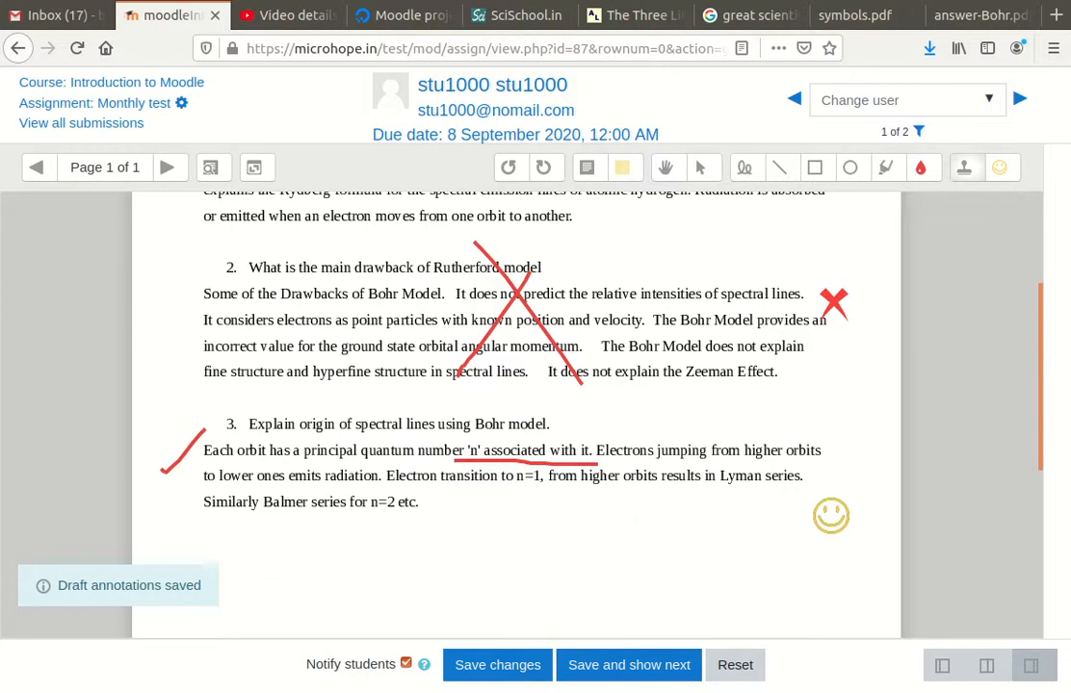
click(602, 503)
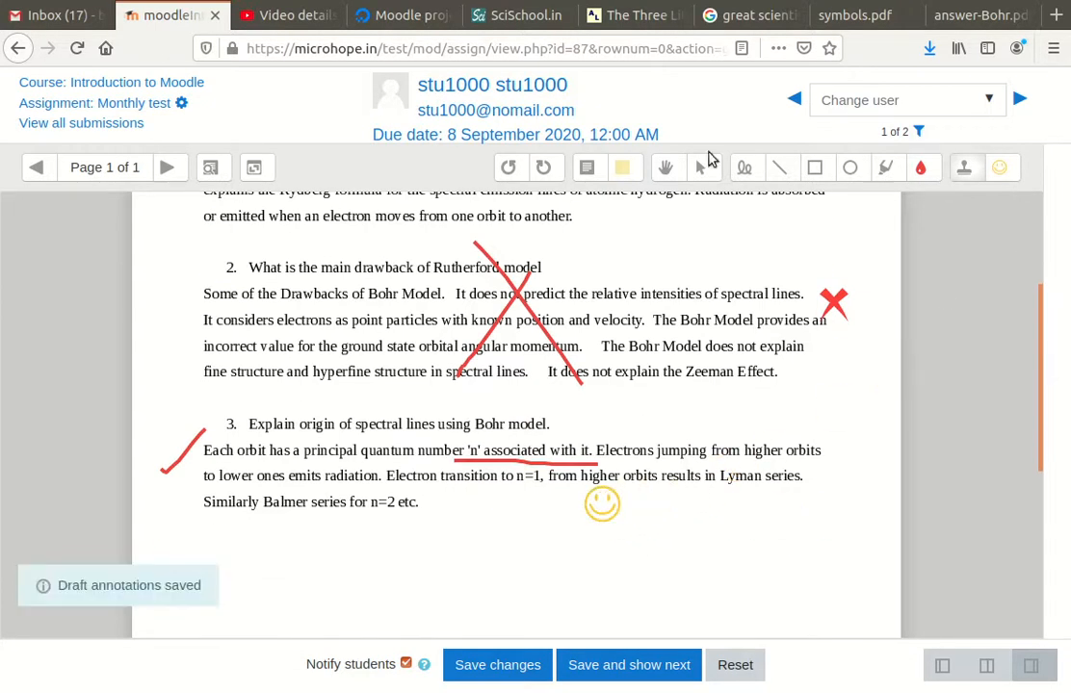
click(586, 168)
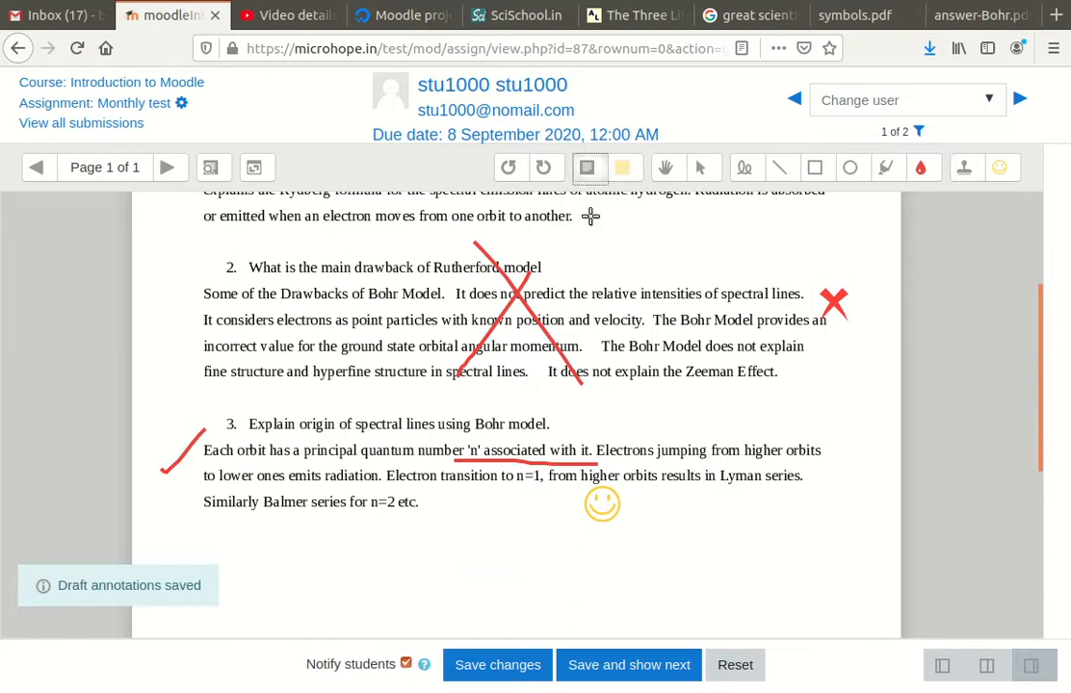
scroll(586, 390, up, 5)
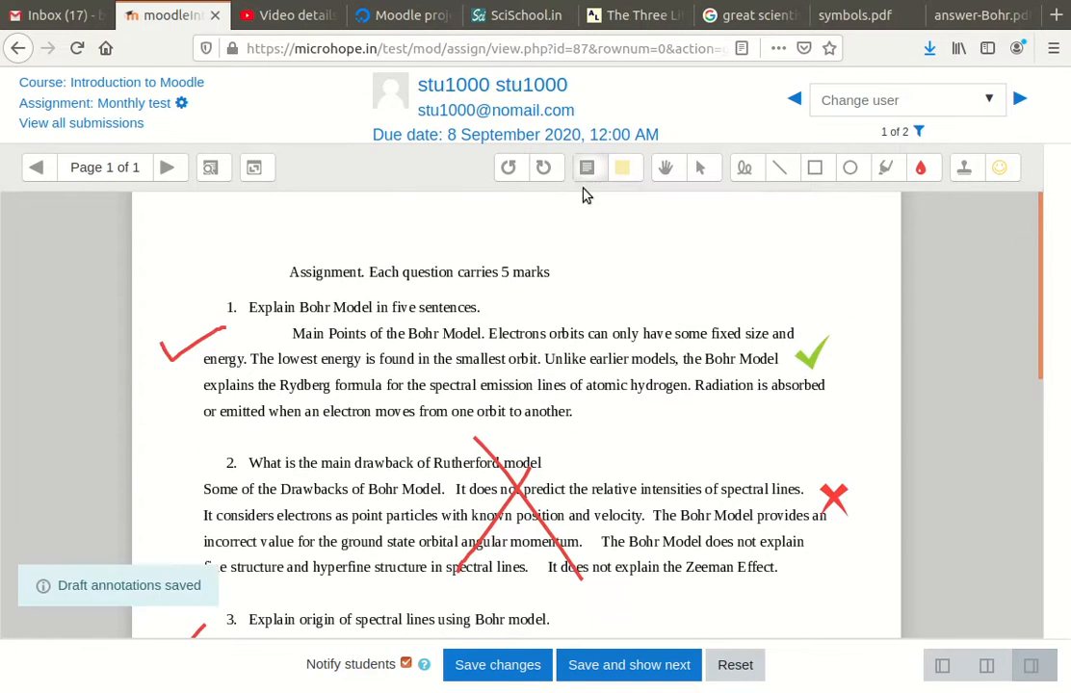
Add a yellow comment reading 'not complete' after question 1's answer
click(627, 175)
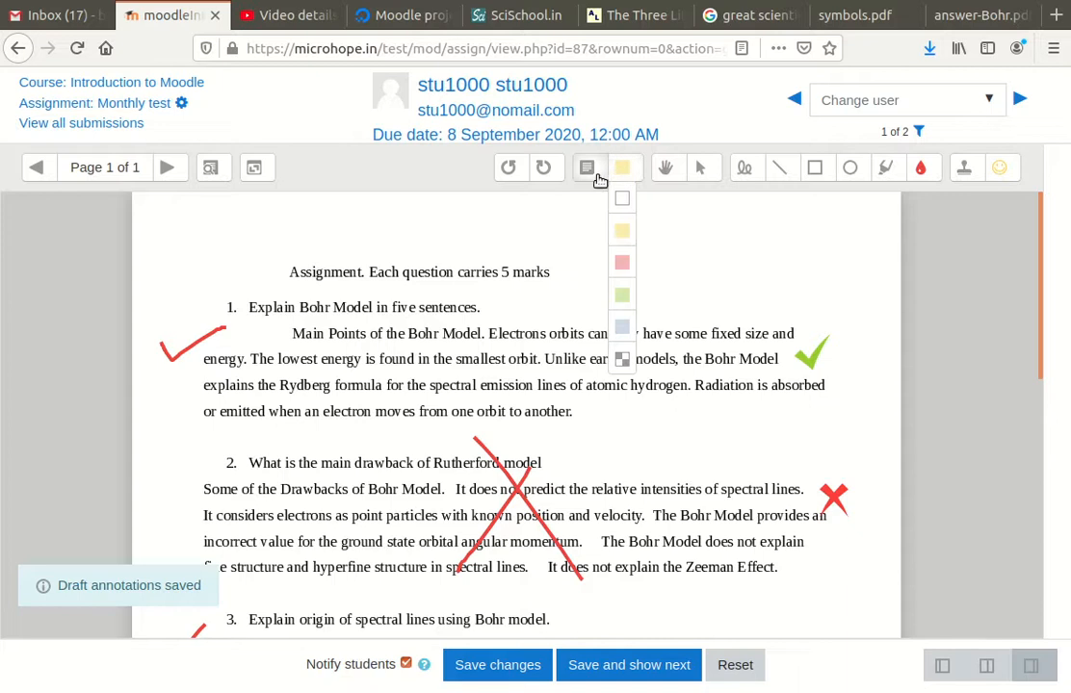
click(592, 179)
drag(590, 402, 659, 439)
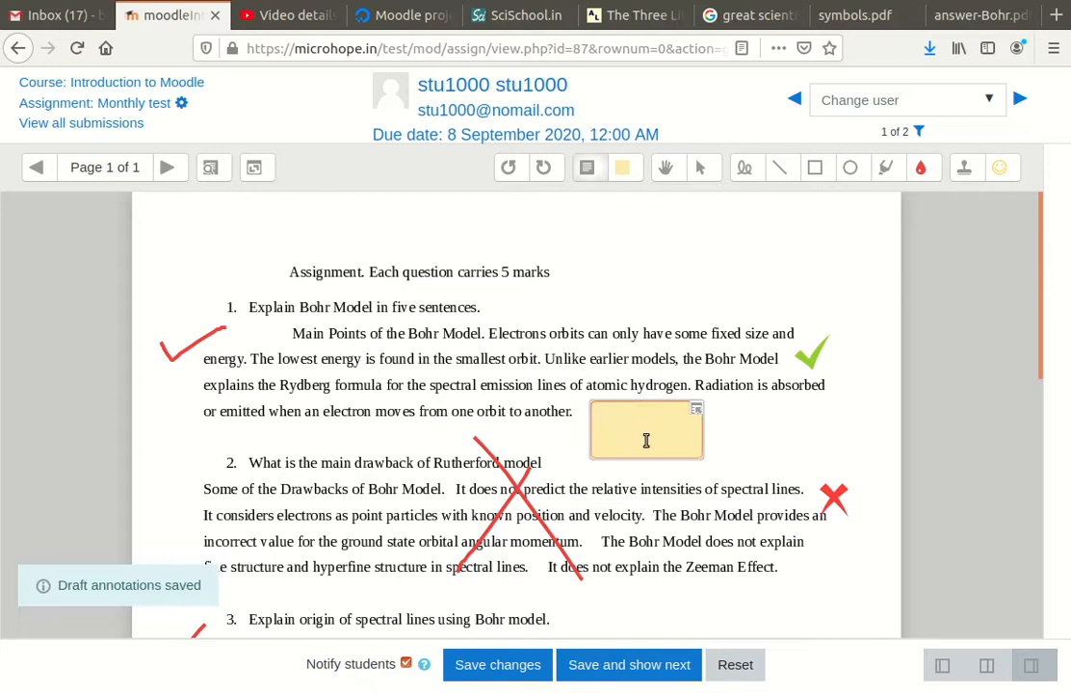
text(not)
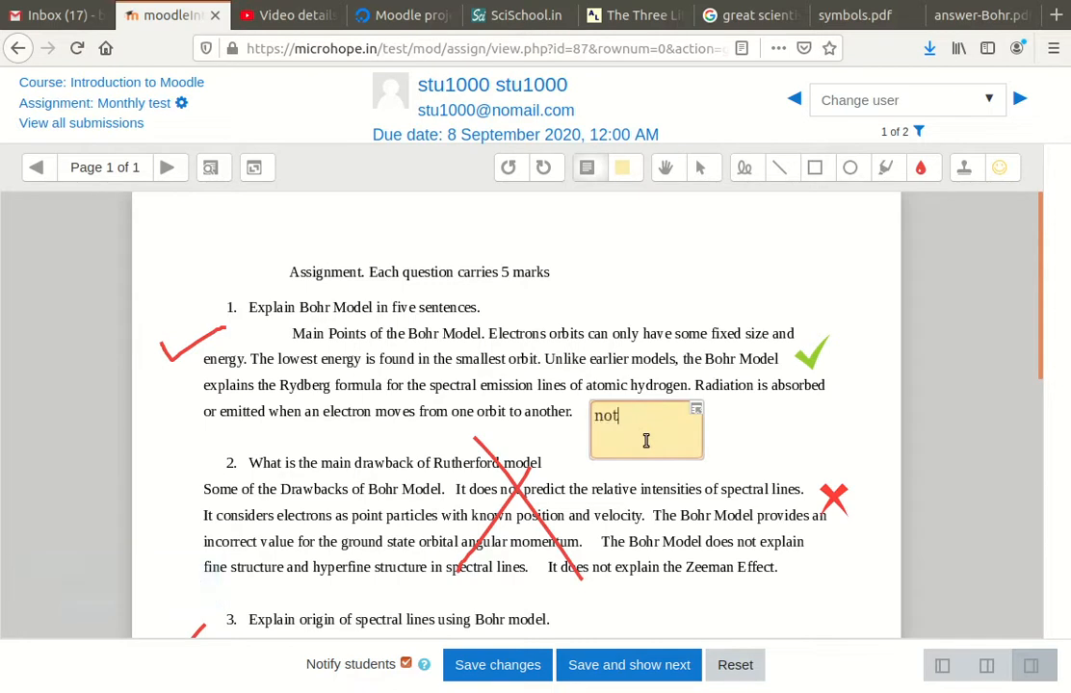
text( complete)
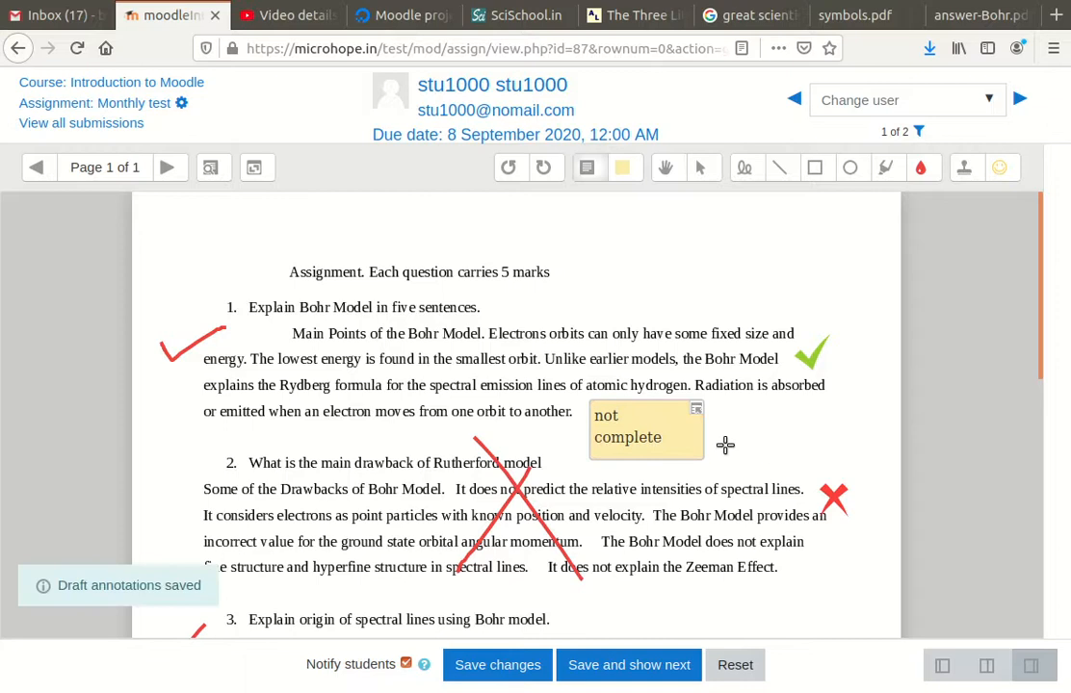
Save the grade and annotated feedback, confirming the Changes saved message
scroll(559, 359, down, 3)
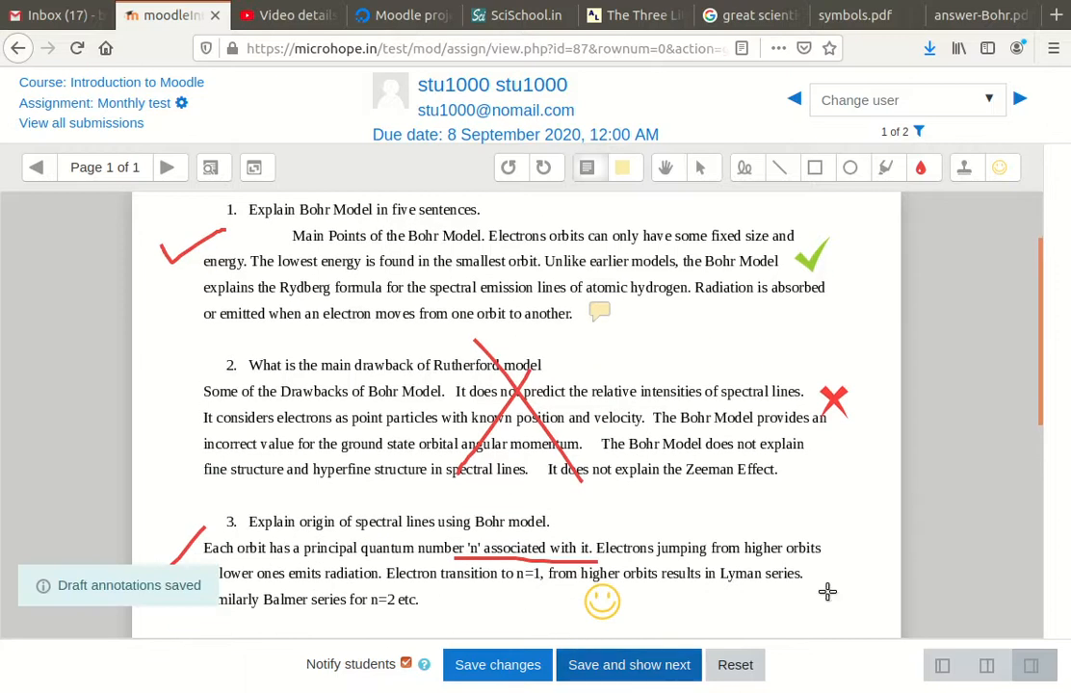
click(511, 666)
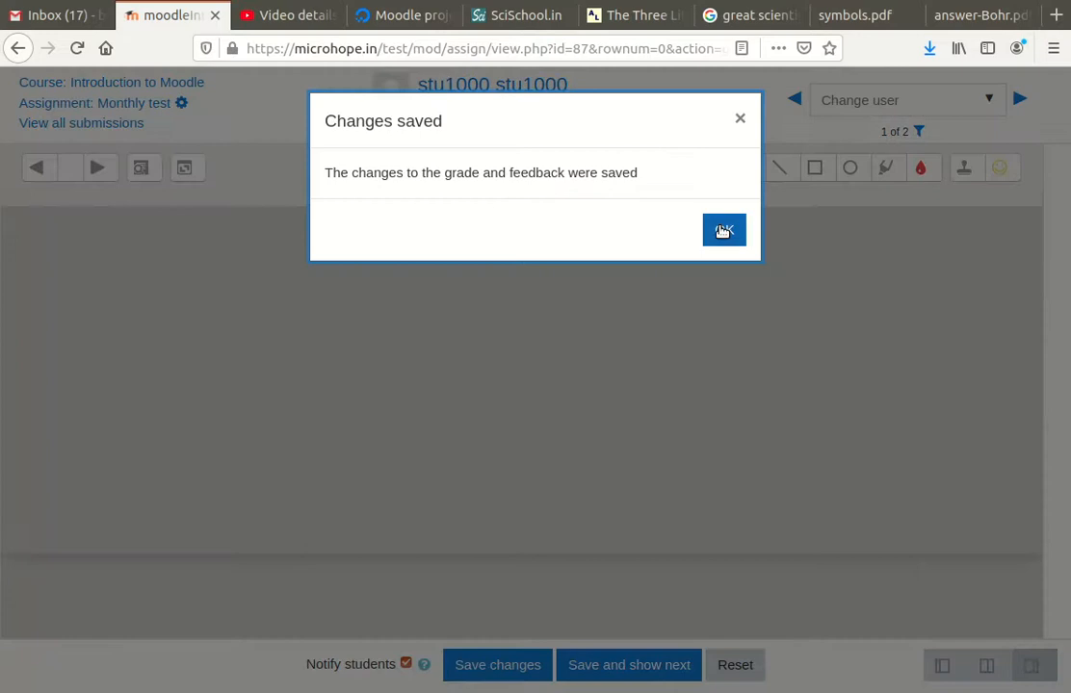
click(724, 229)
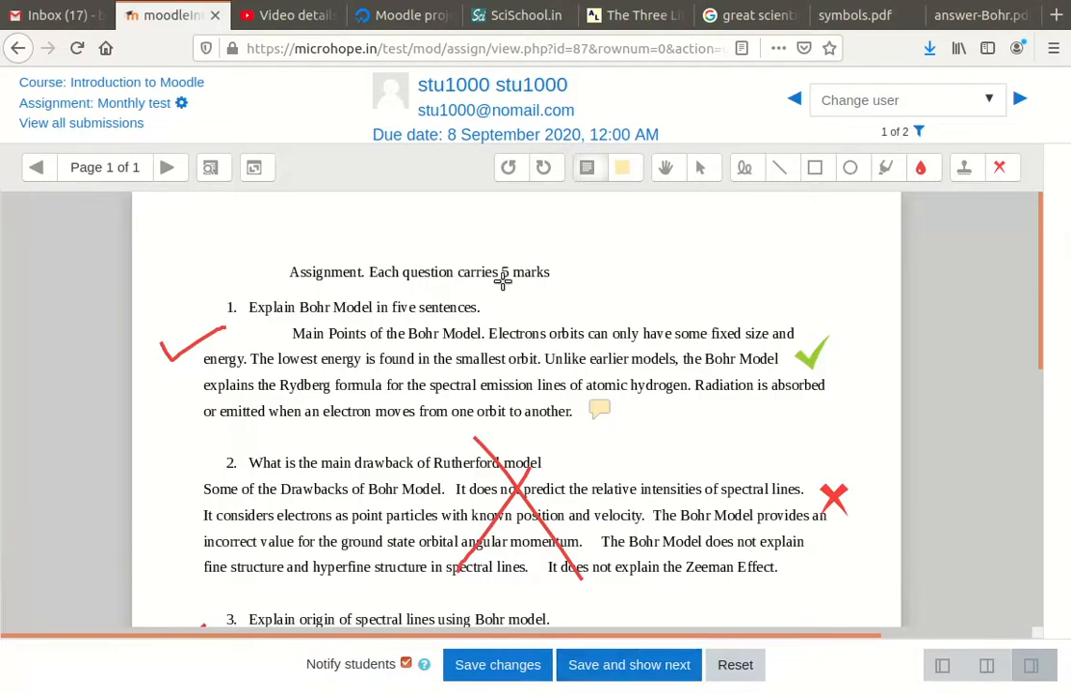
Return to the Introduction to Moodle course and log out of the teacher account
click(121, 86)
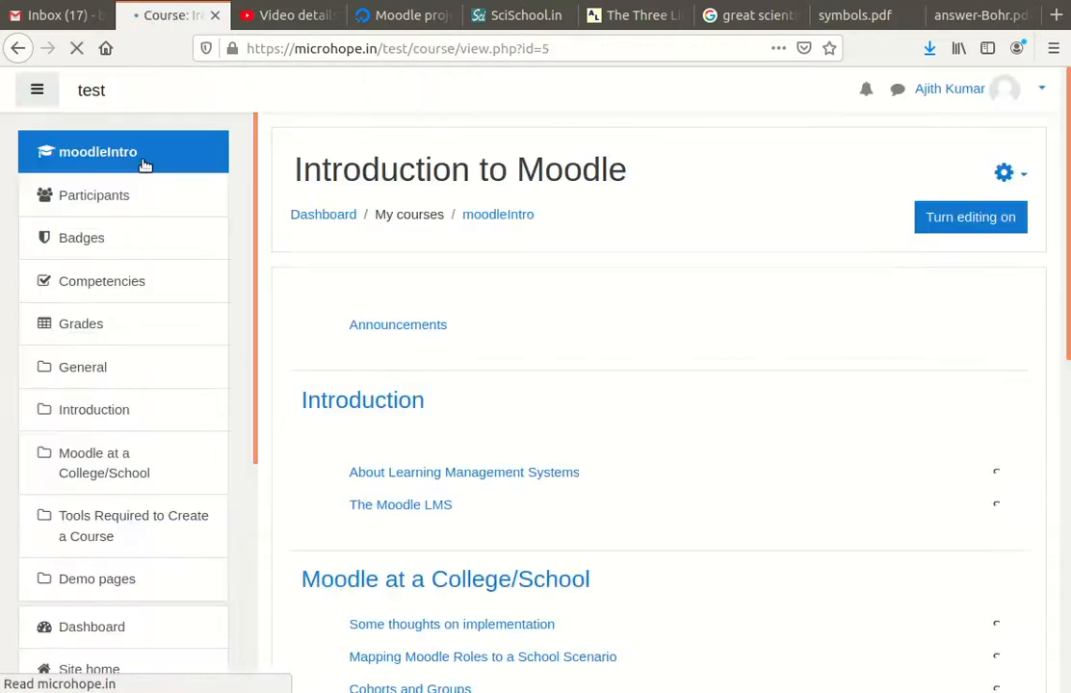
scroll(575, 321, down, 2)
scroll(903, 239, up, 1)
scroll(903, 241, up, 1)
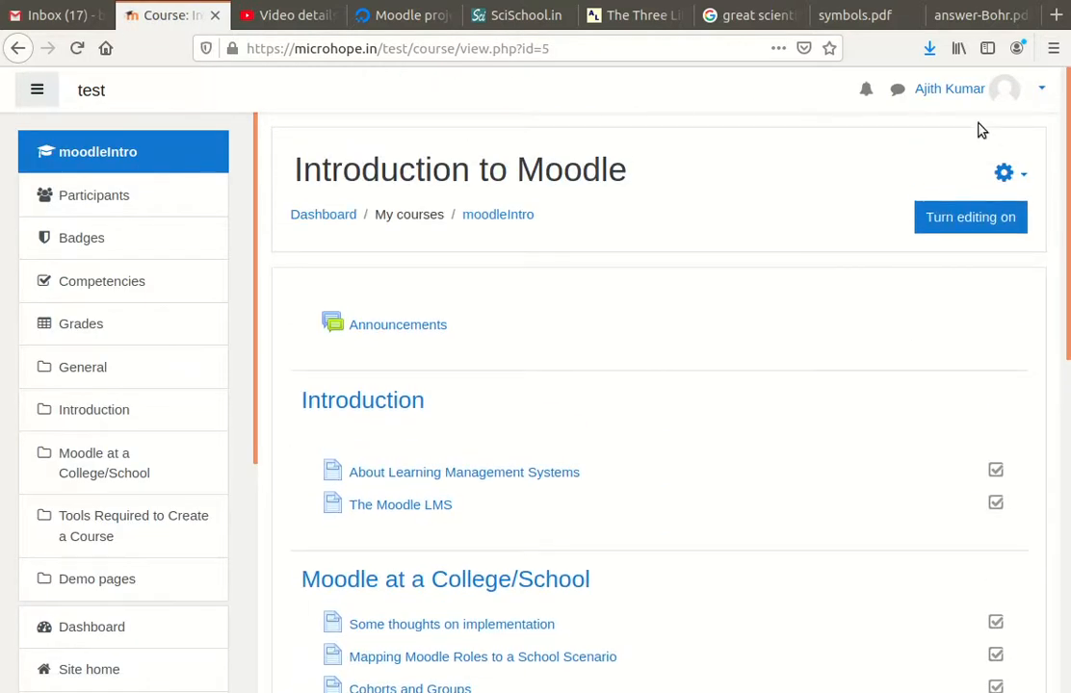
click(973, 98)
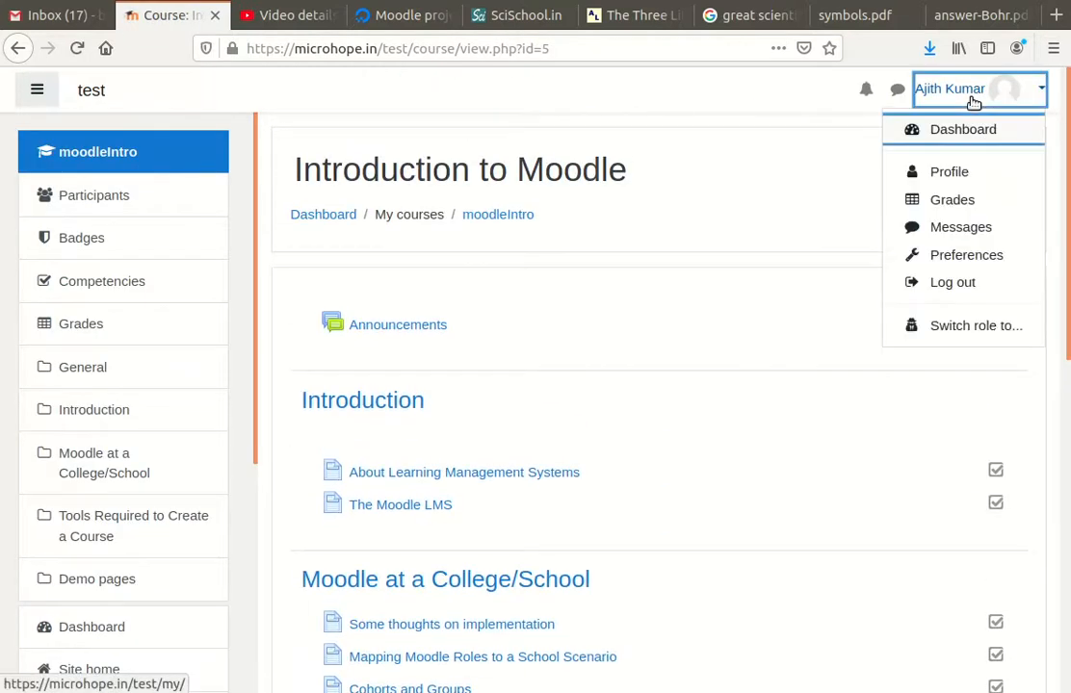
click(962, 282)
scroll(900, 228, down, 2)
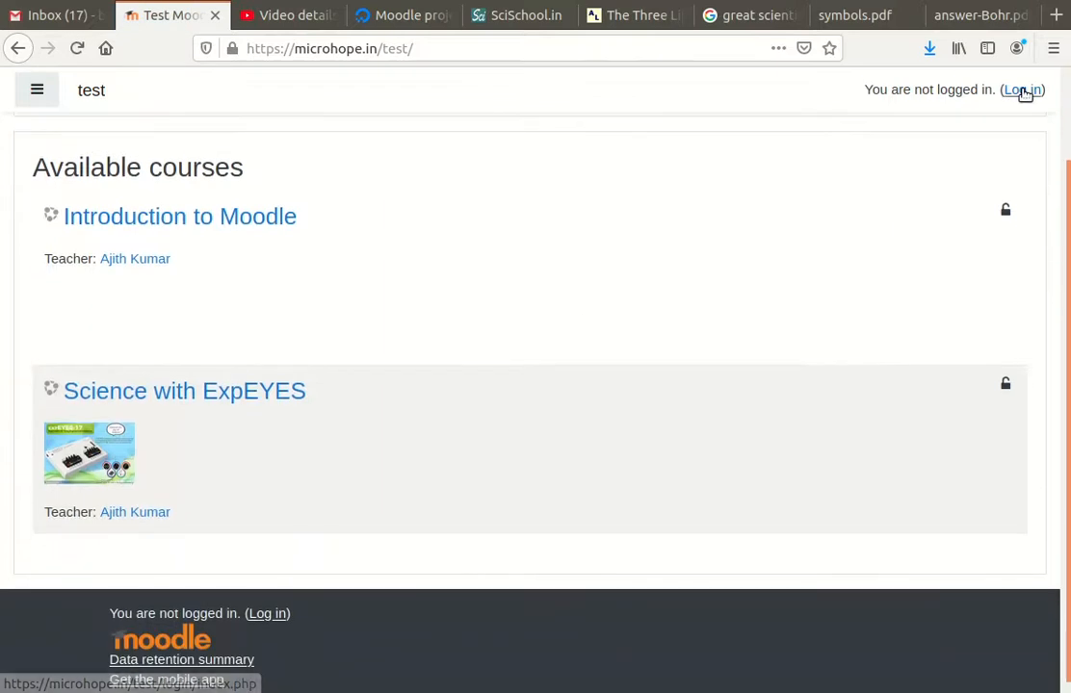
Sign in with the student's username and password
click(1022, 90)
click(431, 236)
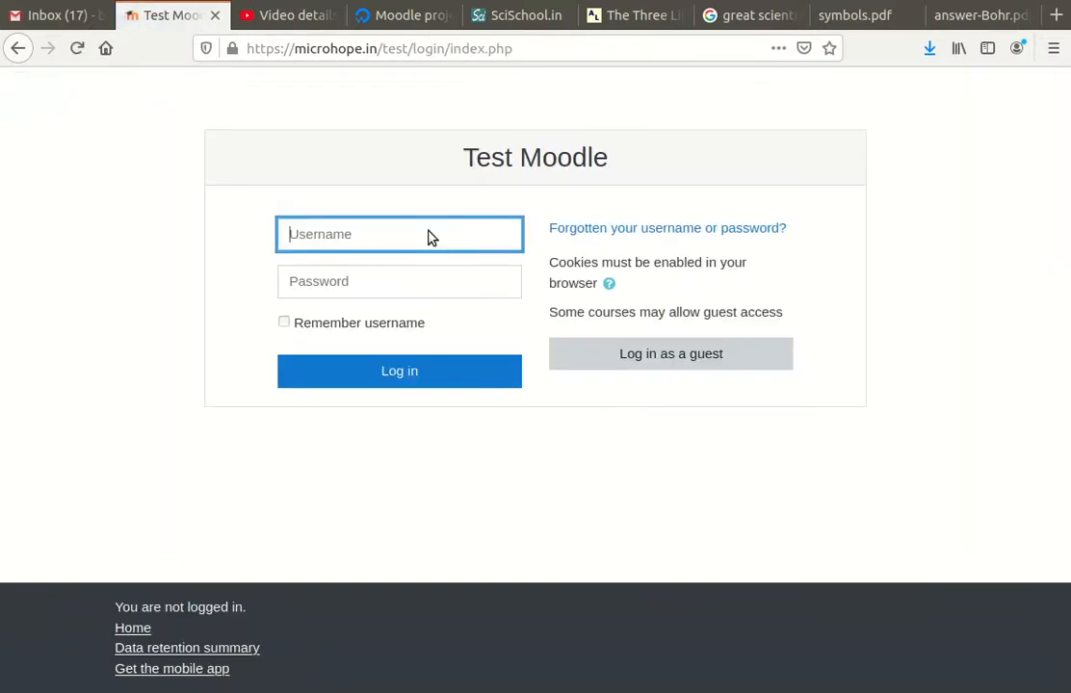
click(345, 281)
text(1)
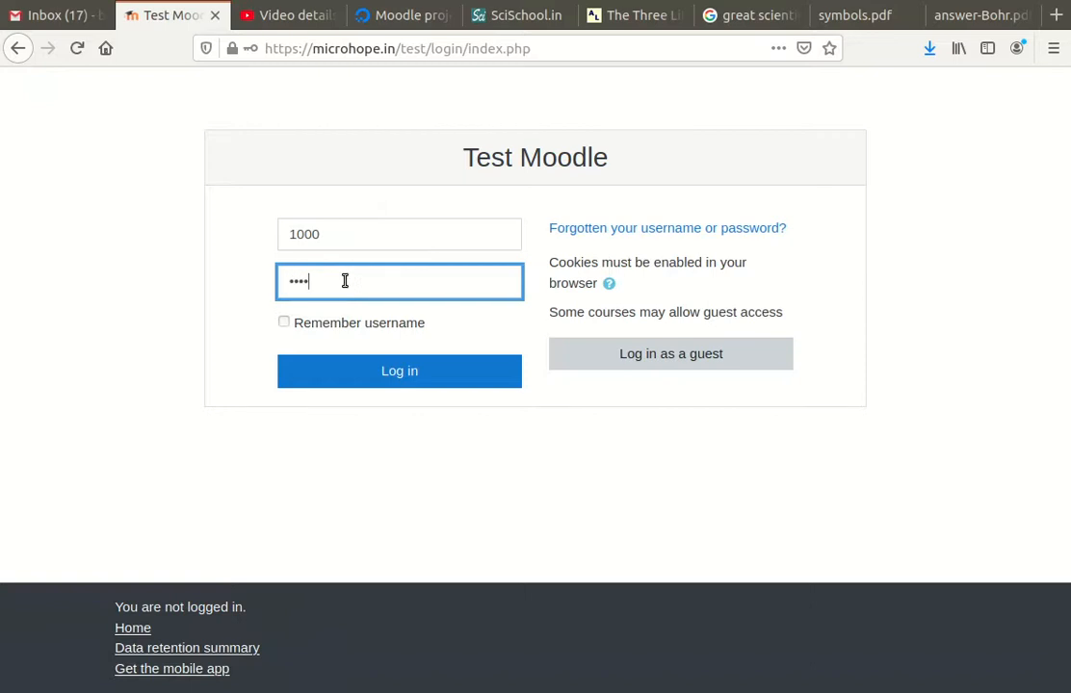
click(422, 371)
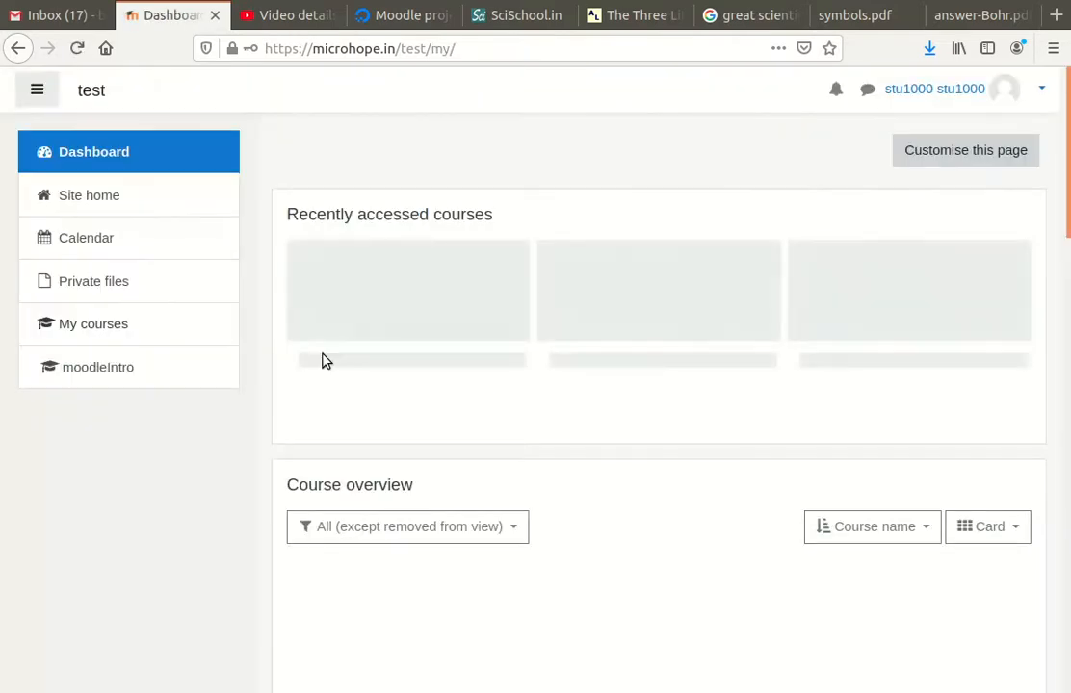
Open Monthly test's feedback, highlight the 80.00 / 100.00 grade, and open the annotated PDF
click(403, 320)
scroll(500, 430, down, 8)
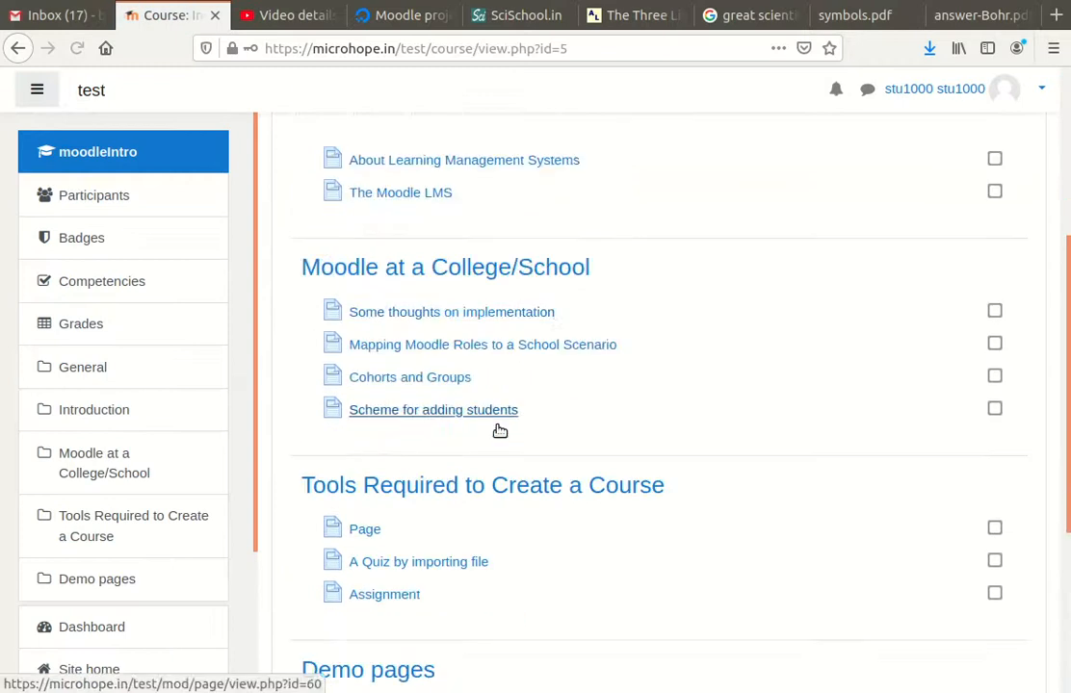
click(396, 511)
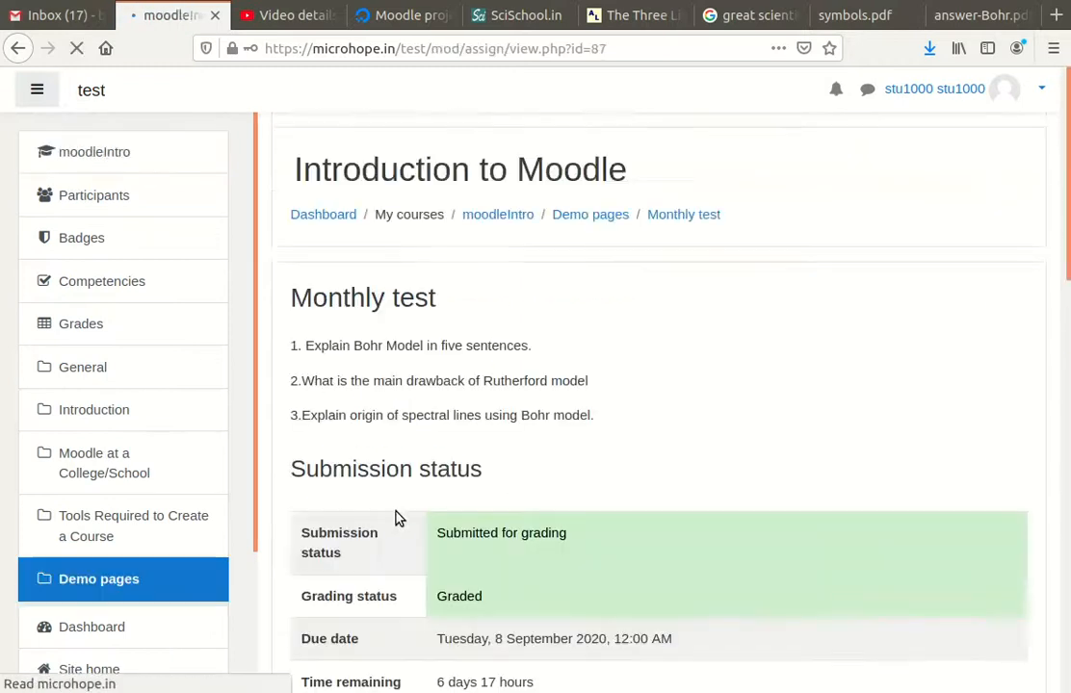
scroll(530, 469, down, 5)
scroll(616, 434, down, 4)
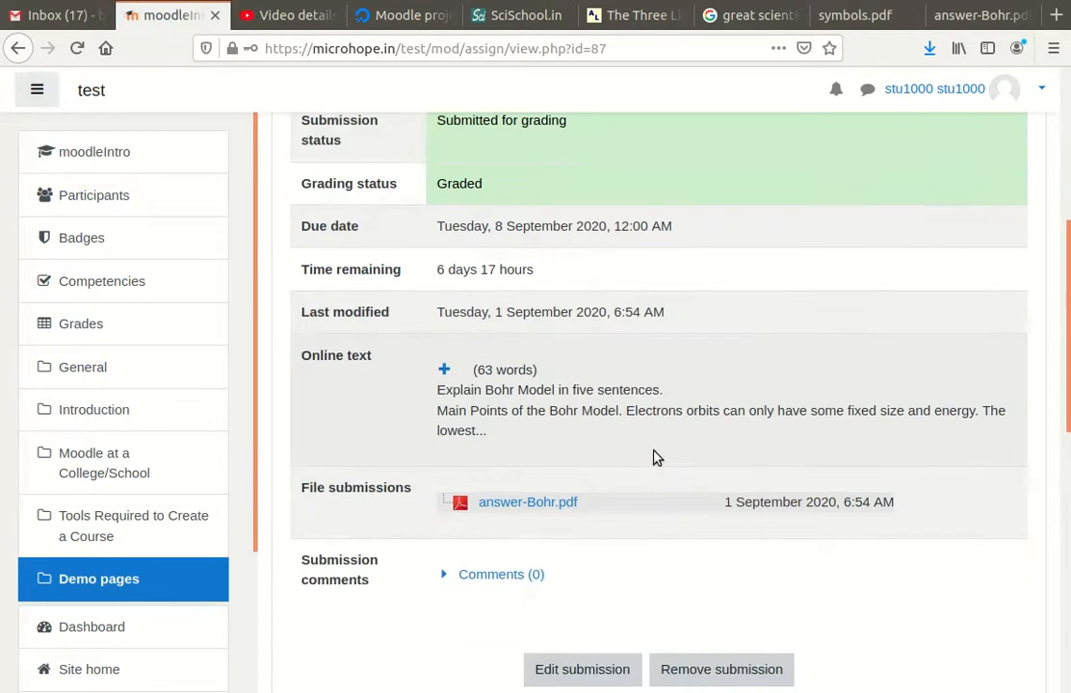
scroll(487, 376, down, 8)
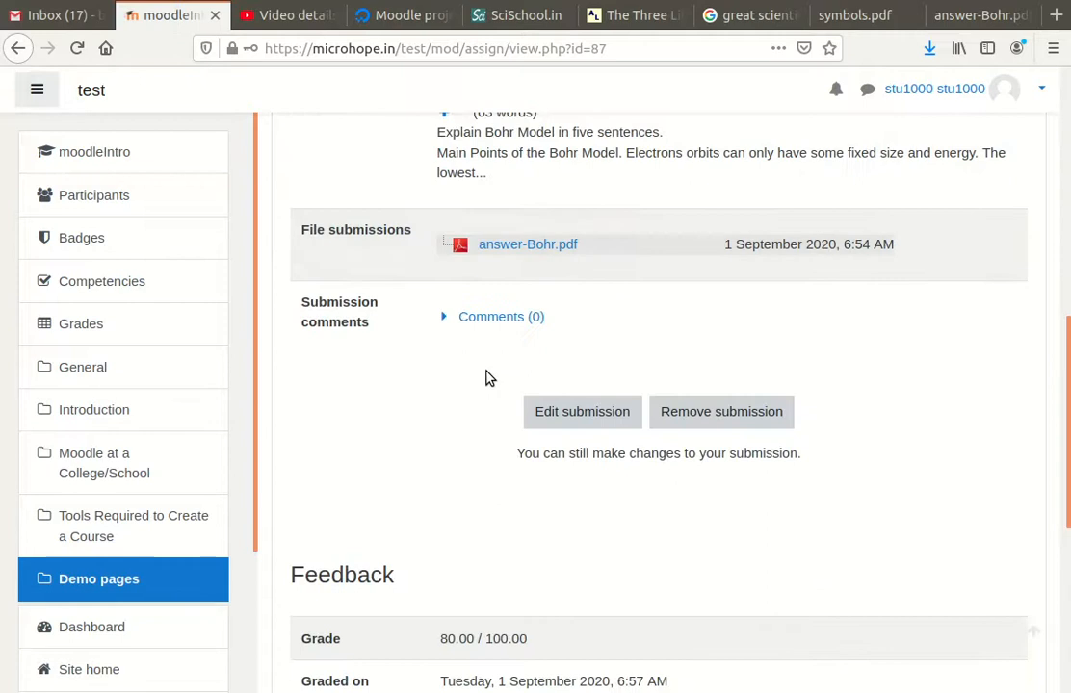
scroll(500, 408, down, 4)
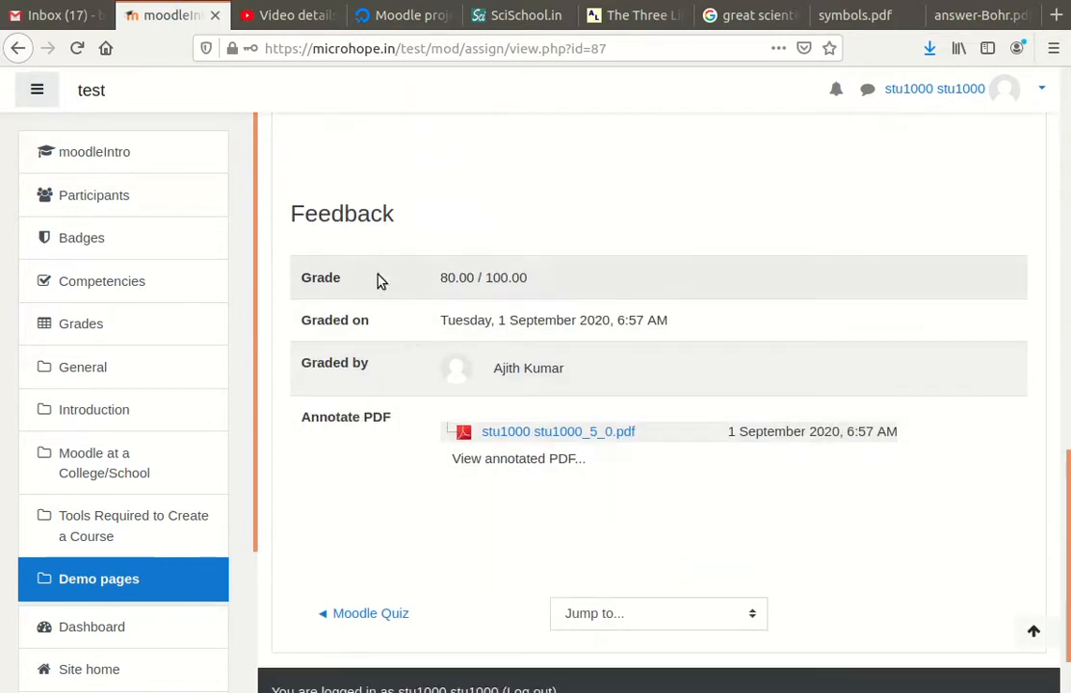
drag(441, 280, 550, 281)
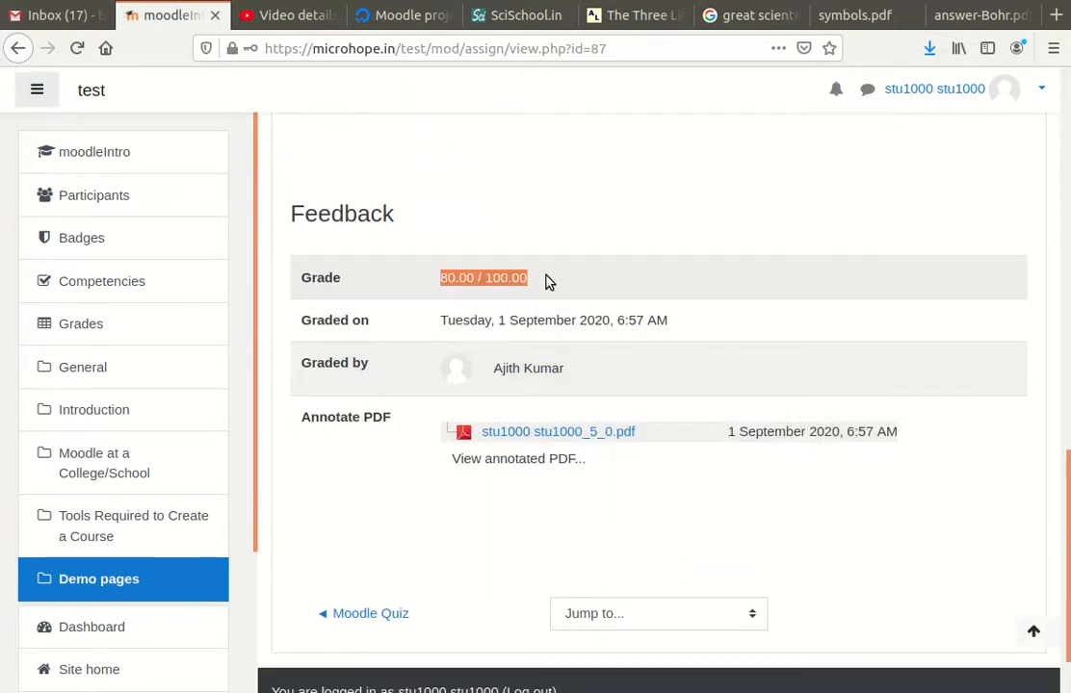
click(566, 435)
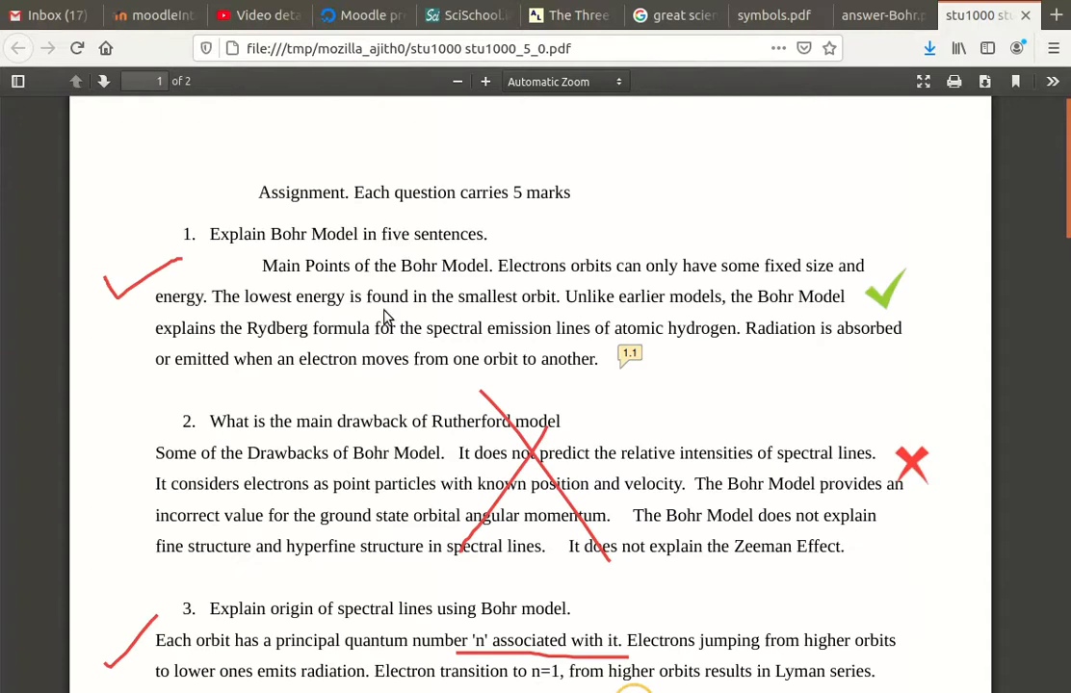
Scroll through page 1 of the feedback PDF to review the red ticks, crosses and underline
scroll(421, 414, down, 3)
scroll(448, 447, up, 3)
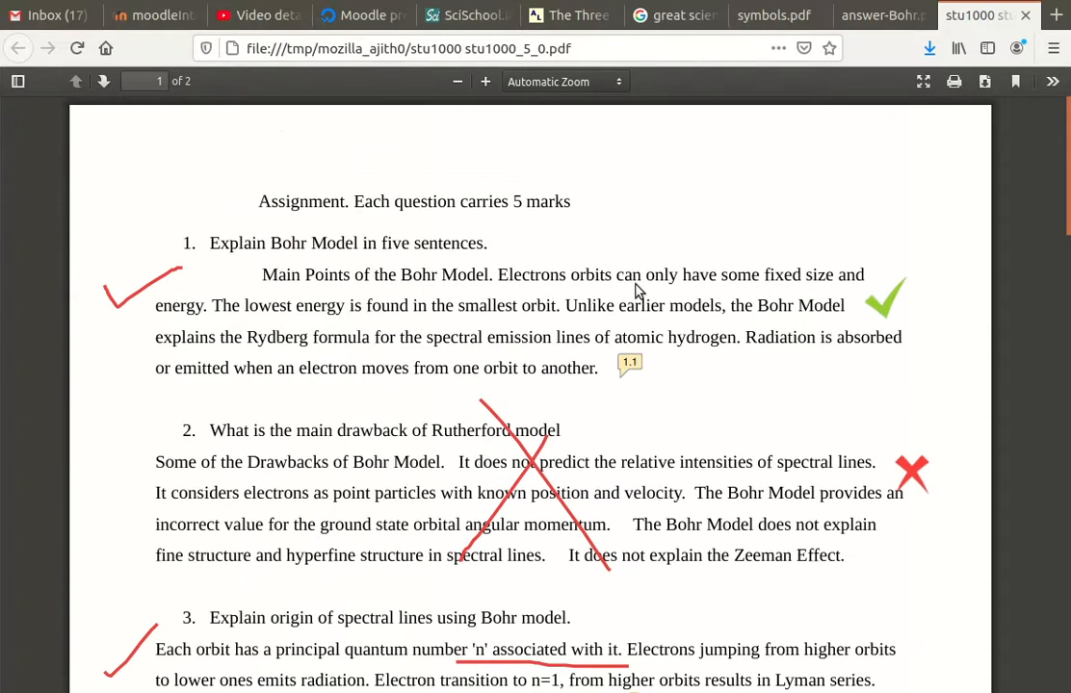